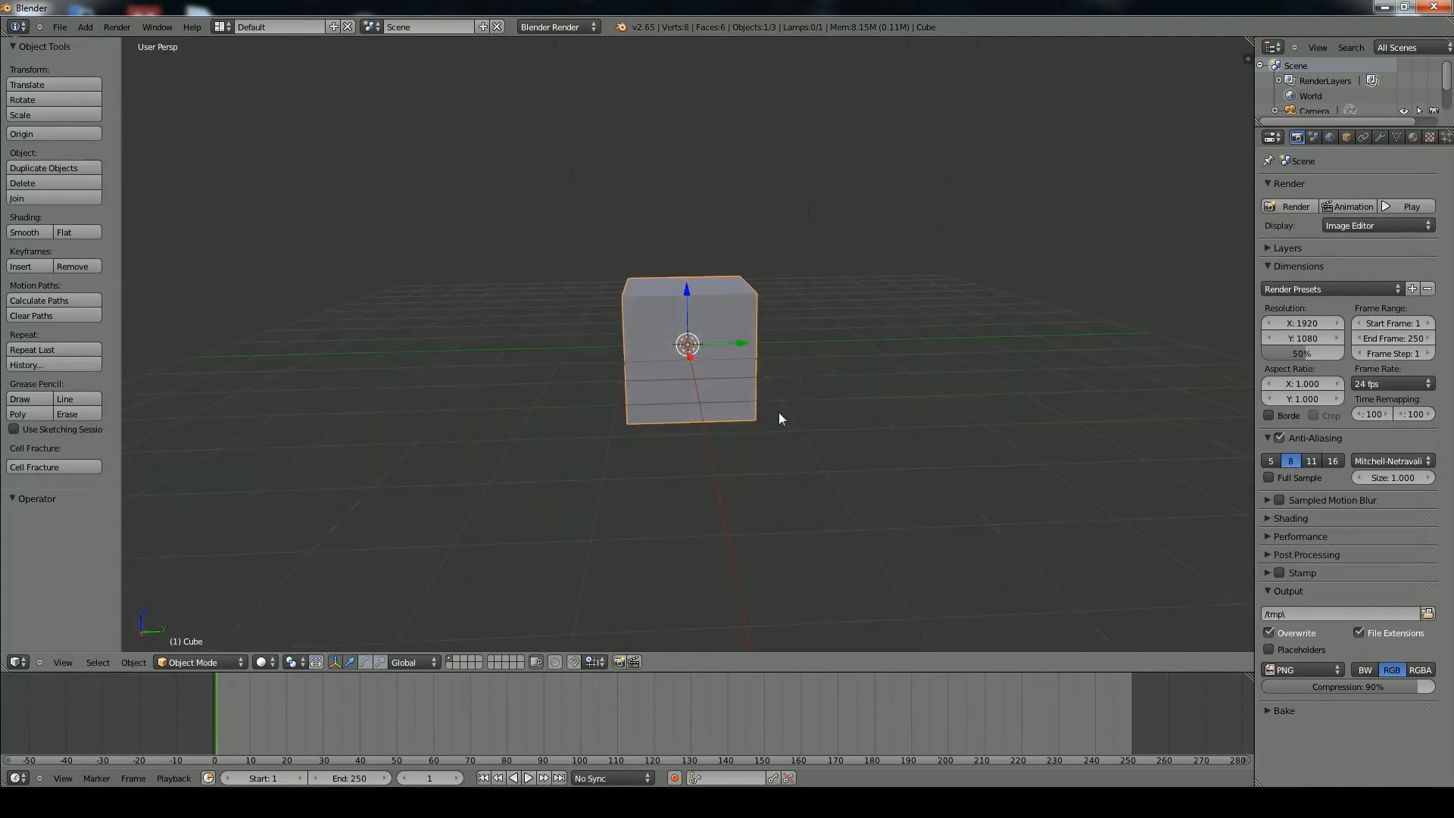
Move the default cube up 1 unit along the global Z axis
{"action": "middle_click_drag", "start_coordinate": [679, 343], "coordinate": [718, 365]}
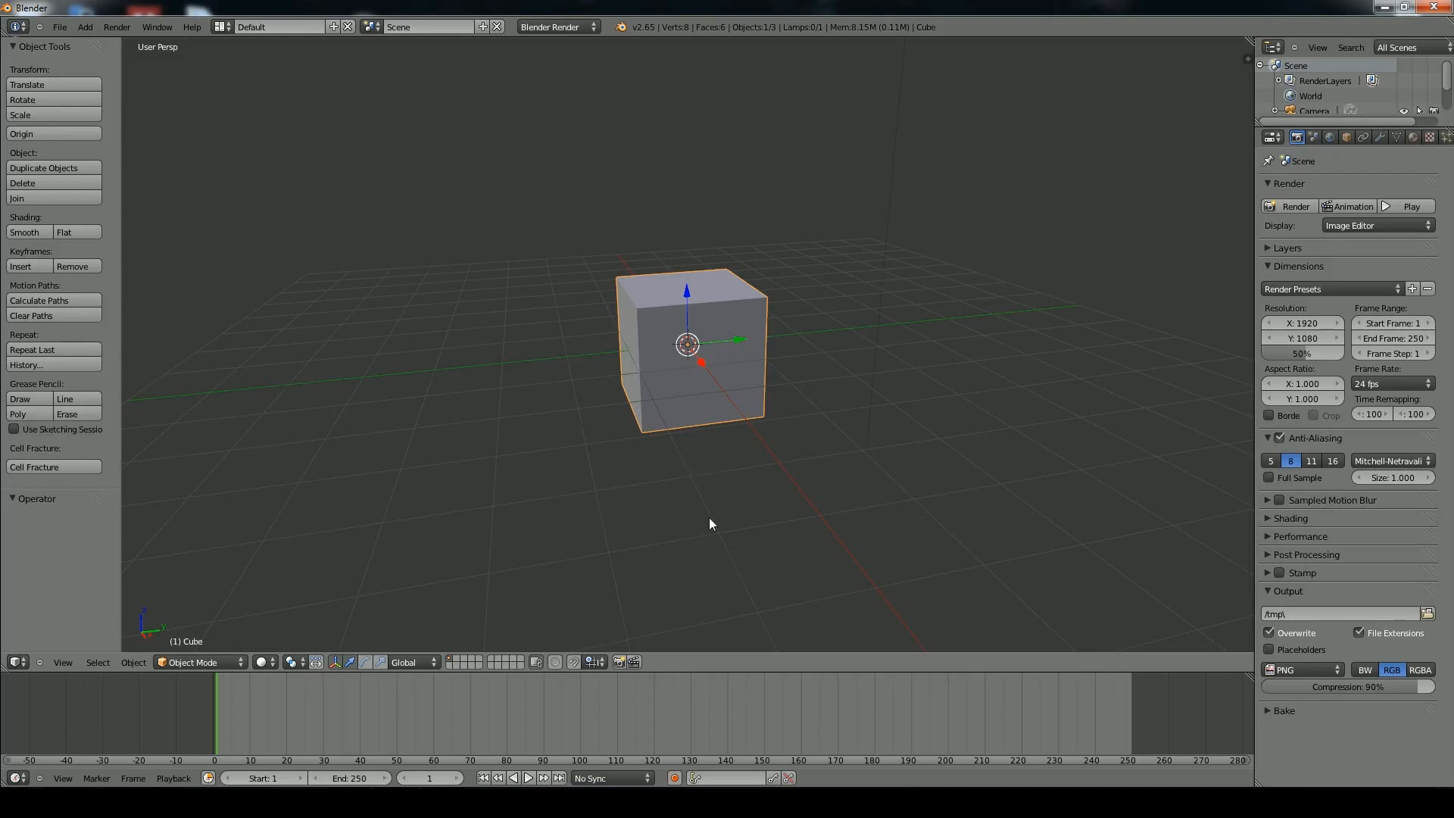
{"action": "mouse_move", "coordinate": [758, 352]}
{"action": "middle_mouse_down"}
{"action": "mouse_move", "coordinate": [755, 333]}
{"action": "mouse_move", "coordinate": [757, 366]}
{"action": "middle_mouse_up"}
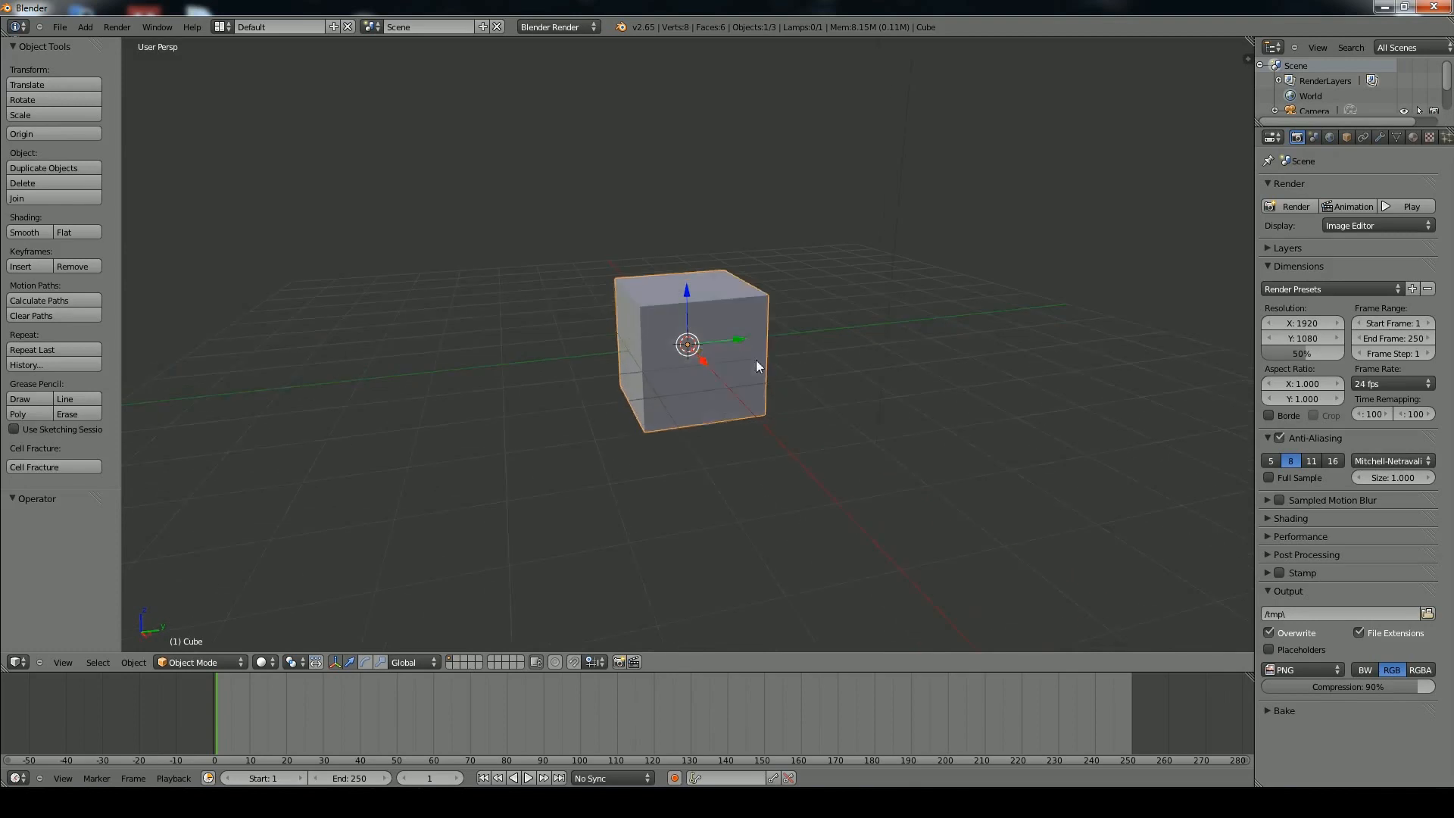
{"action": "key", "text": "g"}
{"action": "key", "text": "z"}
{"action": "key", "text": "1"}
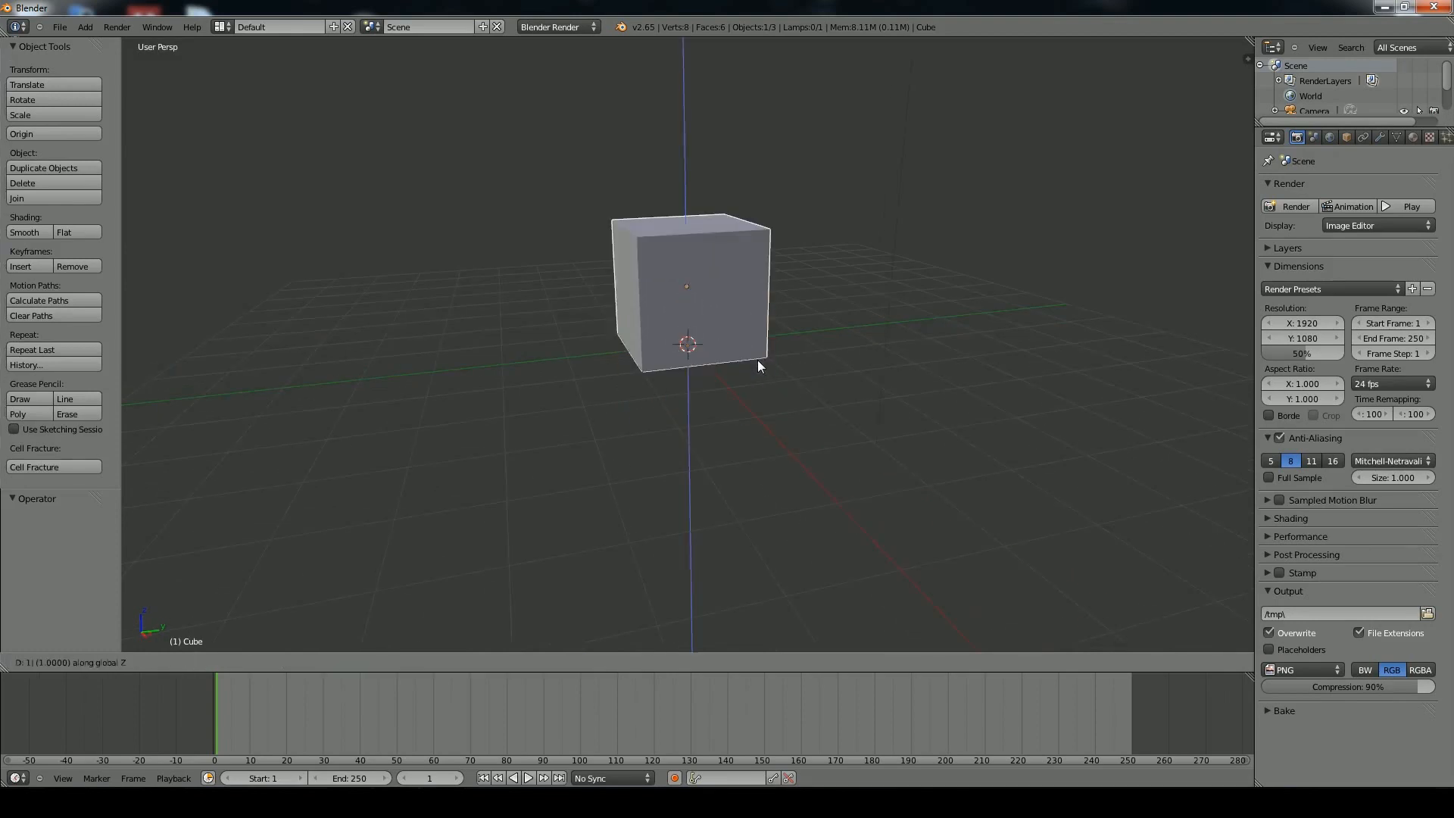
{"action": "key", "text": "Return"}
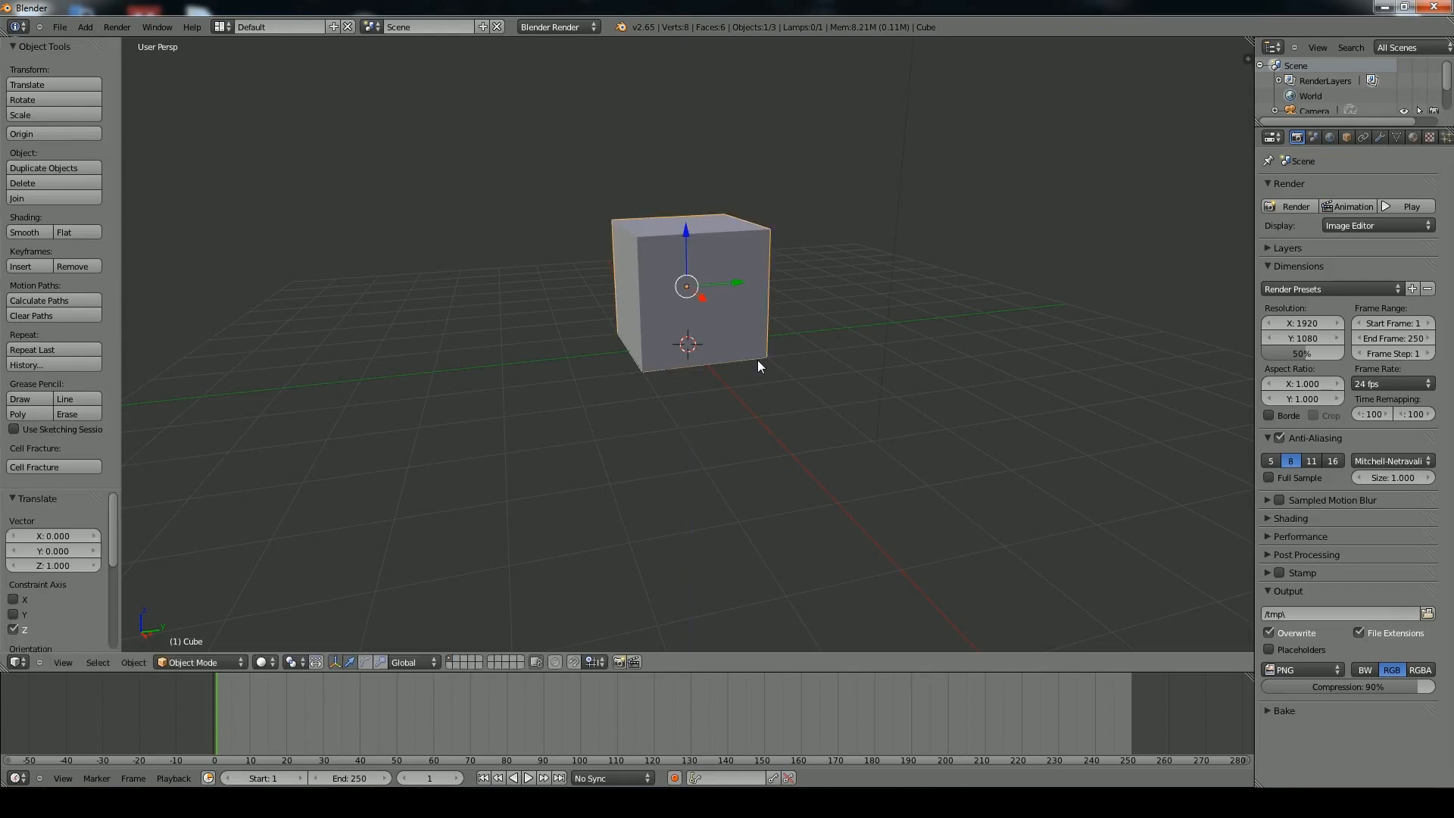
Enable fluid physics on the raised cube and set its fluid type to Domain
{"action": "middle_click_drag", "start_coordinate": [748, 343], "coordinate": [783, 419]}
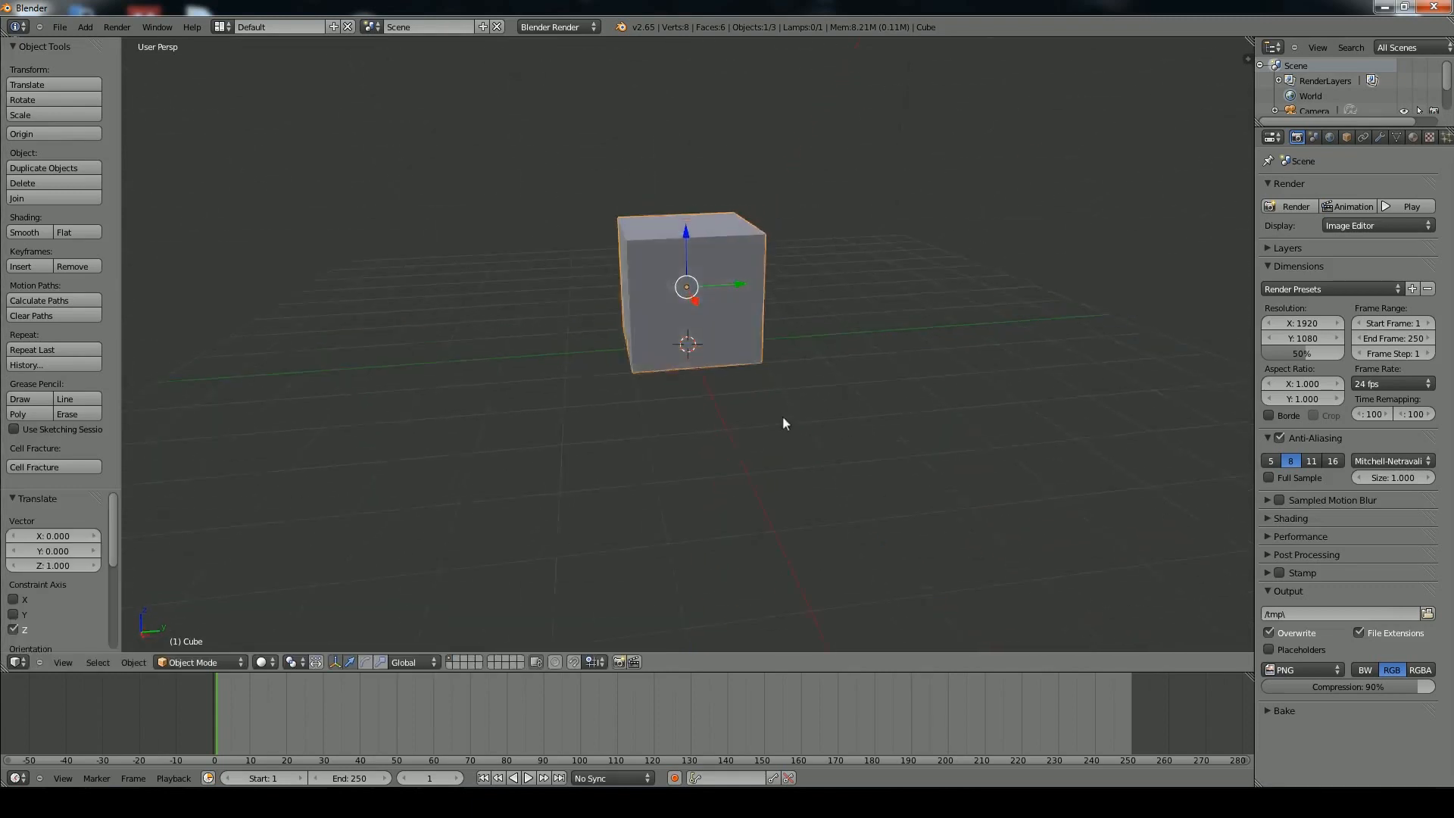
{"action": "scroll", "coordinate": [782, 416], "scroll_direction": "up", "scroll_amount": 3}
{"action": "middle_click_drag", "start_coordinate": [711, 318], "coordinate": [736, 400]}
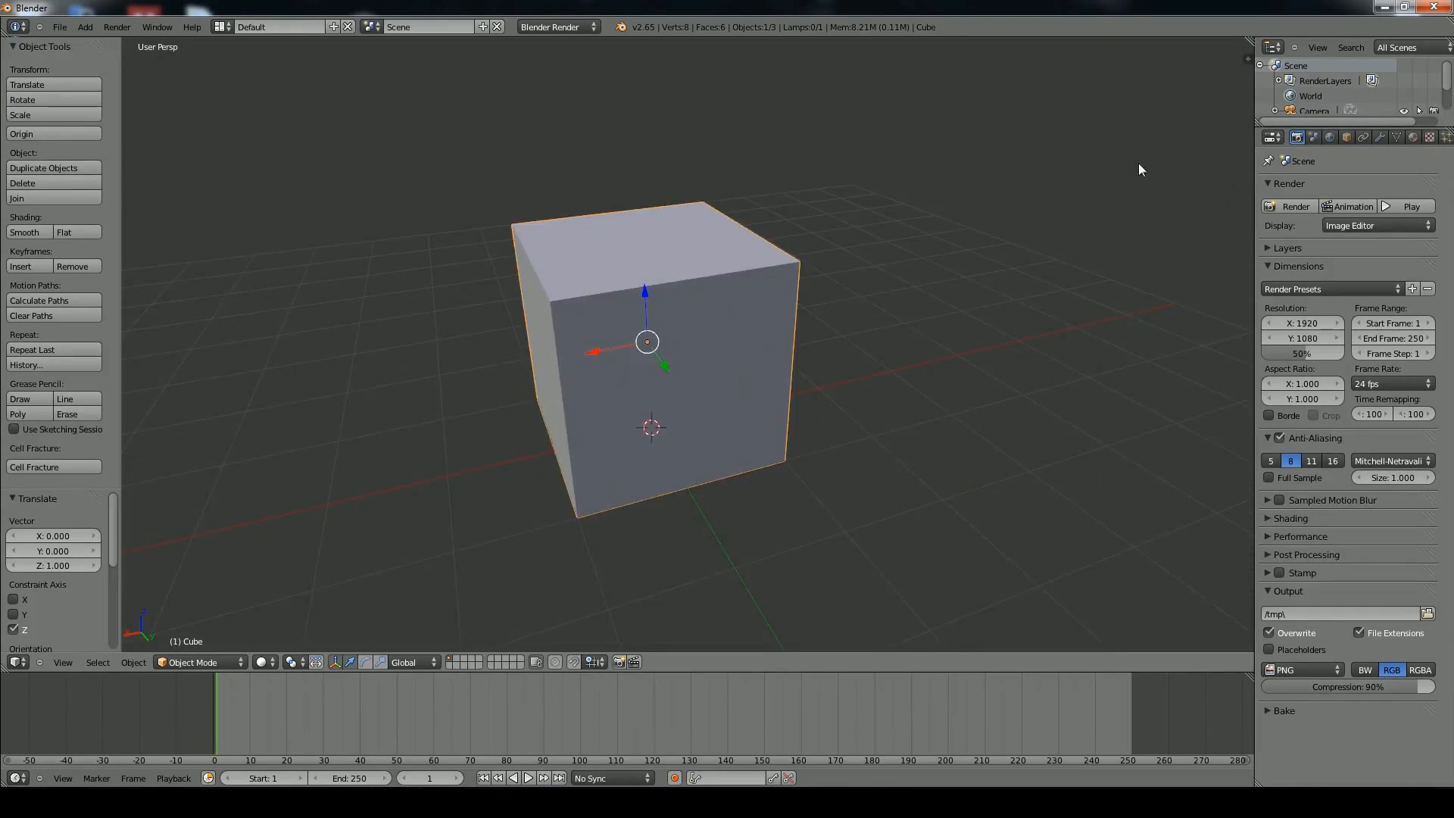
{"action": "scroll", "coordinate": [1384, 136], "scroll_direction": "down", "scroll_amount": 1}
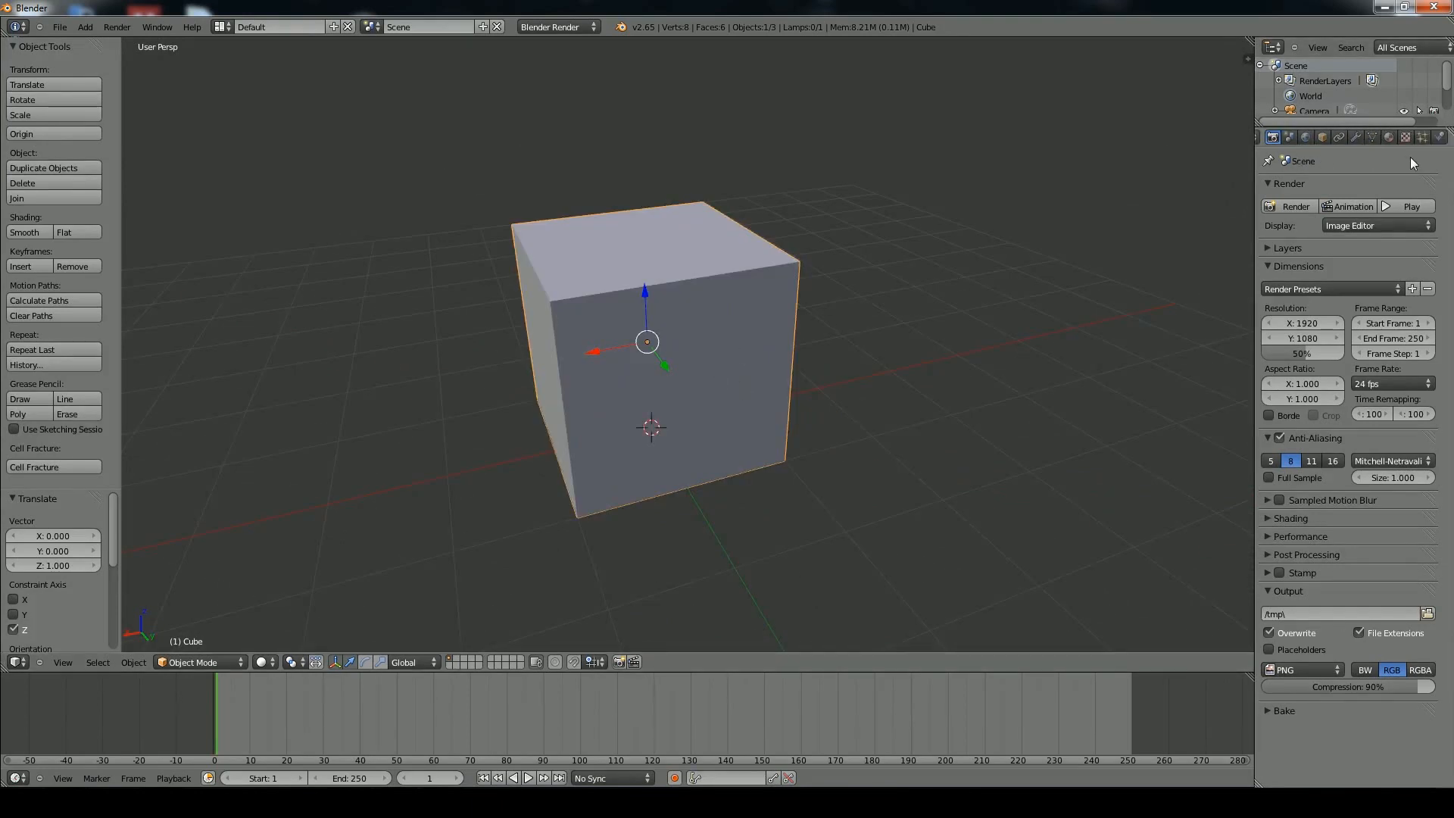
{"action": "left_click_drag", "start_coordinate": [1254, 155], "coordinate": [1178, 154]}
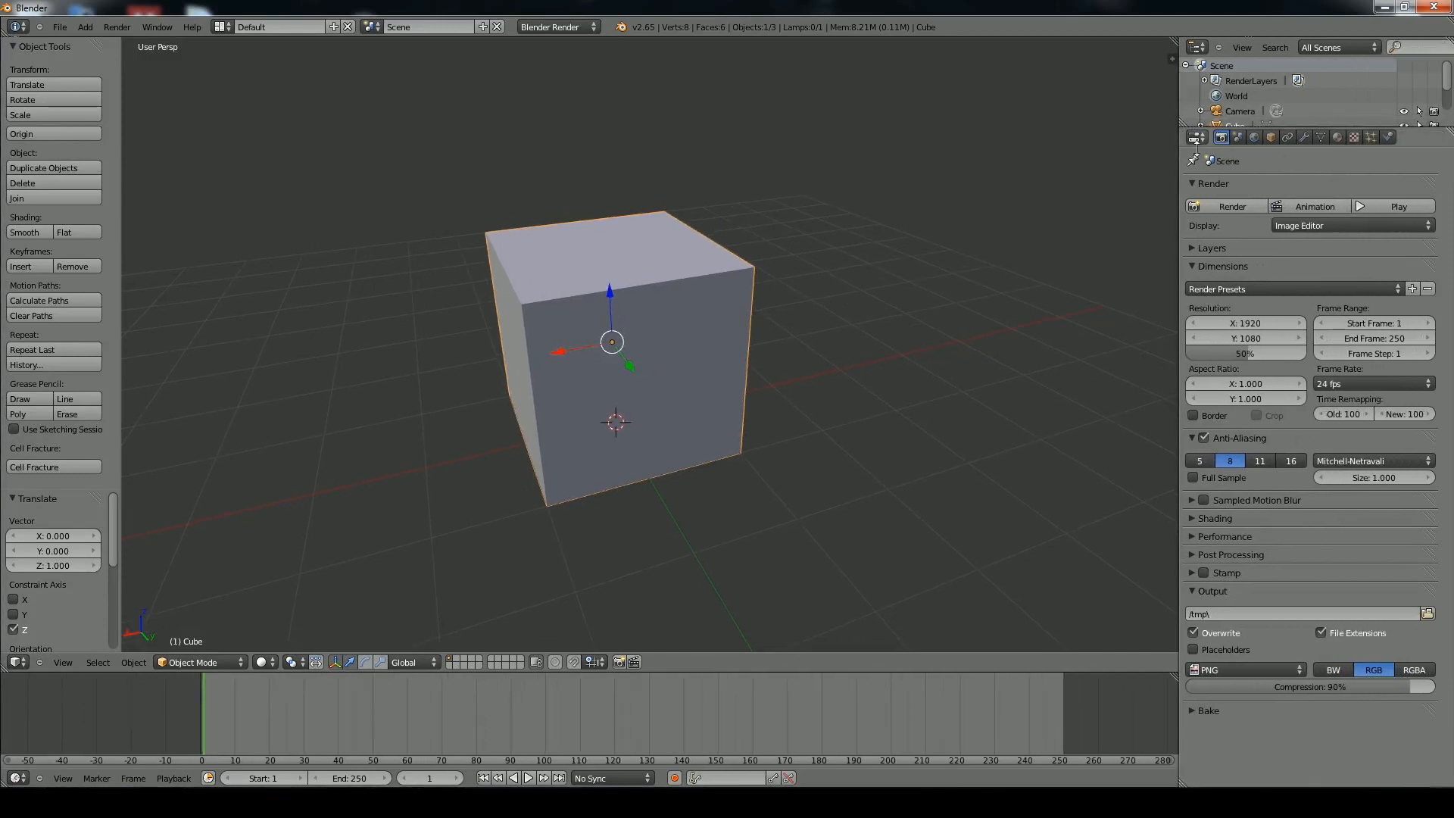
{"action": "left_click", "coordinate": [1389, 138]}
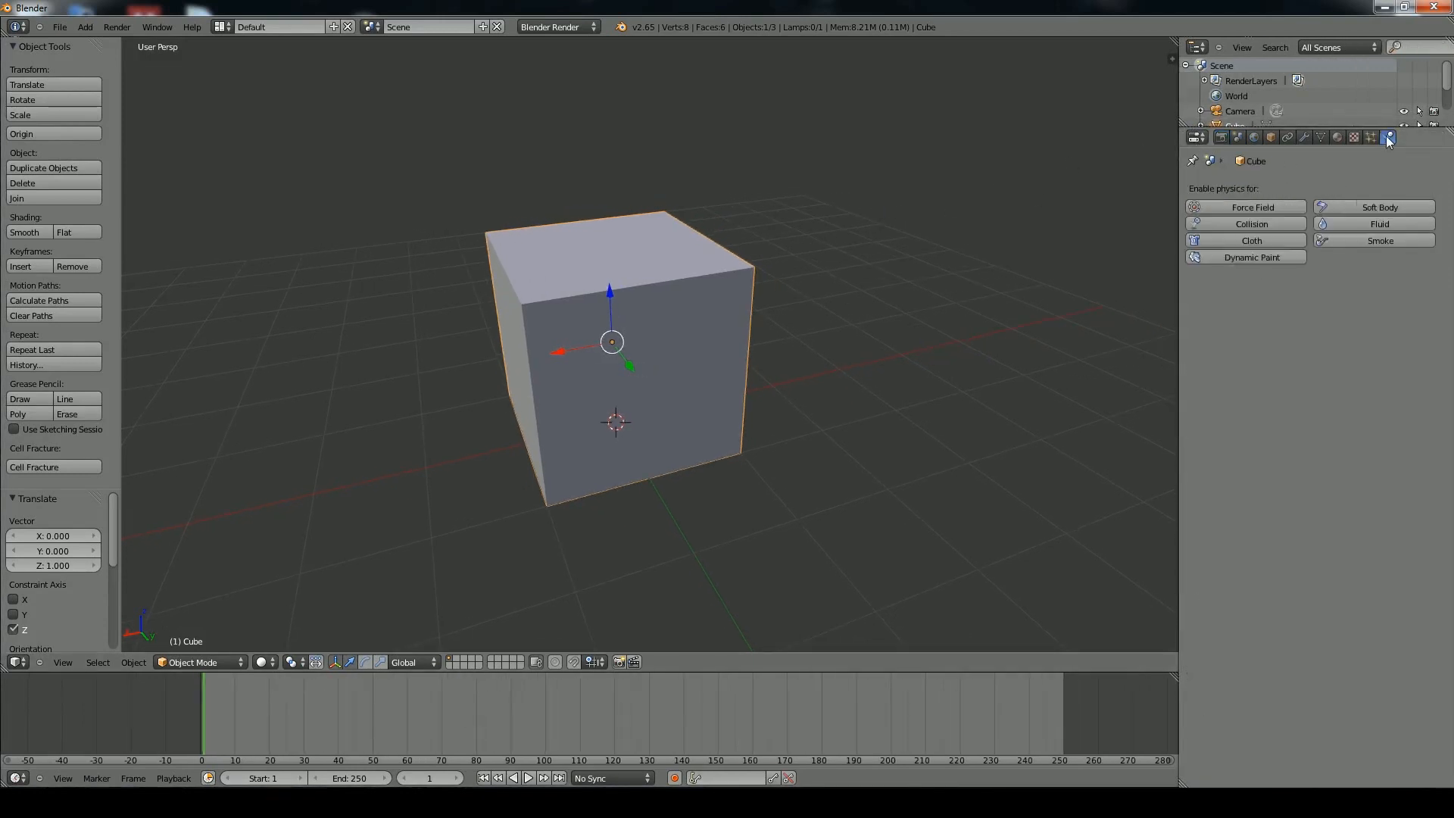
{"action": "left_click", "coordinate": [1384, 221]}
{"action": "left_click", "coordinate": [1314, 302]}
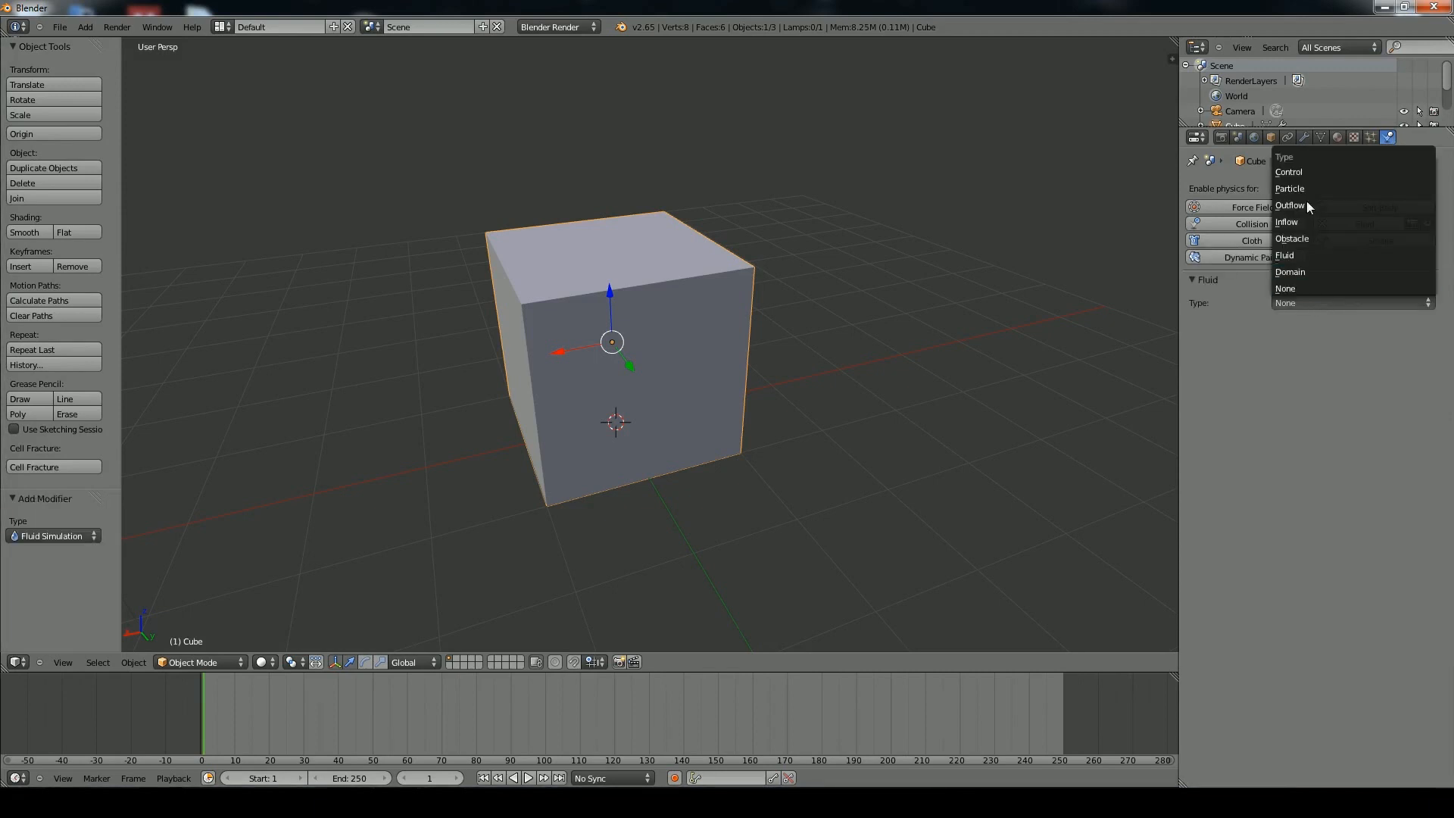
{"action": "left_click", "coordinate": [1301, 272]}
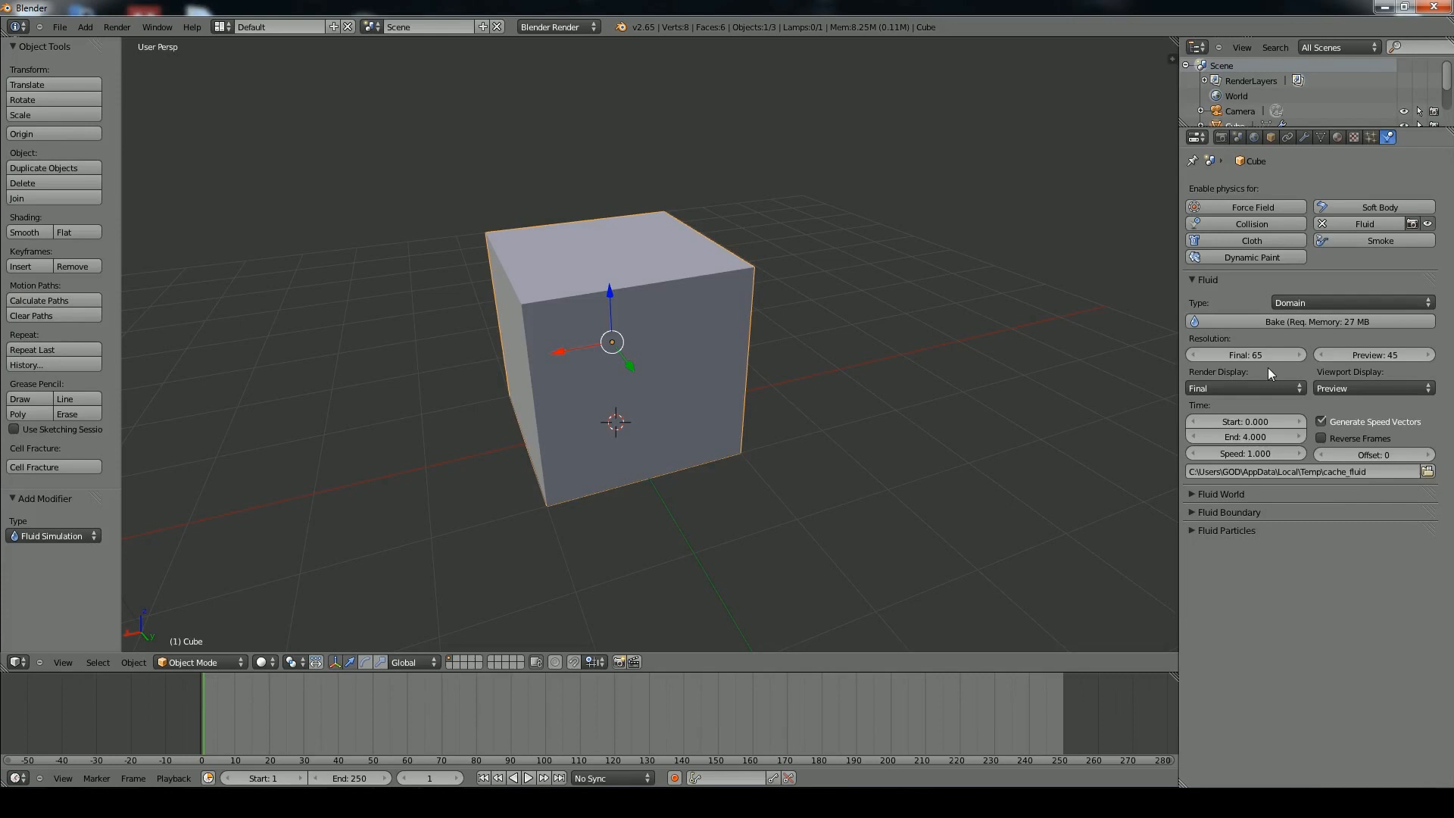
Display the viewport in wireframe and add a mesh plane at the origin, inside the domain cube
{"action": "middle_click_drag", "start_coordinate": [1023, 309], "coordinate": [869, 327]}
{"action": "key", "text": "z"}
{"action": "key", "text": "shift+a"}
{"action": "mouse_move", "coordinate": [801, 398]}
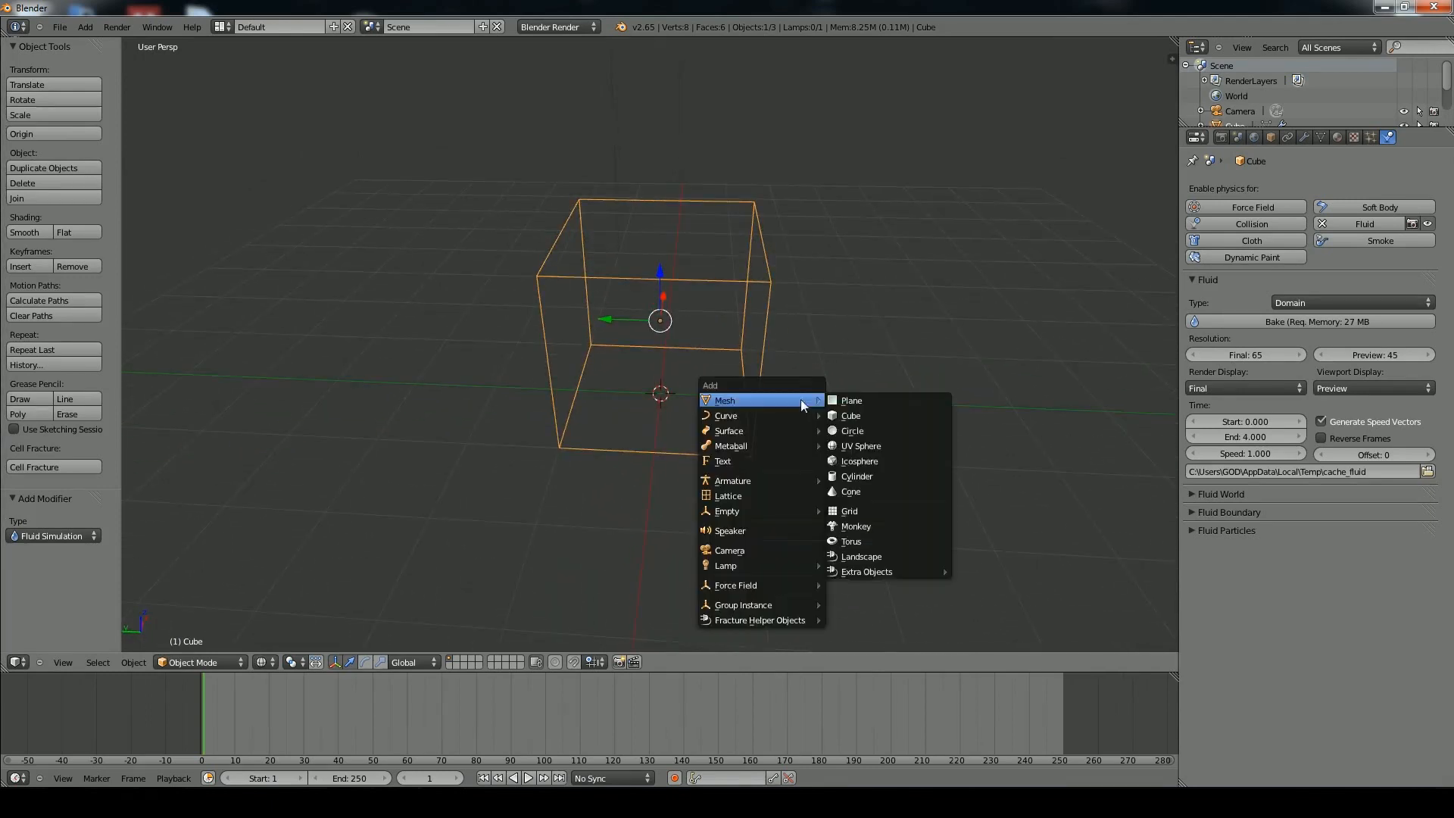
{"action": "left_click", "coordinate": [892, 402]}
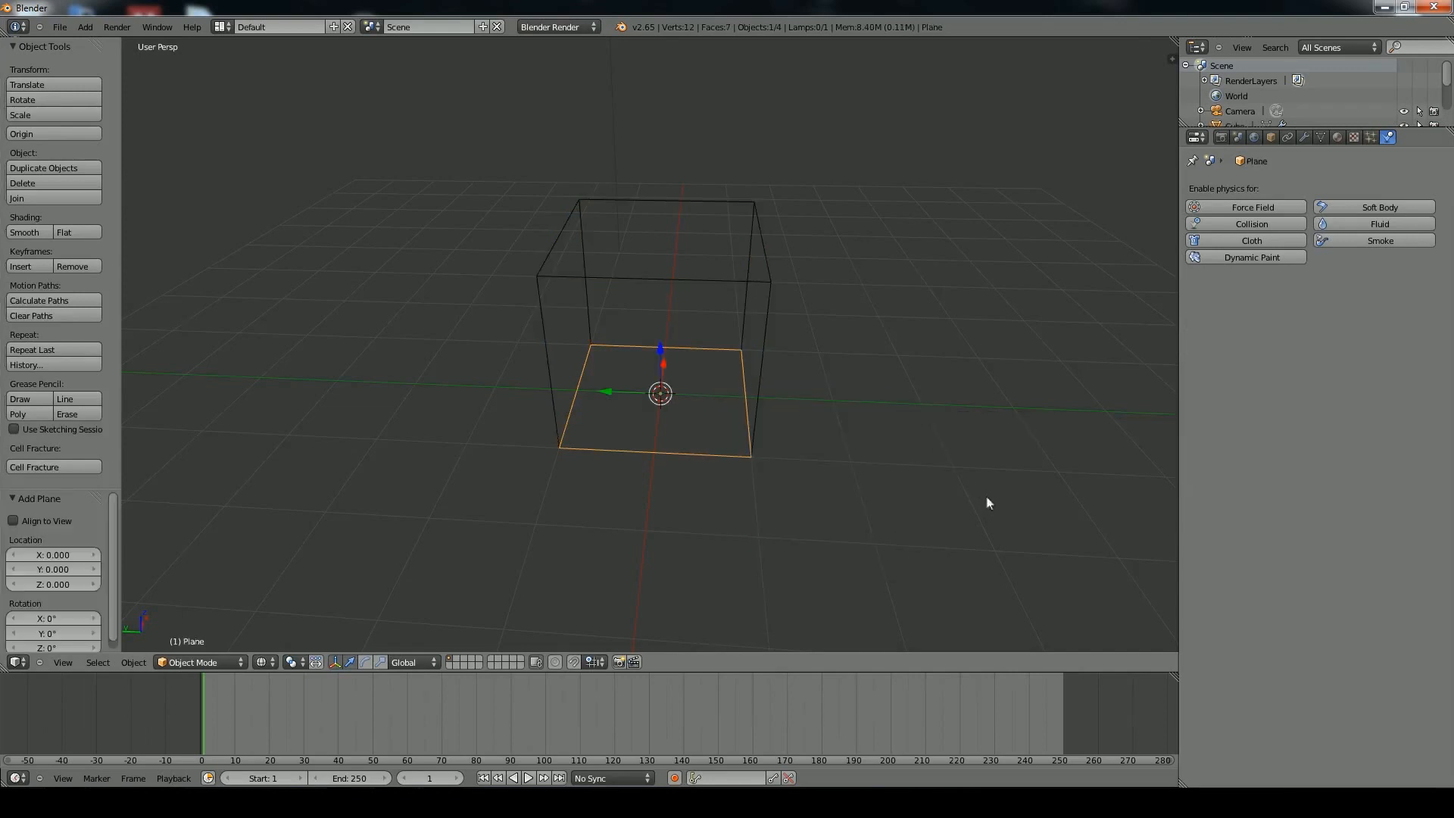
Scale the plane by about 0.373 and raise it about 1.803 units along Z, near the top of the domain
{"action": "middle_click_drag", "start_coordinate": [854, 452], "coordinate": [865, 488]}
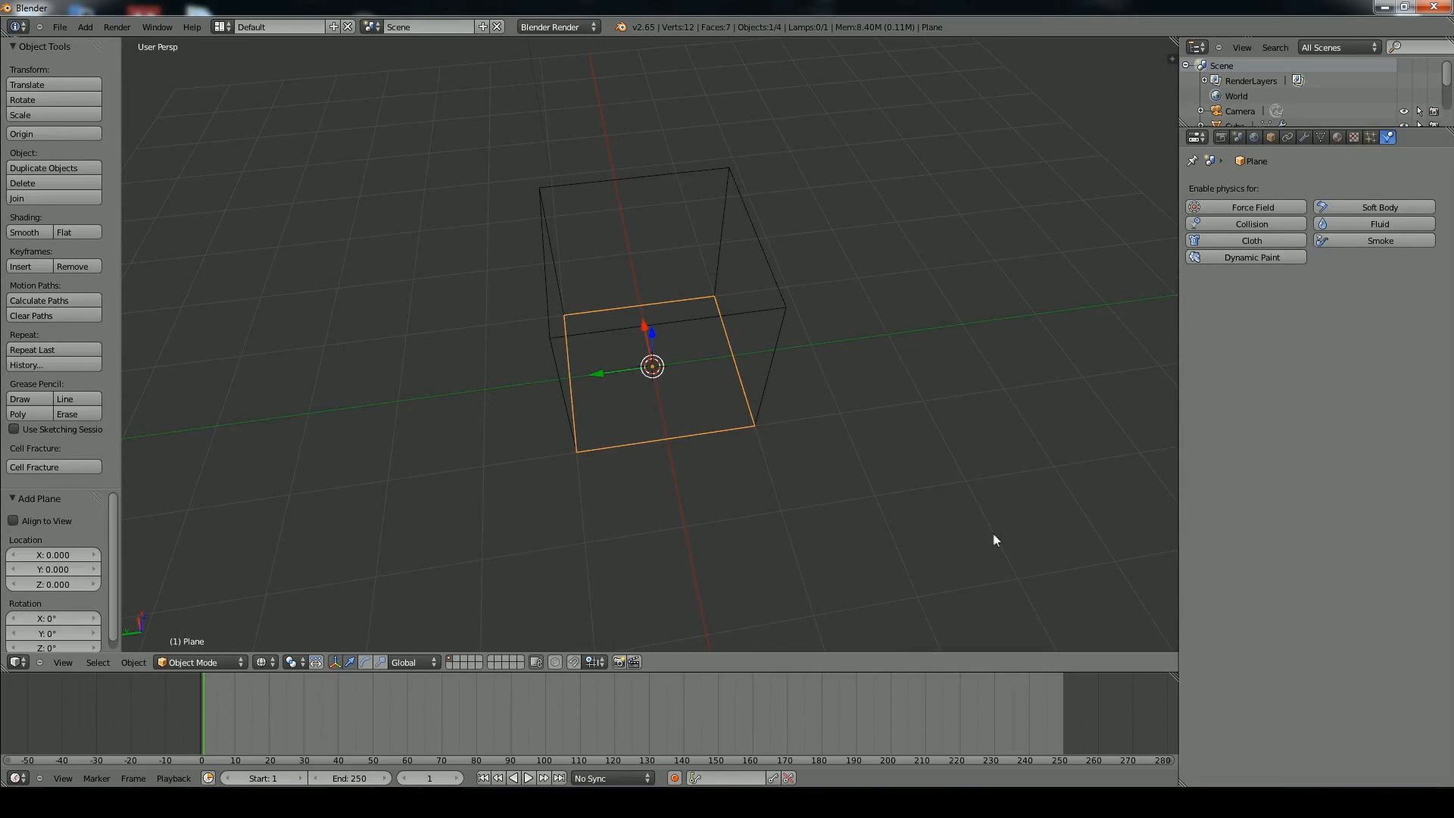
{"action": "key", "text": "s"}
{"action": "left_click", "coordinate": [777, 465]}
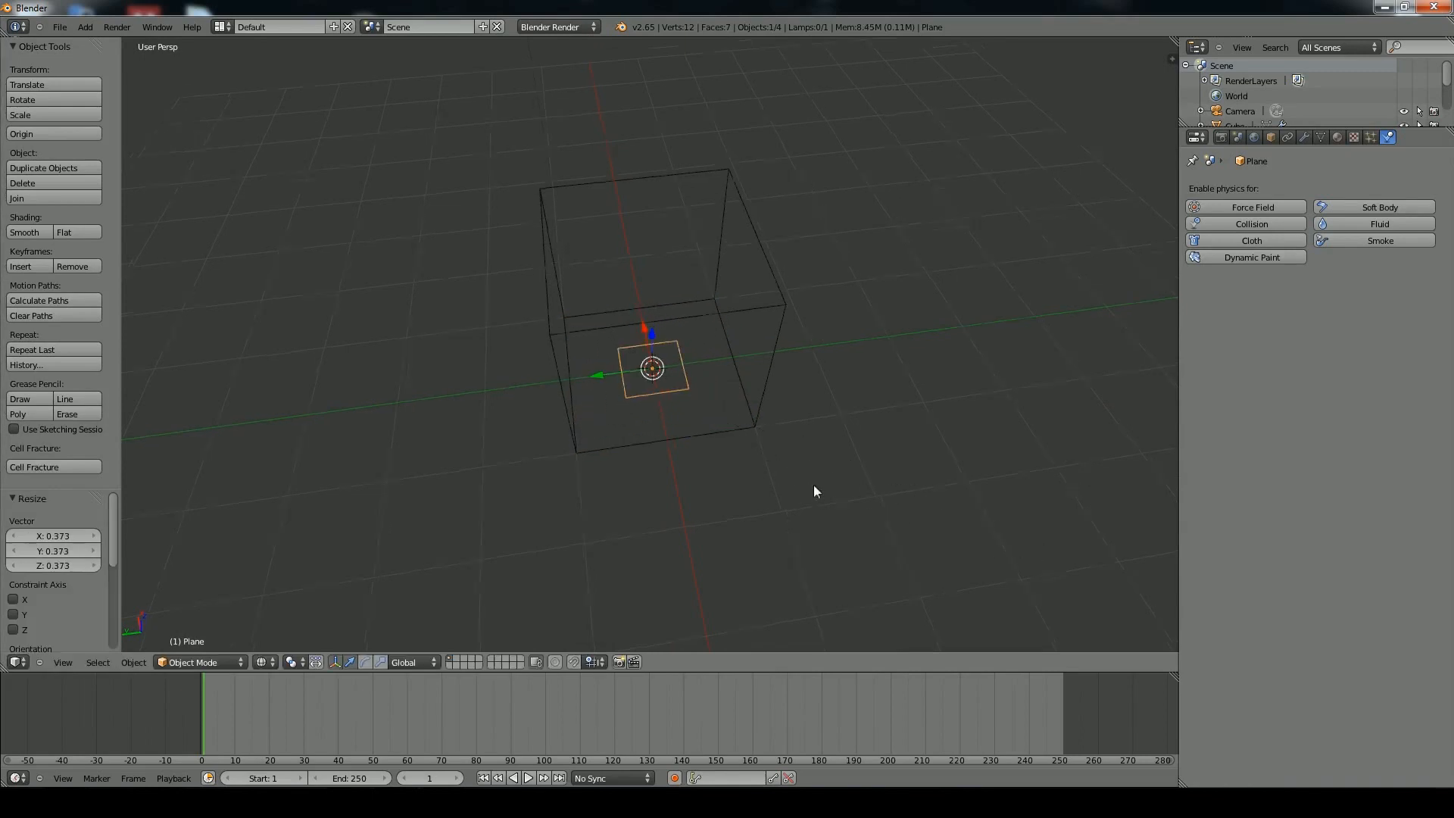
{"action": "middle_click_drag", "start_coordinate": [813, 485], "coordinate": [785, 412]}
{"action": "key", "text": "g"}
{"action": "key", "text": "z"}
{"action": "left_click", "coordinate": [739, 256]}
{"action": "middle_click_drag", "start_coordinate": [739, 256], "coordinate": [886, 396]}
{"action": "middle_click_drag", "start_coordinate": [850, 344], "coordinate": [856, 491]}
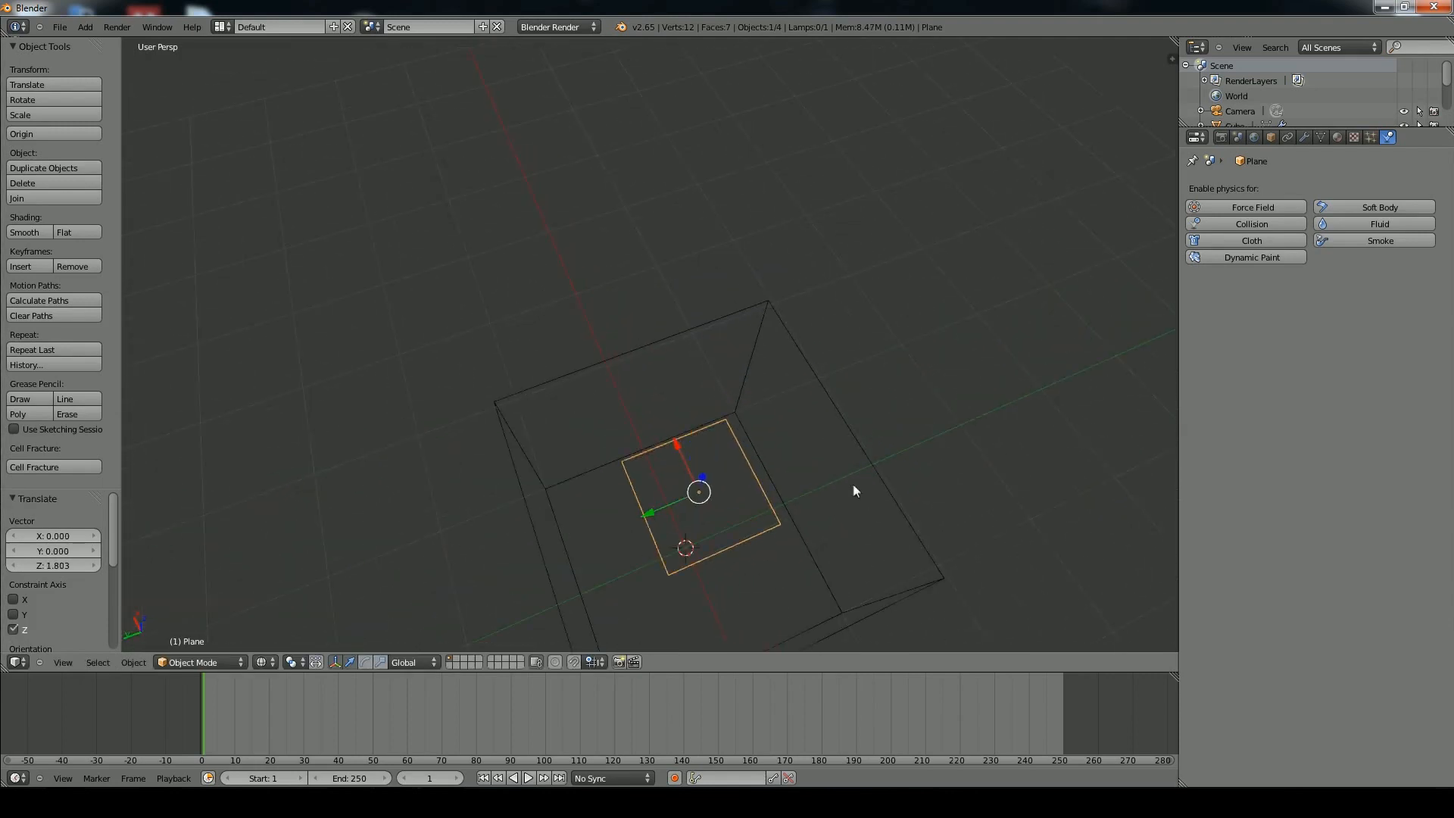
Shrink the raised plane further by a factor of about 0.169
{"action": "middle_click_drag", "start_coordinate": [883, 552], "coordinate": [808, 432]}
{"action": "key", "text": "s"}
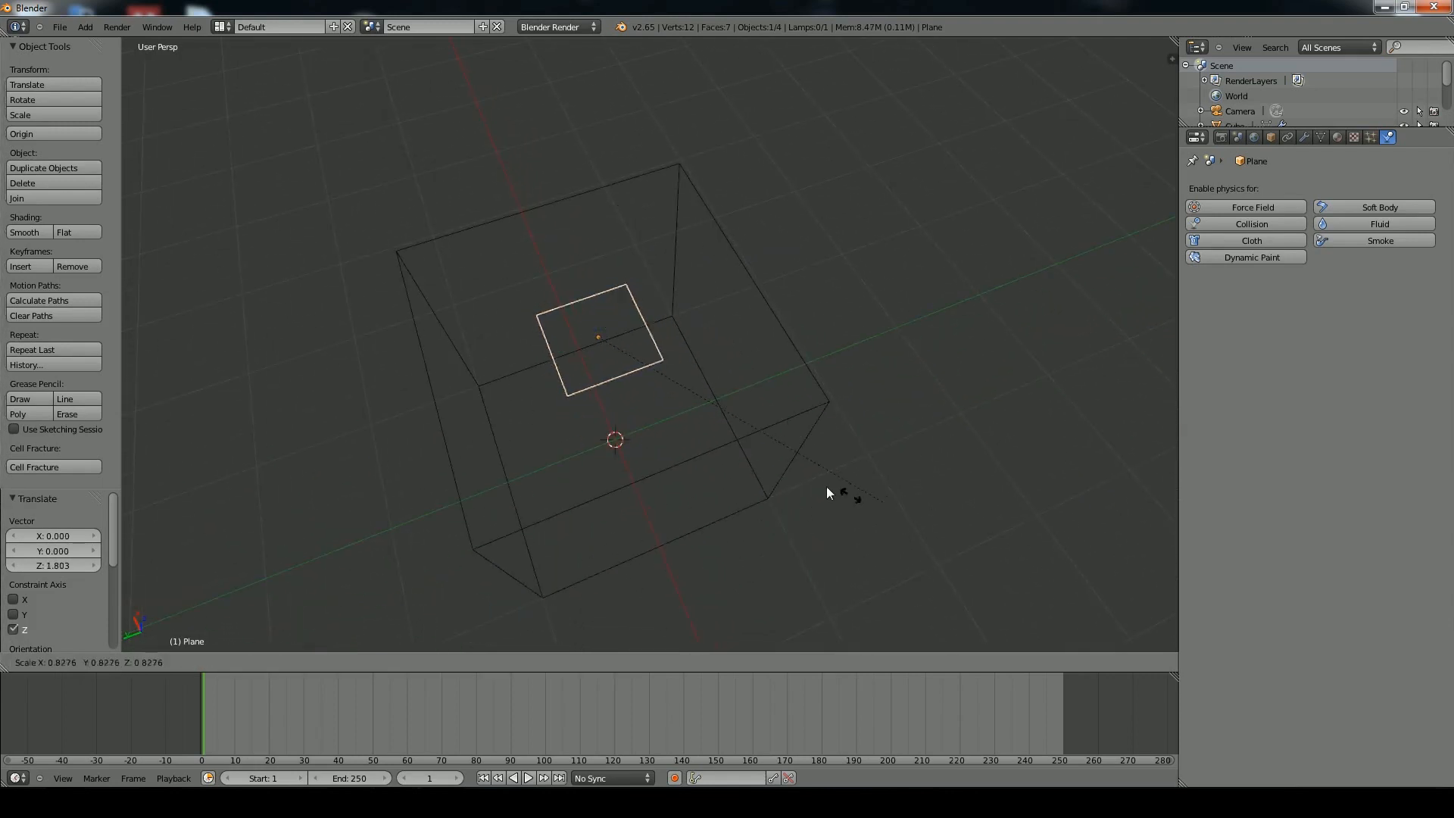
{"action": "left_click", "coordinate": [636, 396]}
{"action": "middle_click_drag", "start_coordinate": [636, 396], "coordinate": [704, 374]}
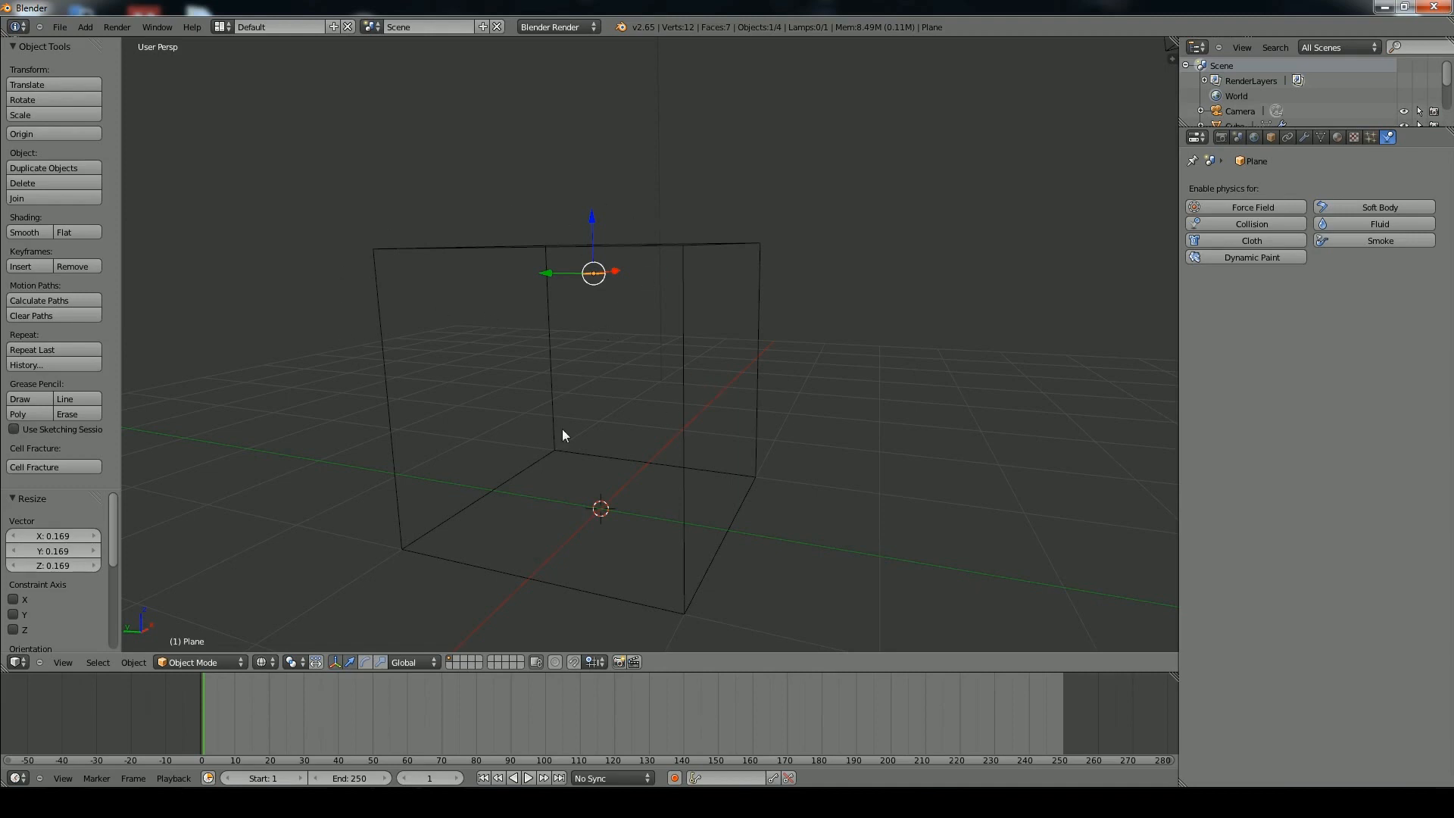
Enable fluid physics on the small plane as an Inflow with Shell volume initialization
{"action": "middle_click_drag", "start_coordinate": [562, 429], "coordinate": [687, 424]}
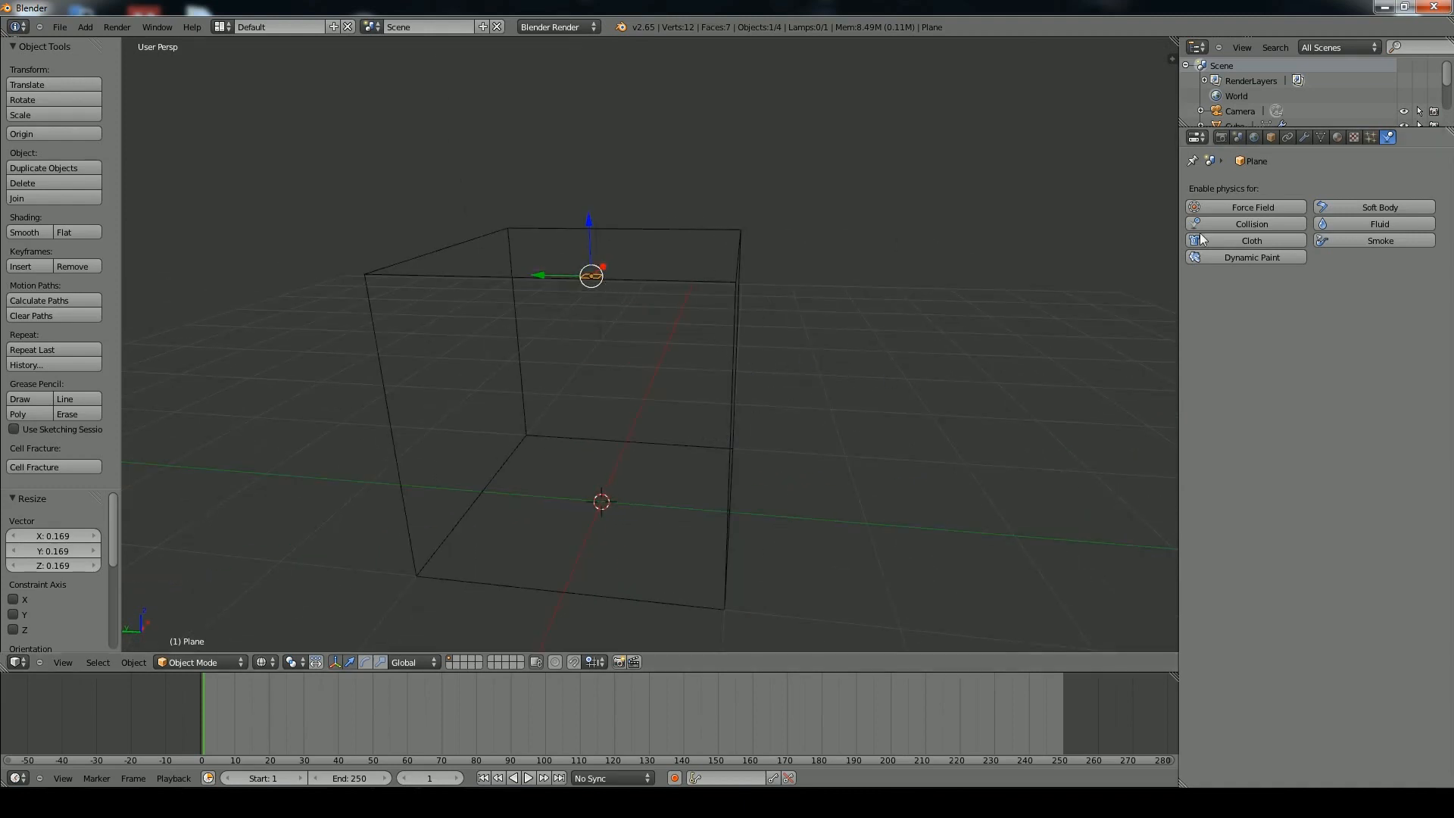
{"action": "left_click", "coordinate": [1363, 222]}
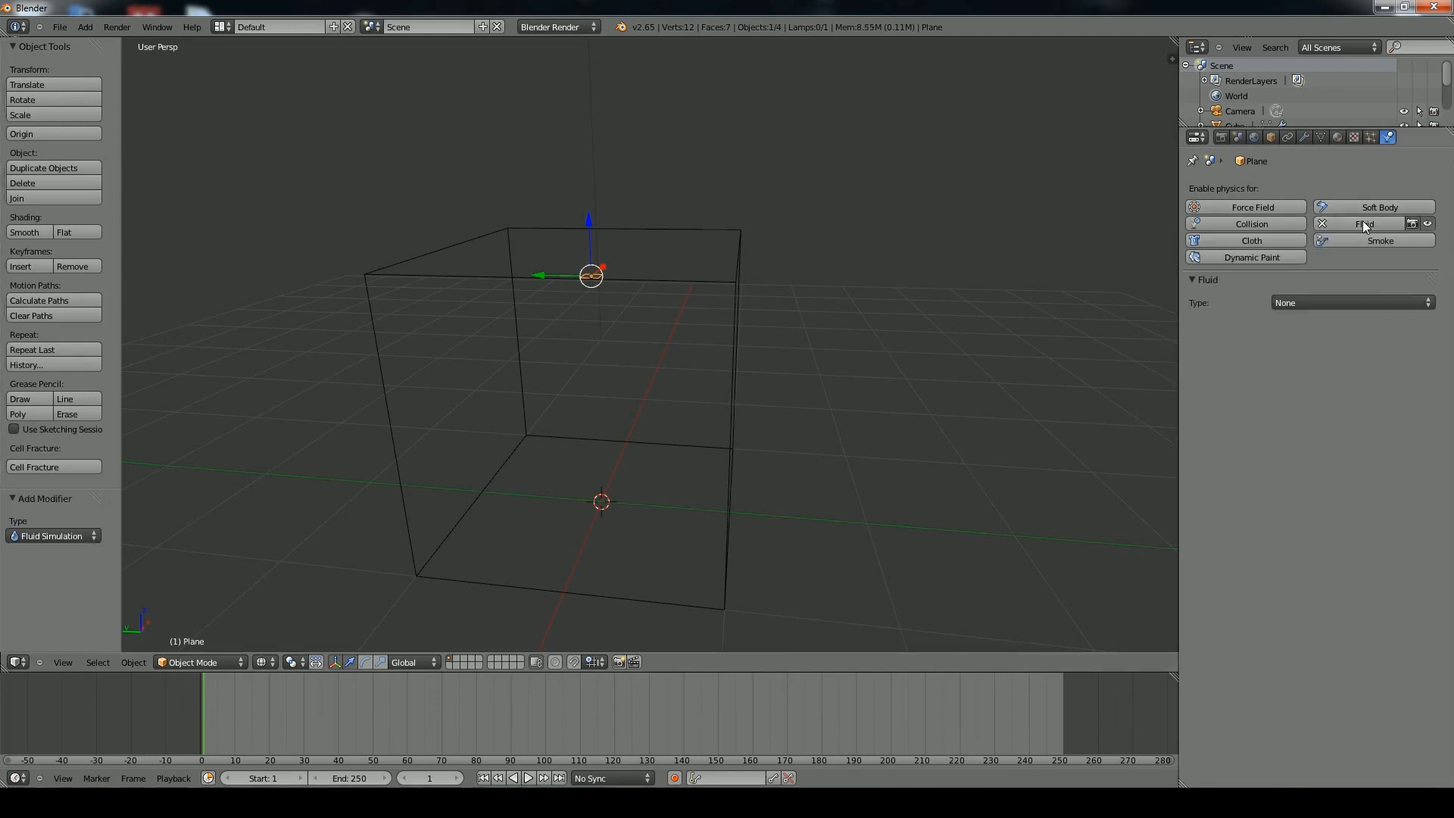
{"action": "left_click", "coordinate": [1351, 299]}
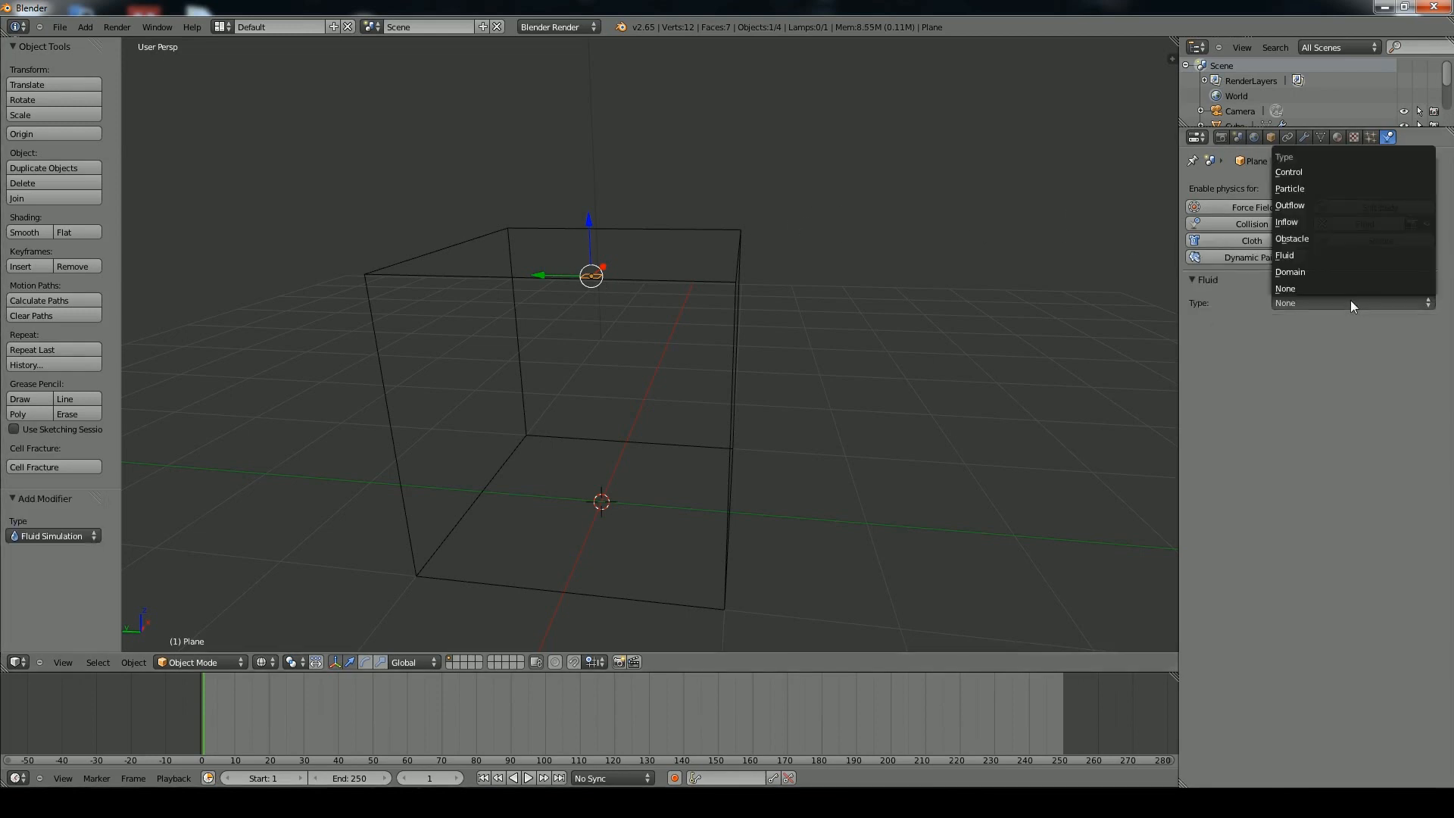
{"action": "left_click", "coordinate": [1294, 222]}
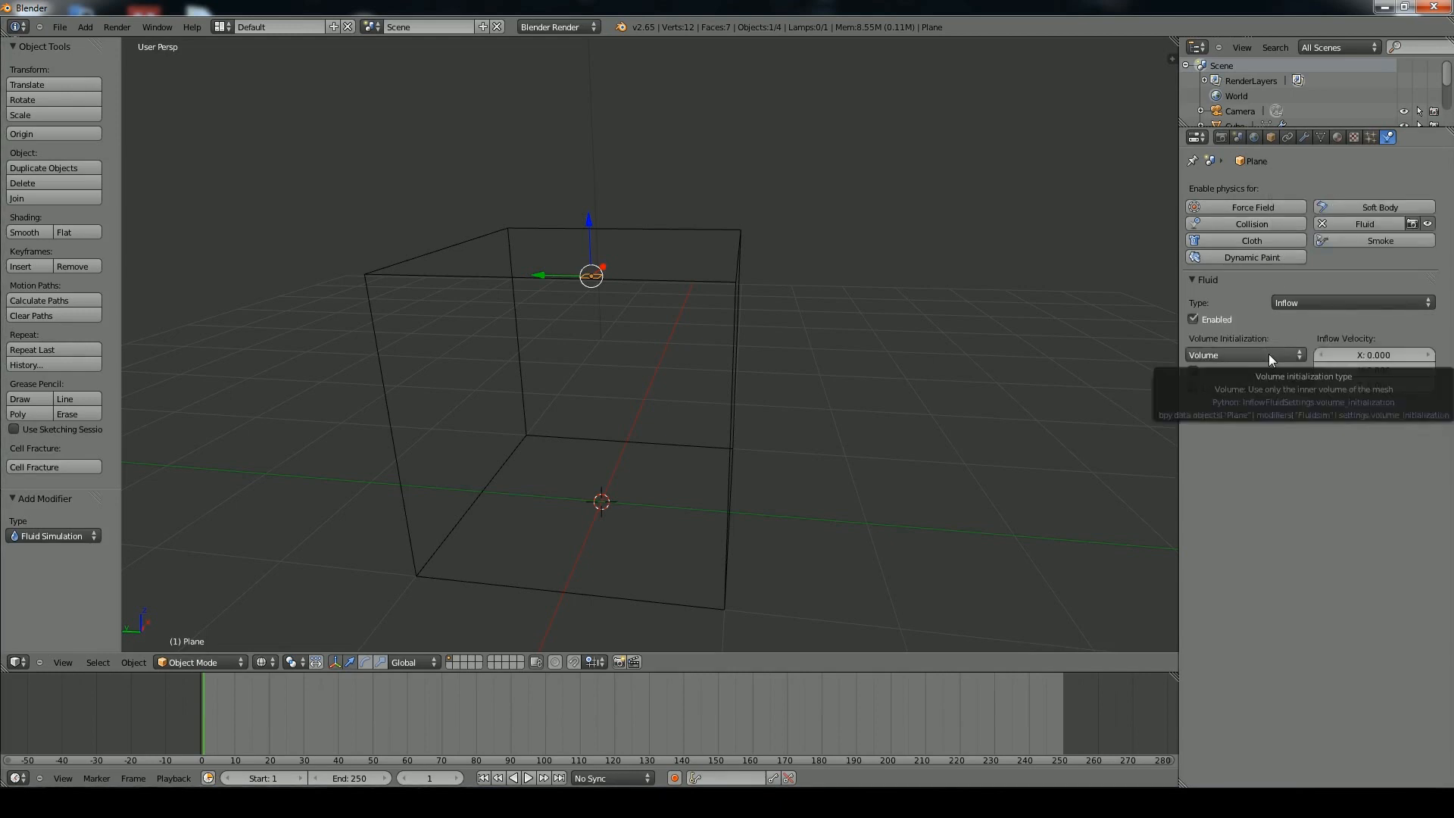
{"action": "left_click", "coordinate": [1248, 352]}
{"action": "left_click", "coordinate": [1202, 324]}
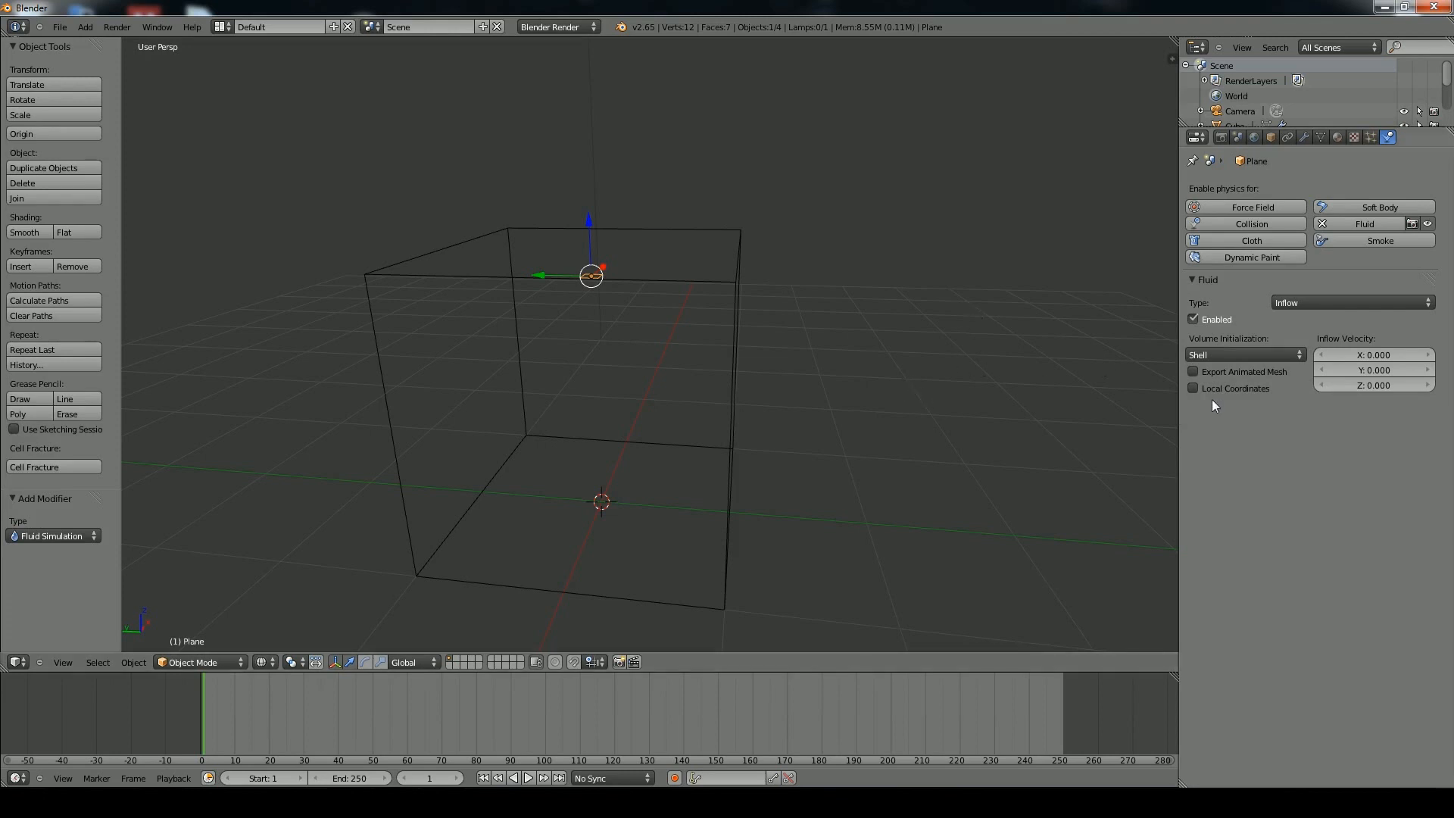
Set the plane's inflow velocity along Z to -2
{"action": "left_click", "coordinate": [1382, 385]}
{"action": "type", "text": "-2"}
{"action": "key", "text": "Return"}
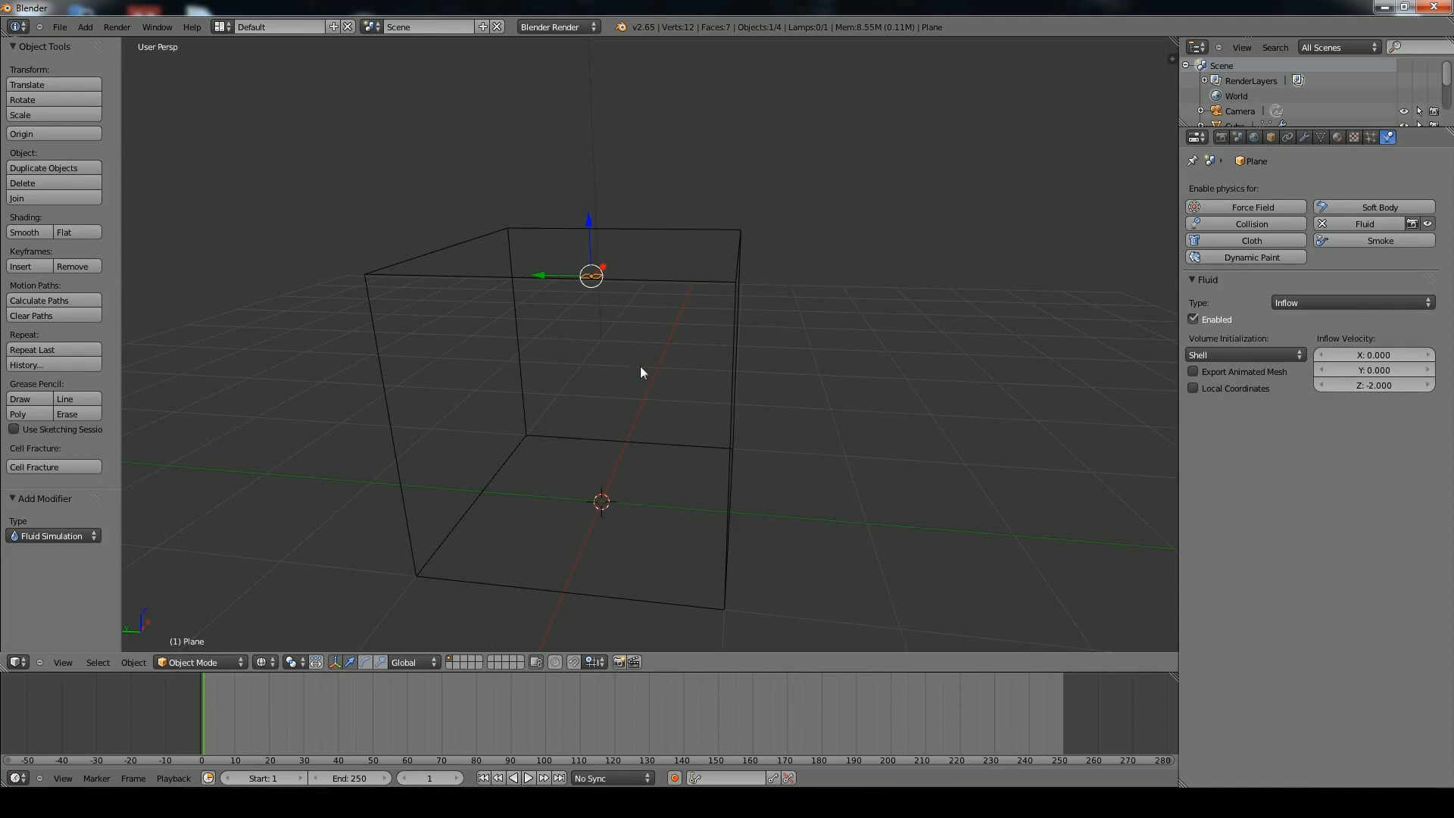
Add a second cube at the origin and scale it by about 0.259 so it fits inside the domain
{"action": "middle_click_drag", "start_coordinate": [640, 372], "coordinate": [772, 419]}
{"action": "middle_click_drag", "start_coordinate": [700, 385], "coordinate": [736, 399]}
{"action": "key", "text": "shift+a"}
{"action": "mouse_move", "coordinate": [765, 390]}
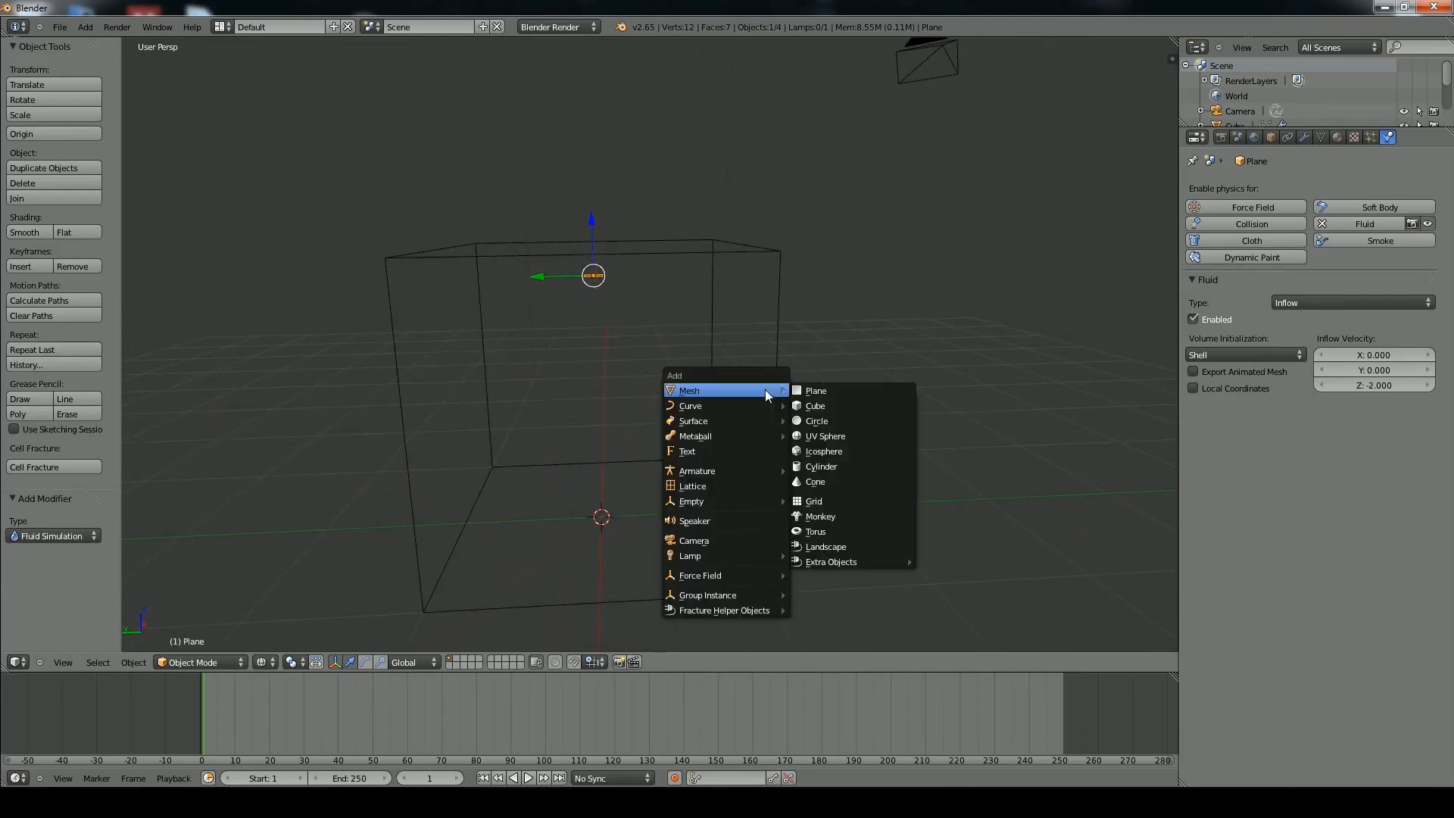
{"action": "left_click", "coordinate": [848, 409]}
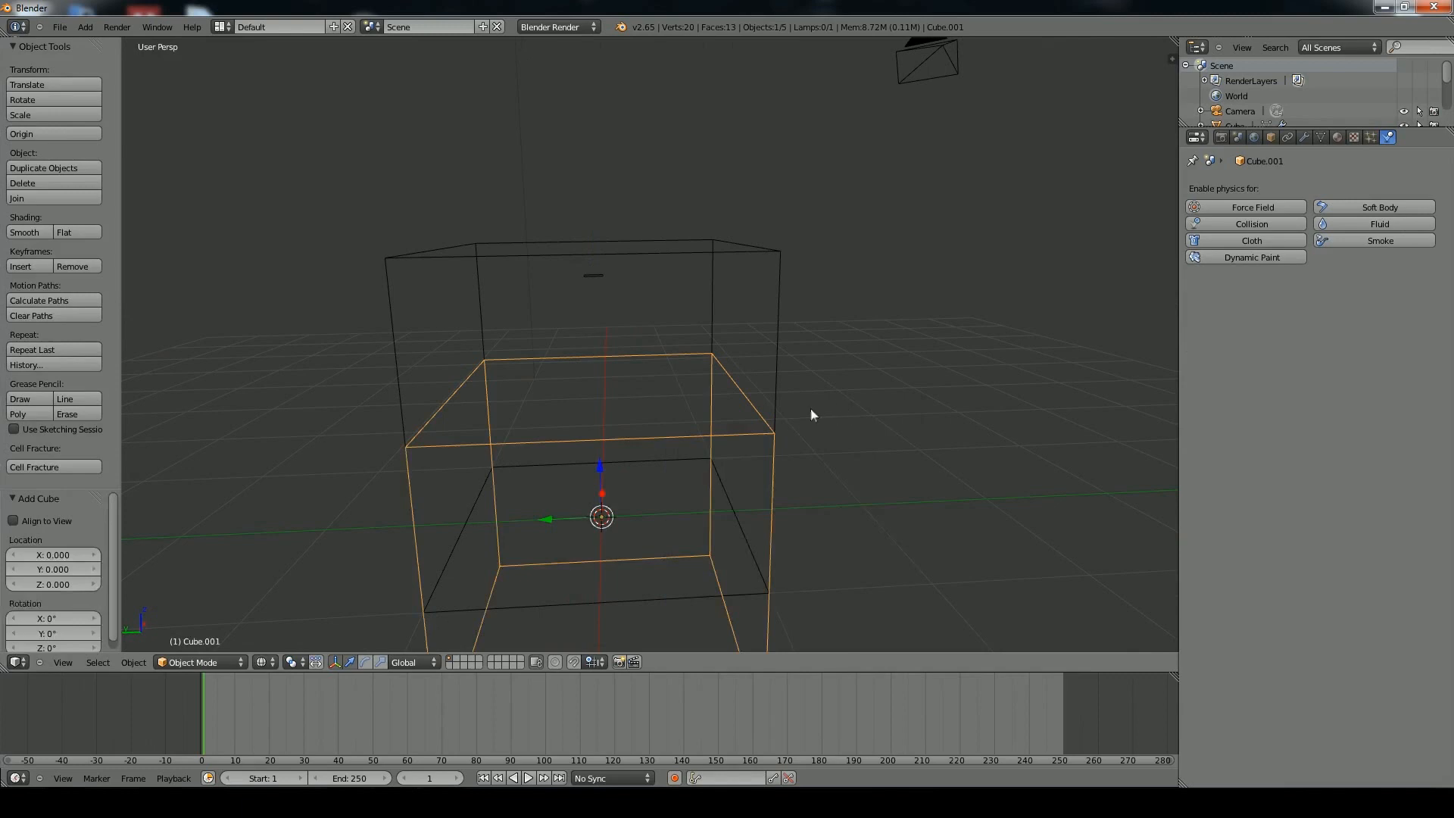
{"action": "middle_click_drag", "start_coordinate": [811, 409], "coordinate": [847, 427]}
{"action": "middle_click_drag", "start_coordinate": [540, 575], "coordinate": [640, 561]}
{"action": "key", "text": "s"}
{"action": "left_click", "coordinate": [660, 529]}
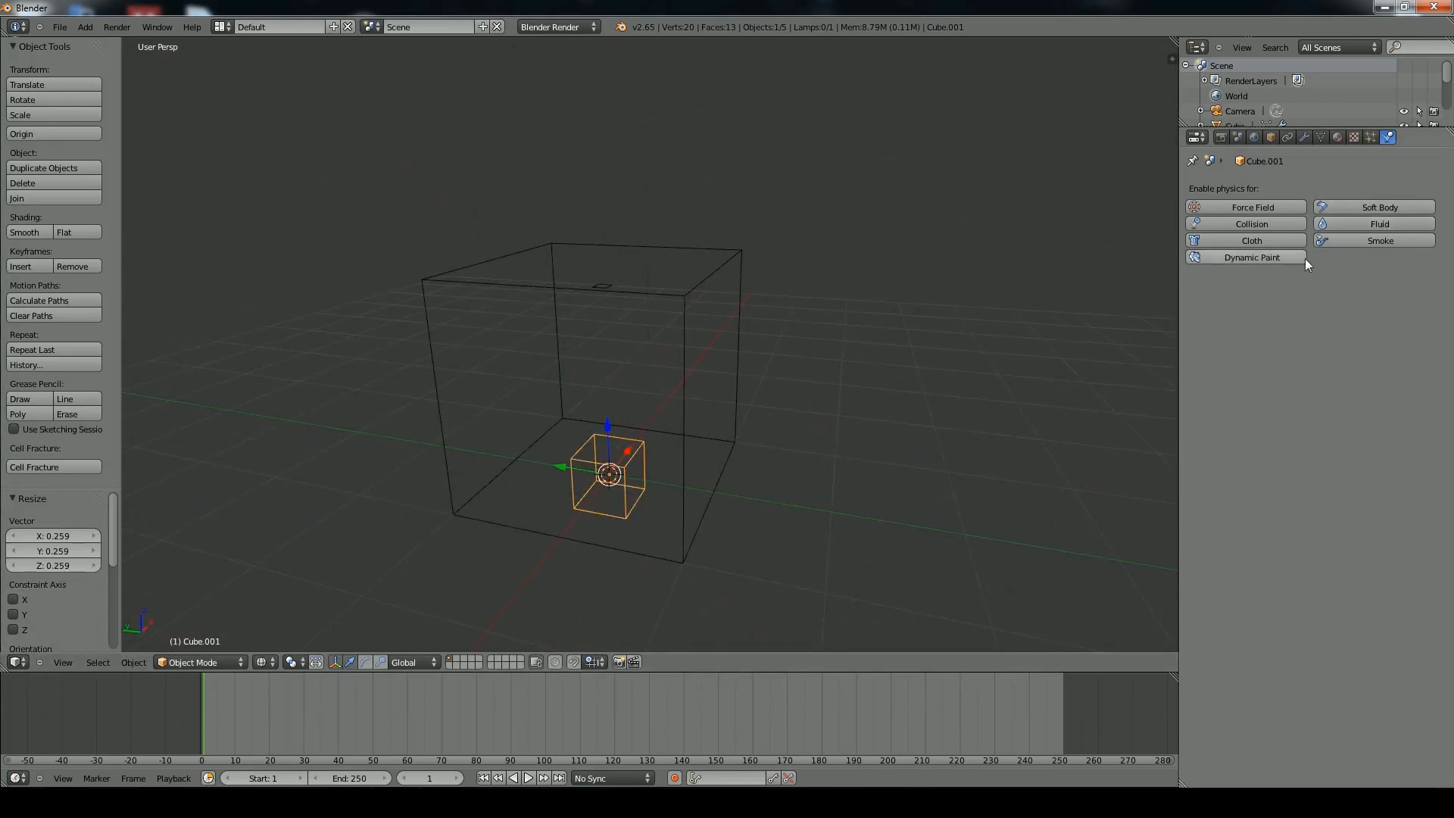
Enable fluid physics on the small cube as an Obstacle with Shell volume initialization
{"action": "left_click", "coordinate": [1355, 225]}
{"action": "left_click", "coordinate": [1300, 304]}
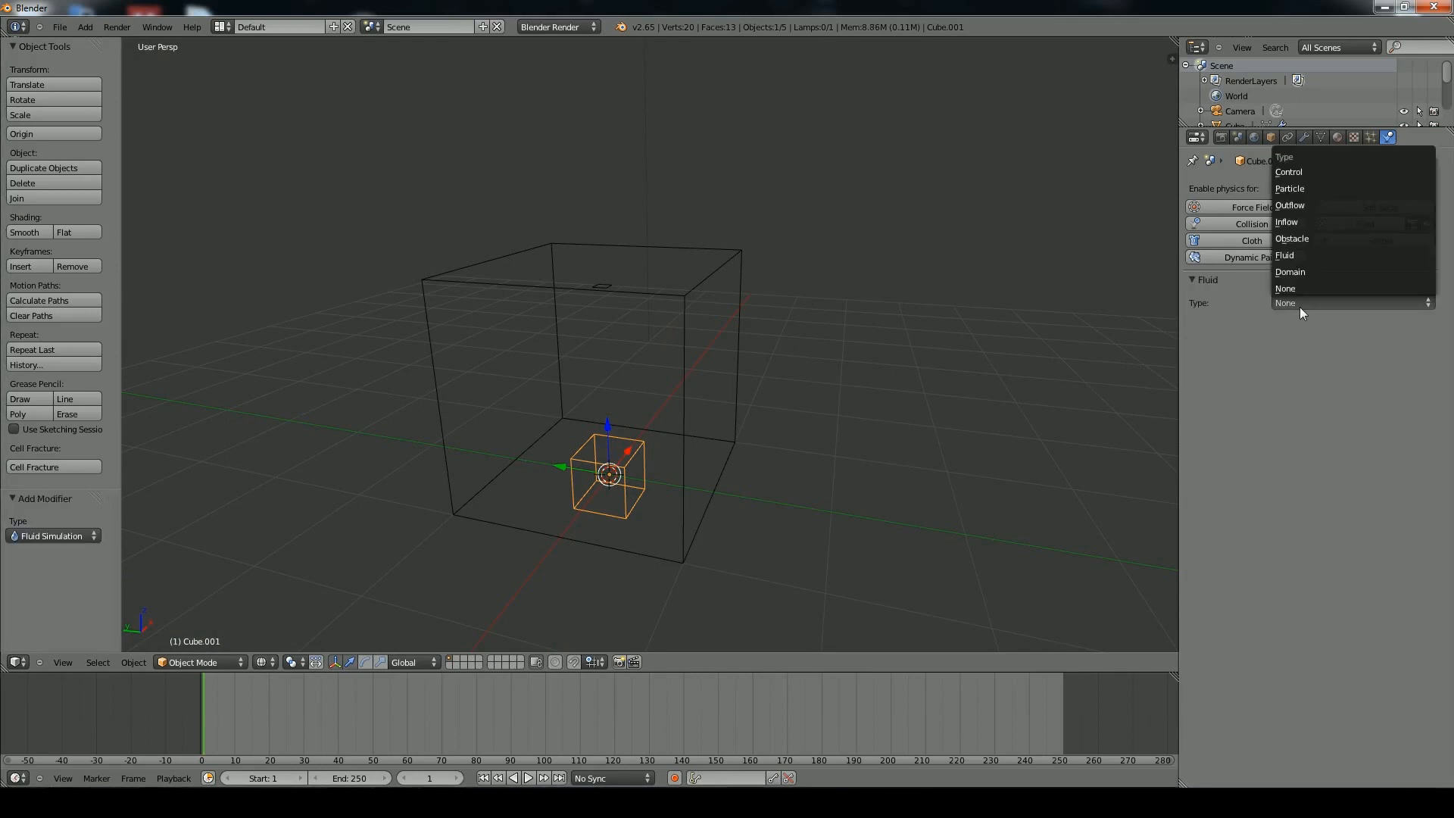
{"action": "left_click", "coordinate": [1296, 303]}
{"action": "left_click", "coordinate": [1293, 238]}
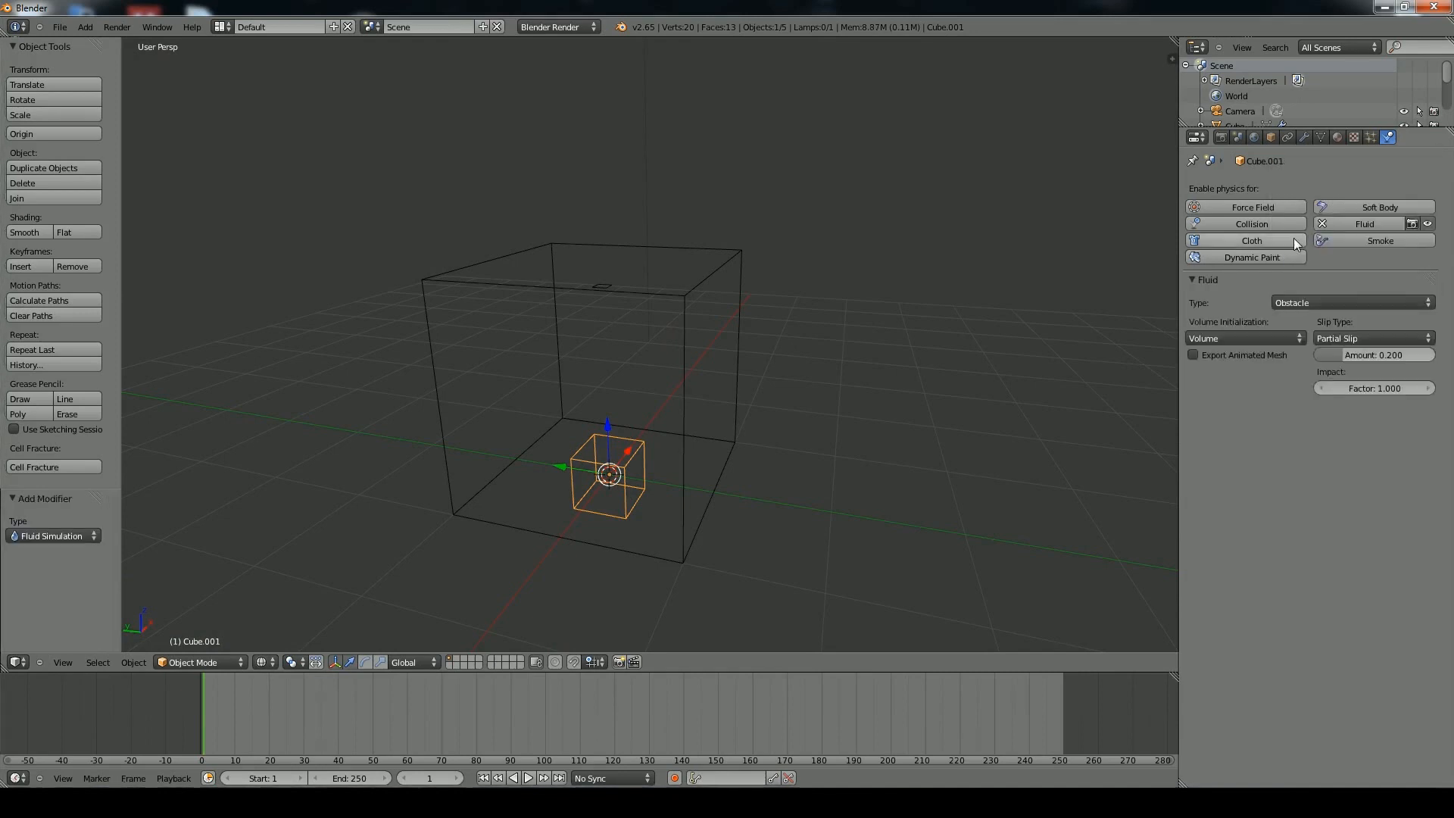
{"action": "left_click", "coordinate": [1239, 338]}
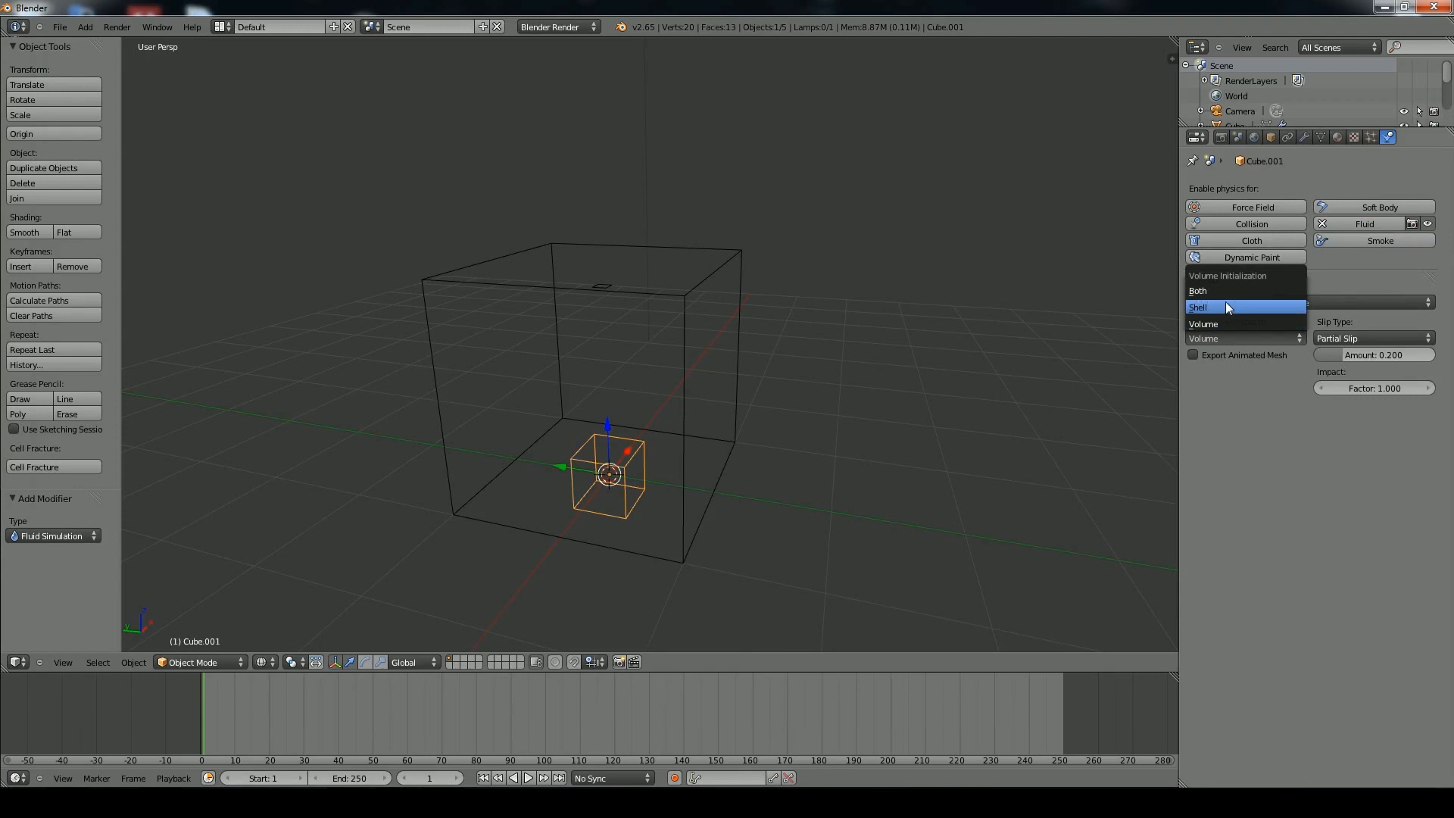
{"action": "left_click", "coordinate": [1225, 308]}
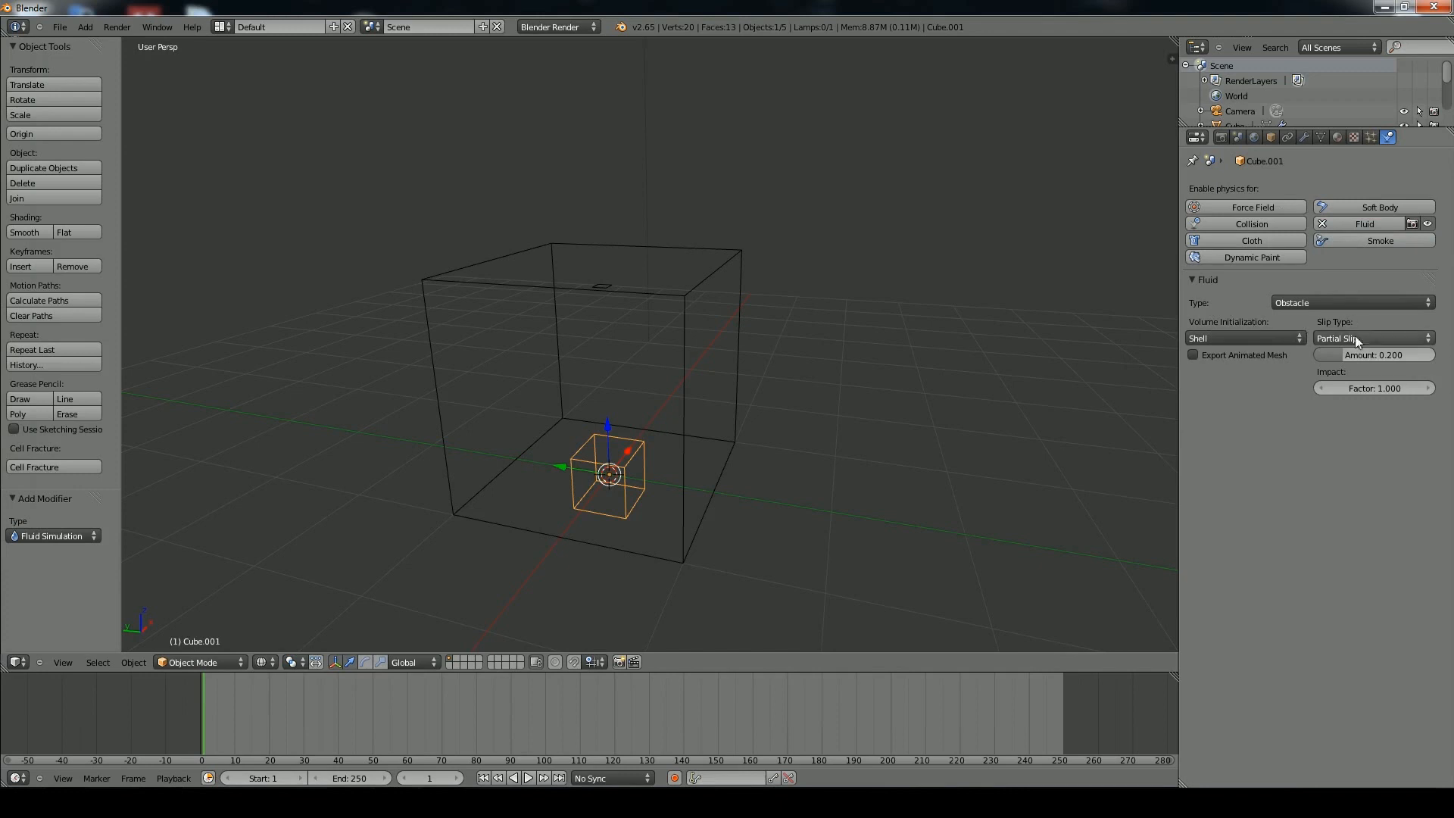
Add a UV sphere at the origin with 10 segments and 5 rings
{"action": "middle_click_drag", "start_coordinate": [951, 384], "coordinate": [779, 383]}
{"action": "middle_click_drag", "start_coordinate": [646, 368], "coordinate": [747, 381]}
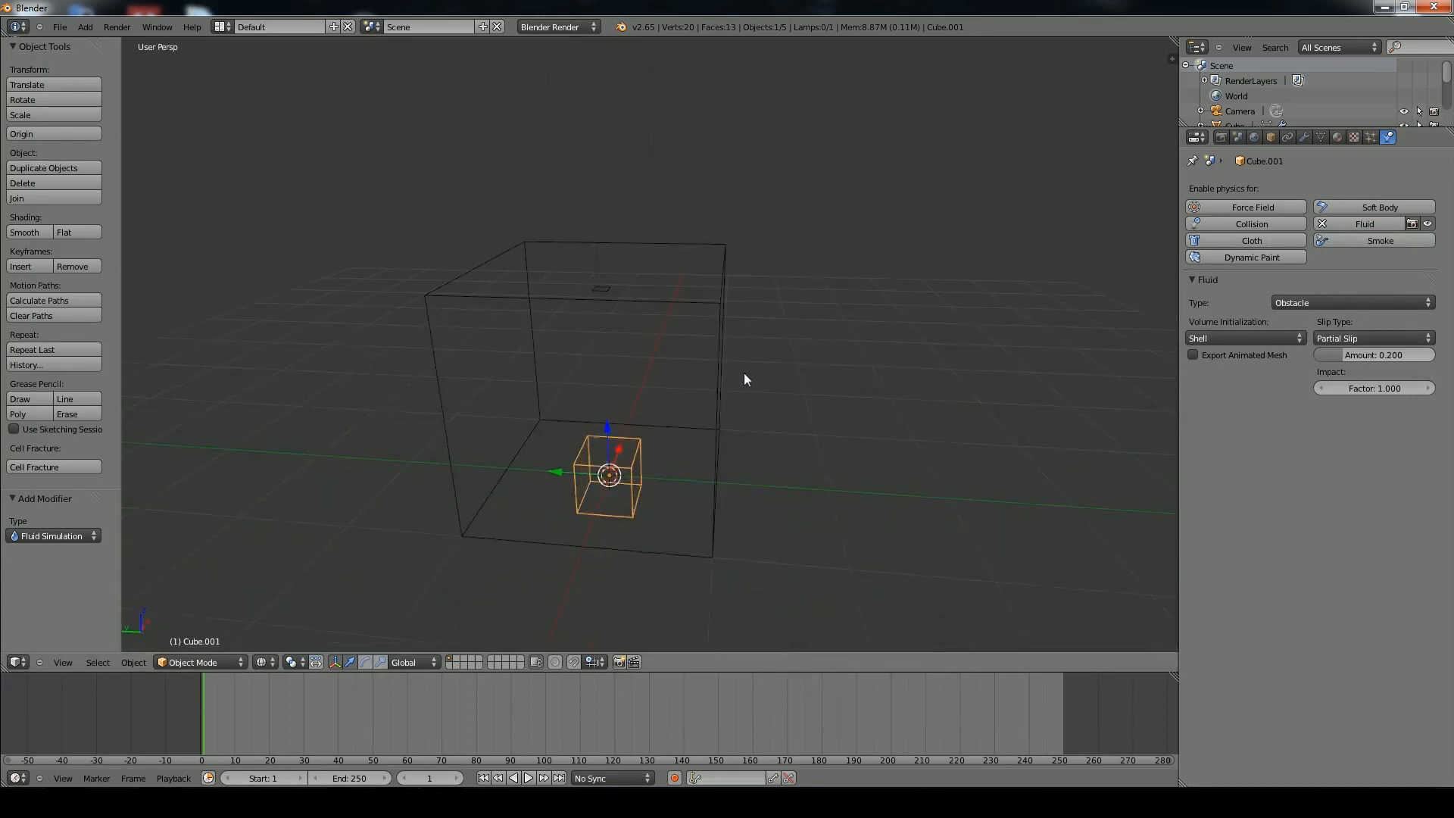
{"action": "key", "text": "shift+a"}
{"action": "mouse_move", "coordinate": [821, 376]}
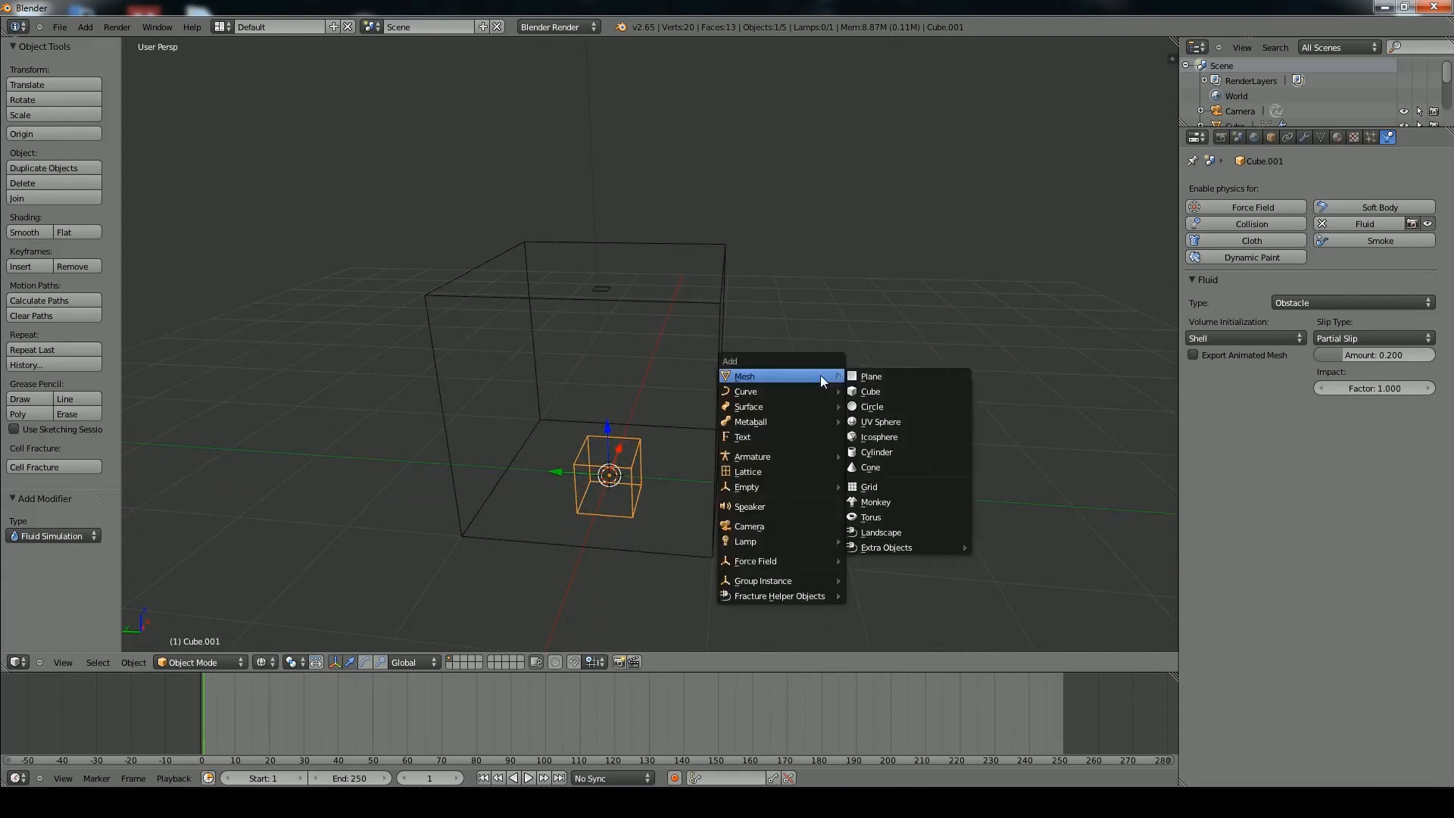
{"action": "left_click", "coordinate": [887, 420]}
{"action": "middle_click_drag", "start_coordinate": [809, 396], "coordinate": [234, 521]}
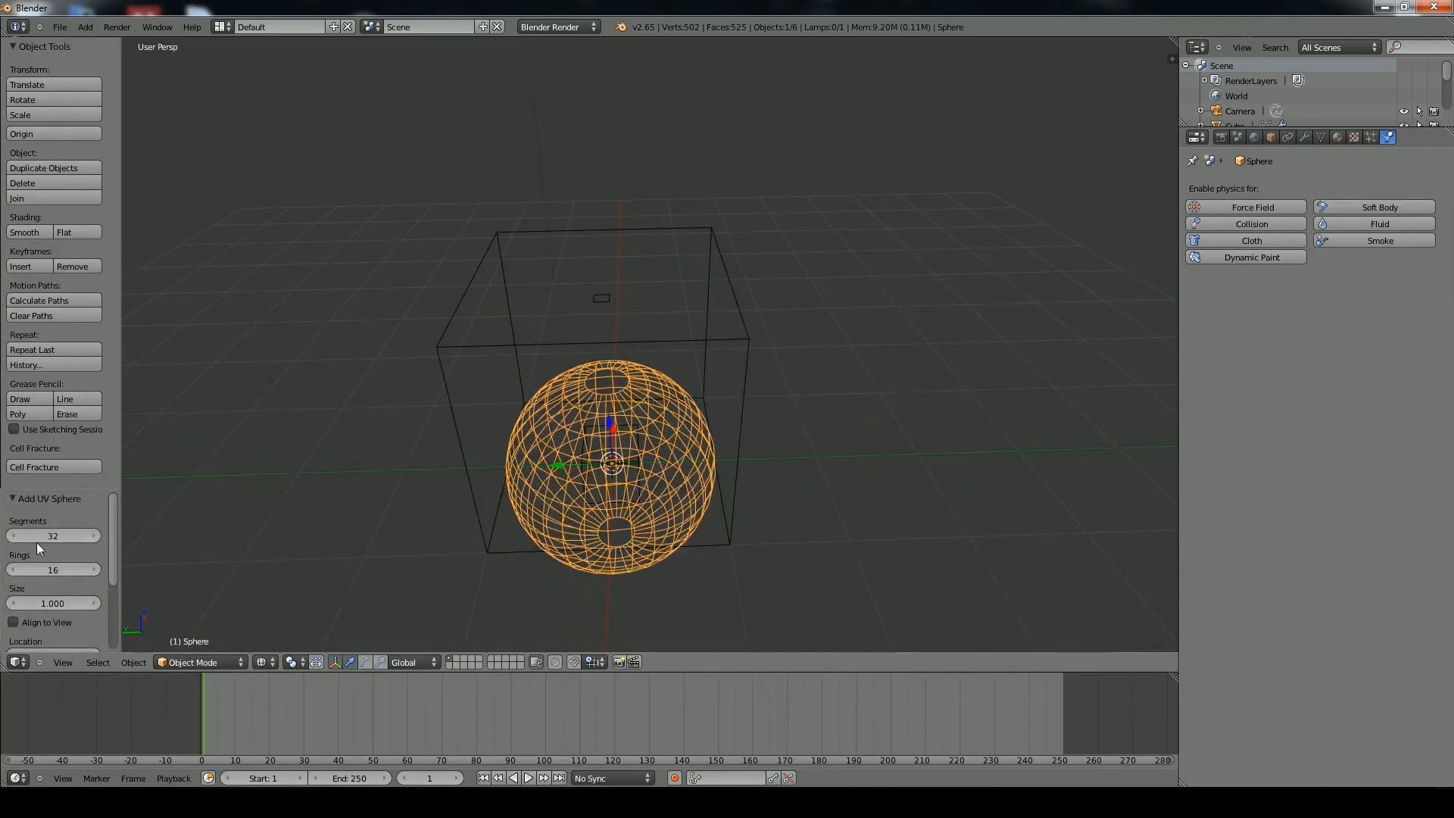
{"action": "left_click", "coordinate": [96, 537]}
{"action": "type", "text": "1"}
{"action": "key", "text": "Tab"}
{"action": "type", "text": "5"}
{"action": "key", "text": "Return"}
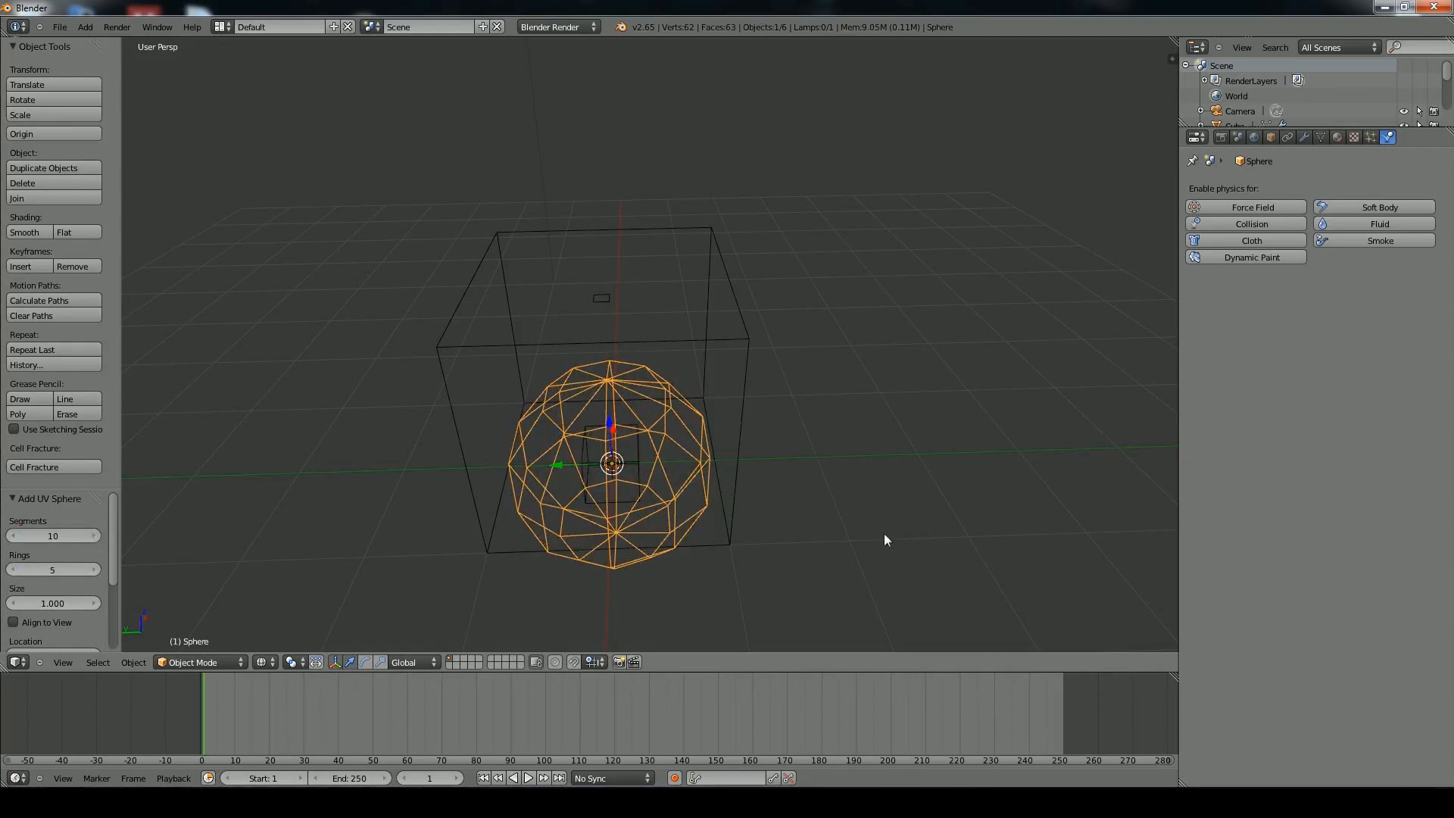
Scale the UV sphere to 0.150 and move it by about -0.684 in X and 1.571 in Z, into the domain's upper corner area
{"action": "key", "text": "s"}
{"action": "left_click", "coordinate": [653, 470]}
{"action": "key", "text": "KP_1"}
{"action": "key", "text": "KP_5"}
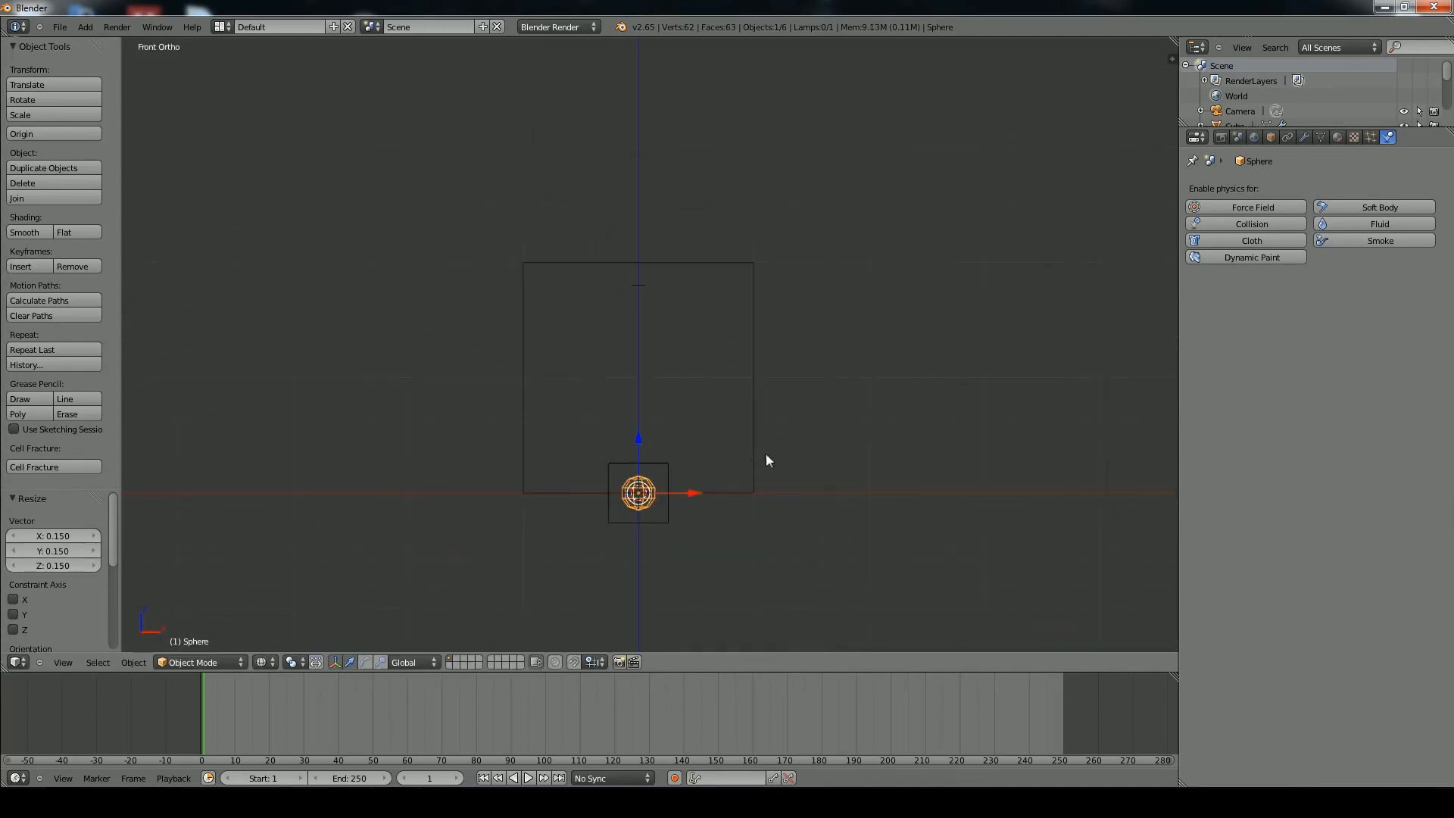
{"action": "key", "text": "g"}
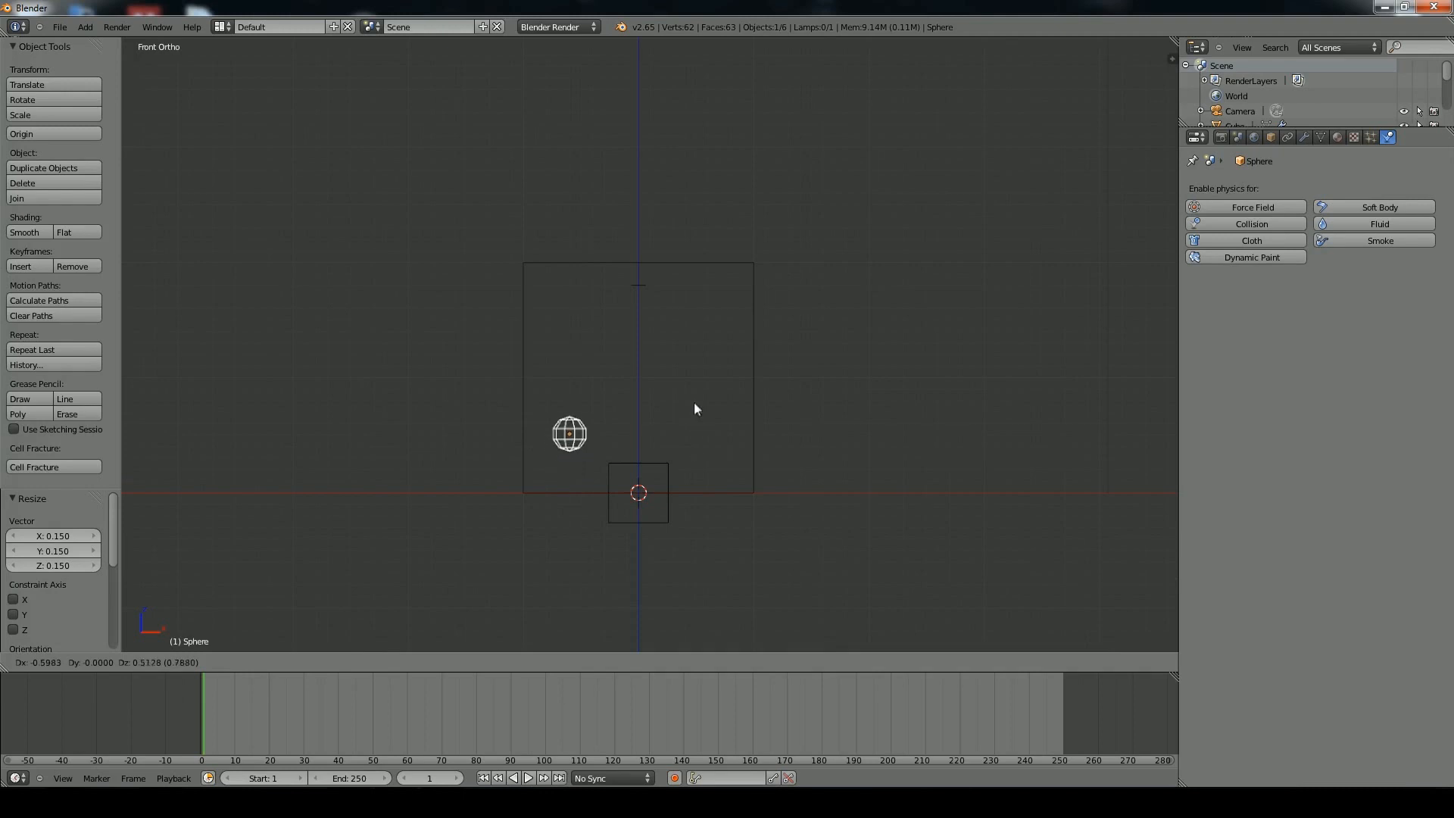
{"action": "left_click", "coordinate": [687, 302]}
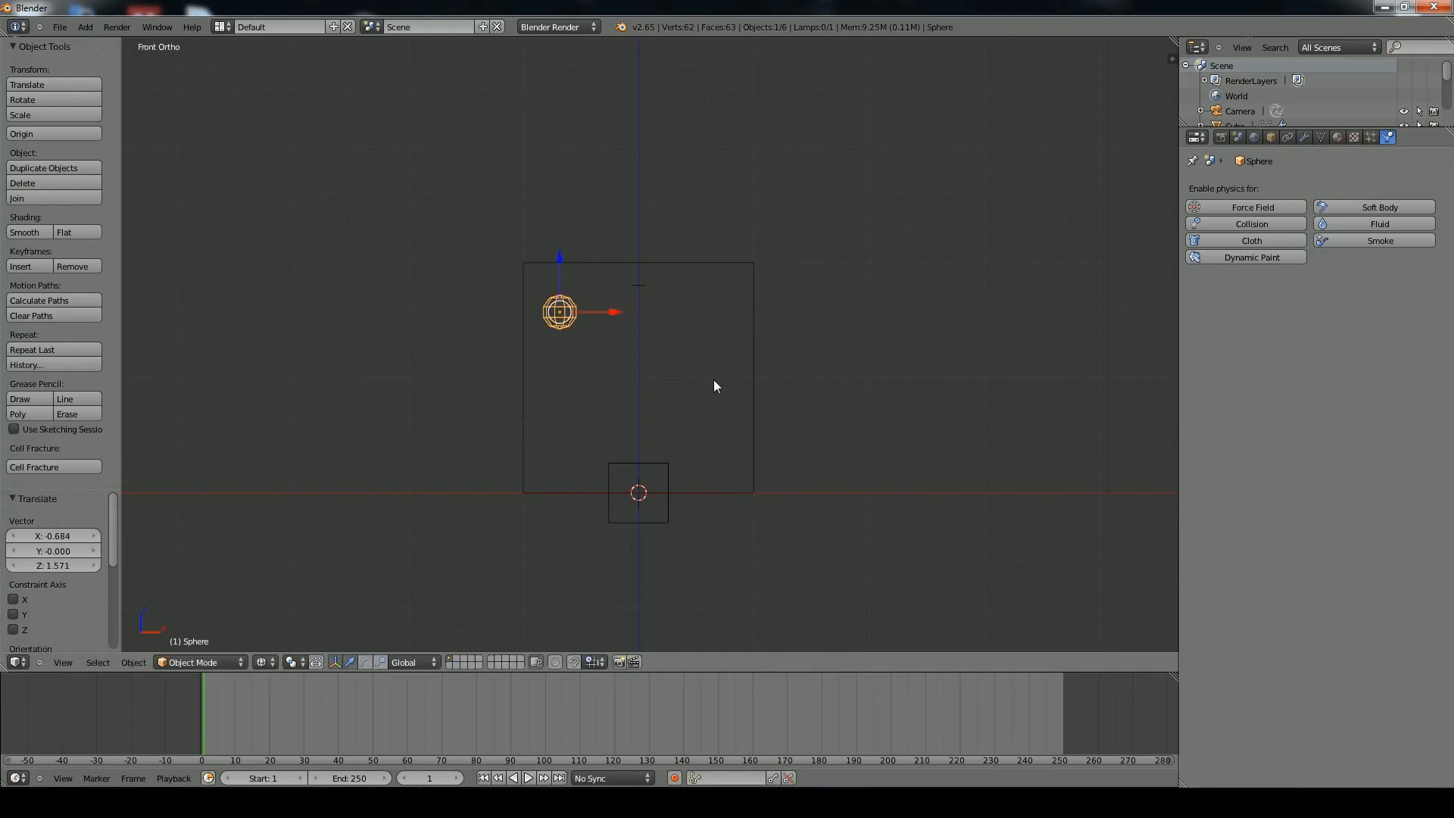
Duplicate the sphere about 1.335 in X and -1.361 in Z, then lower the copy slightly to sit near the domain floor
{"action": "key", "text": "shift+d"}
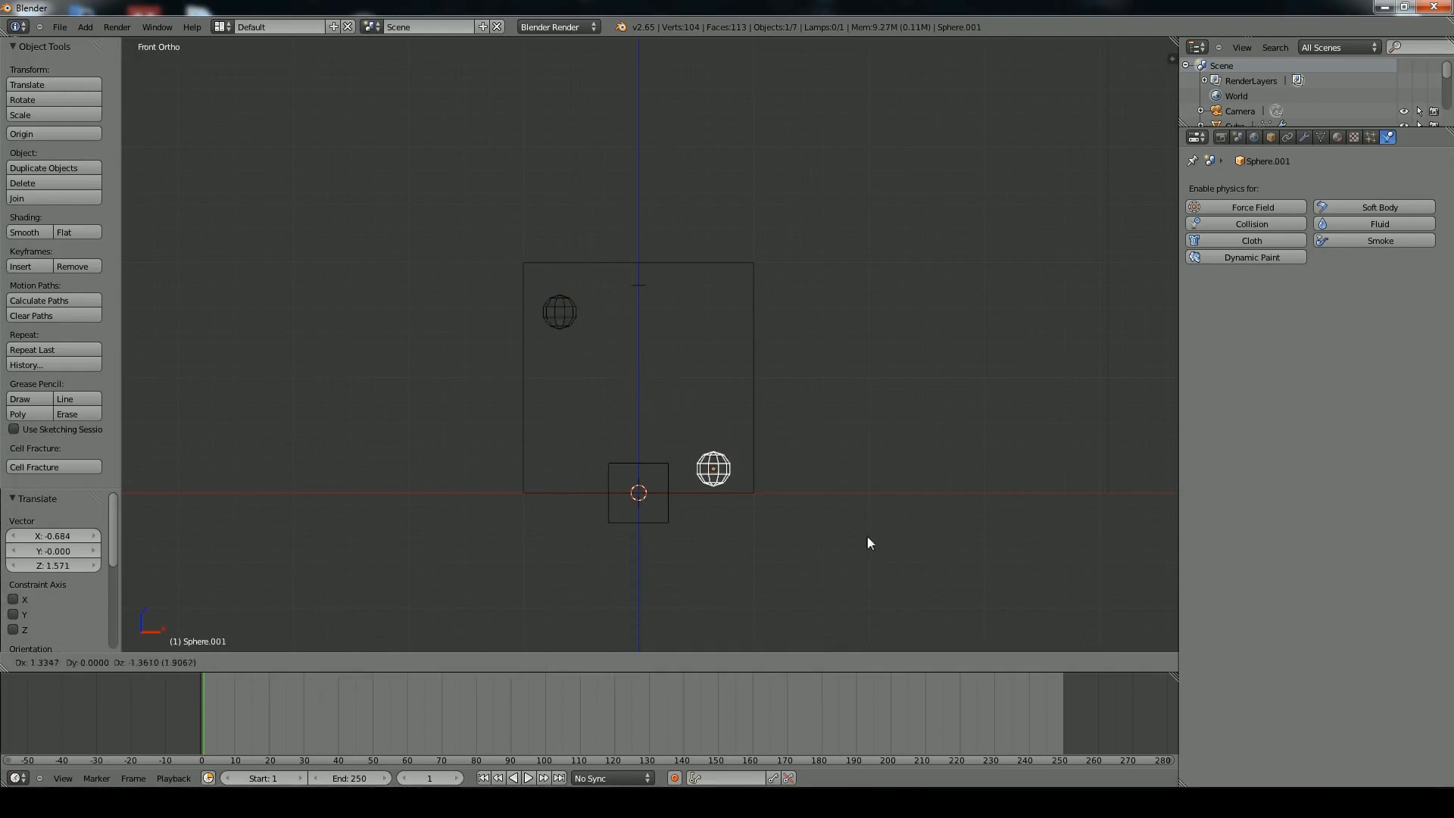
{"action": "left_click", "coordinate": [866, 536]}
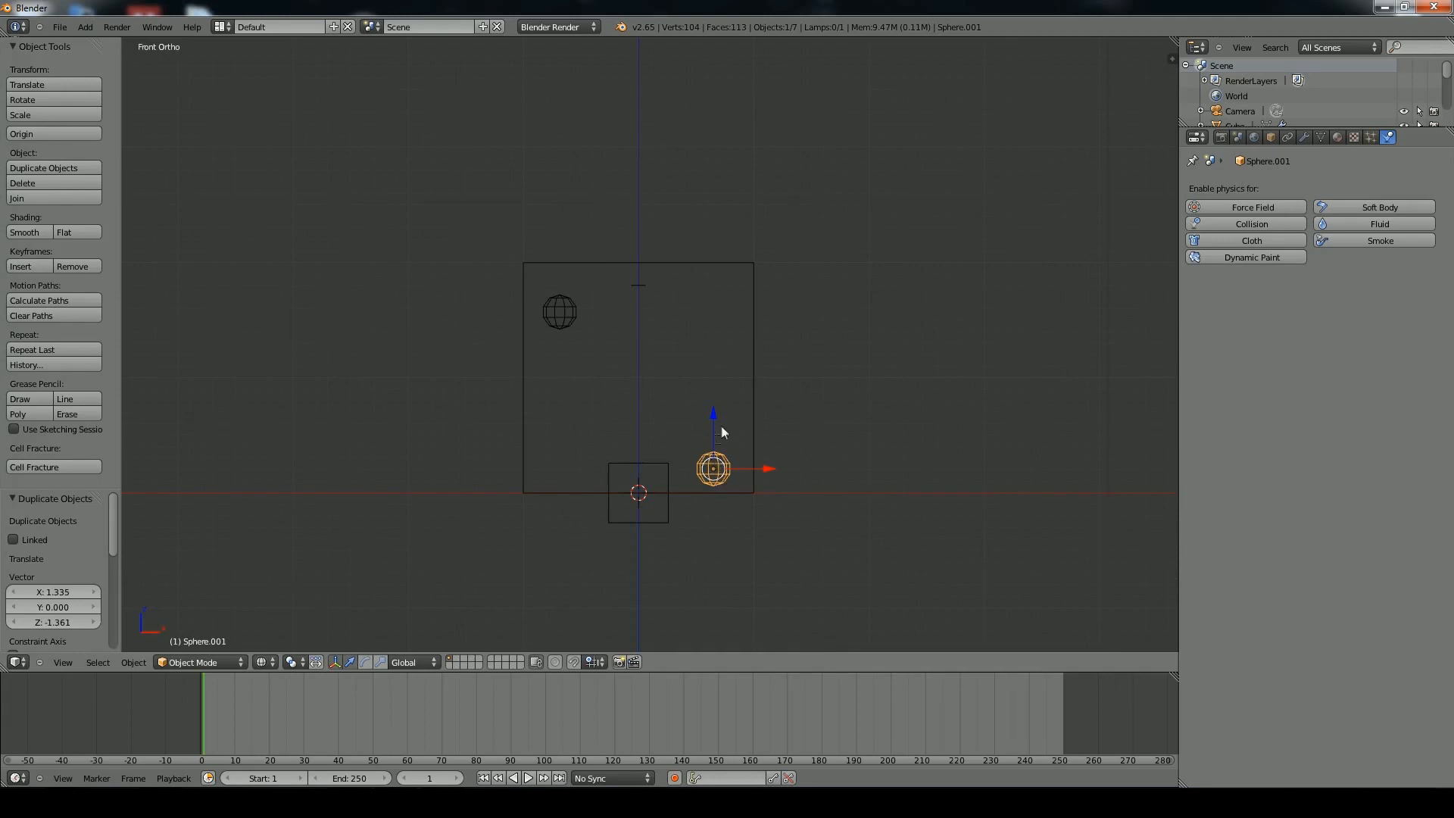
{"action": "left_click_drag", "start_coordinate": [715, 412], "coordinate": [716, 420]}
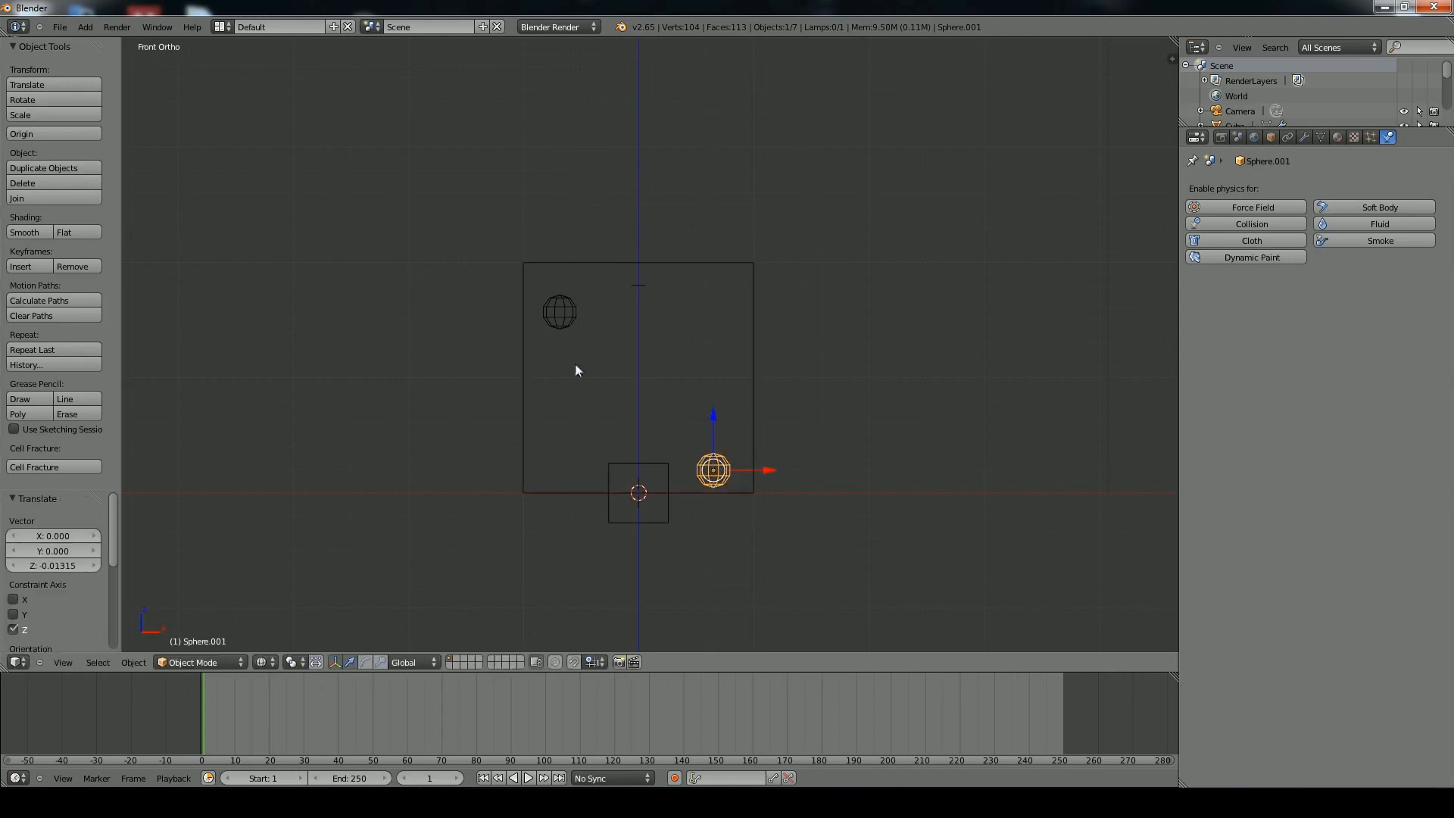
Enable fluid physics on the upper sphere with the type set to Fluid
{"action": "right_click", "coordinate": [567, 321]}
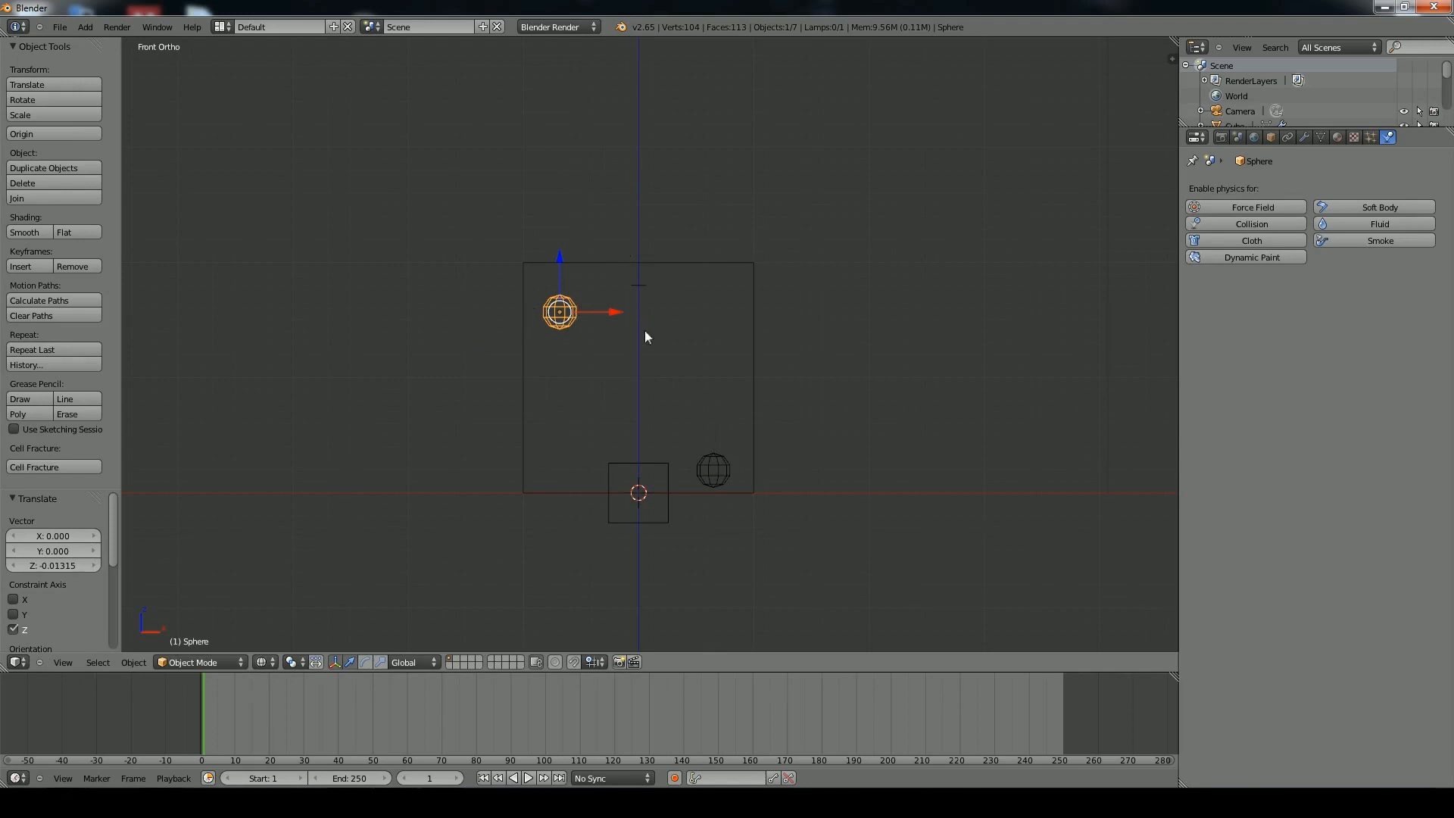
{"action": "middle_click_drag", "start_coordinate": [545, 315], "coordinate": [608, 334]}
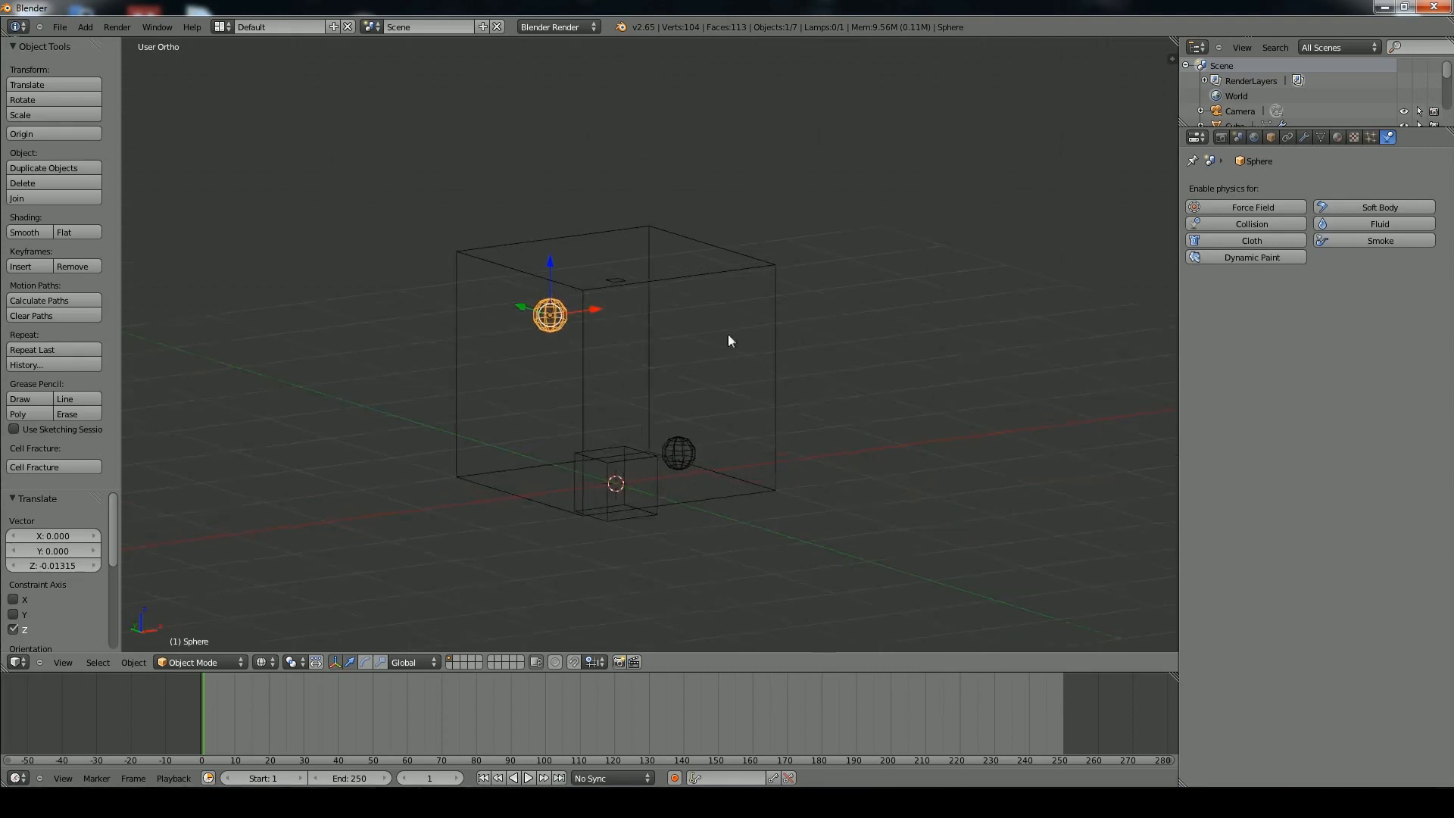
{"action": "middle_click_drag", "start_coordinate": [728, 333], "coordinate": [564, 306]}
{"action": "left_click", "coordinate": [1356, 226]}
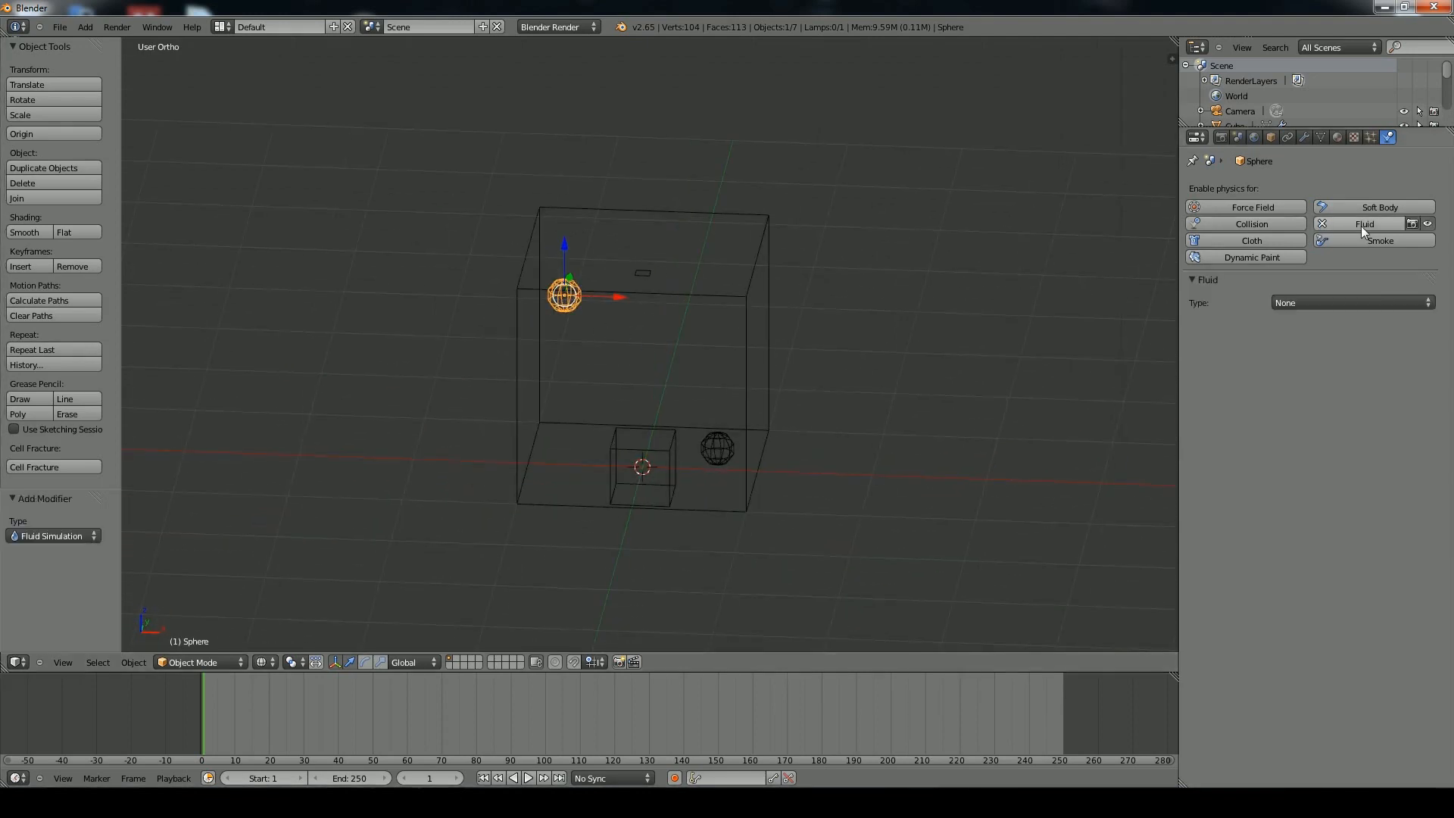
{"action": "left_click", "coordinate": [1315, 301]}
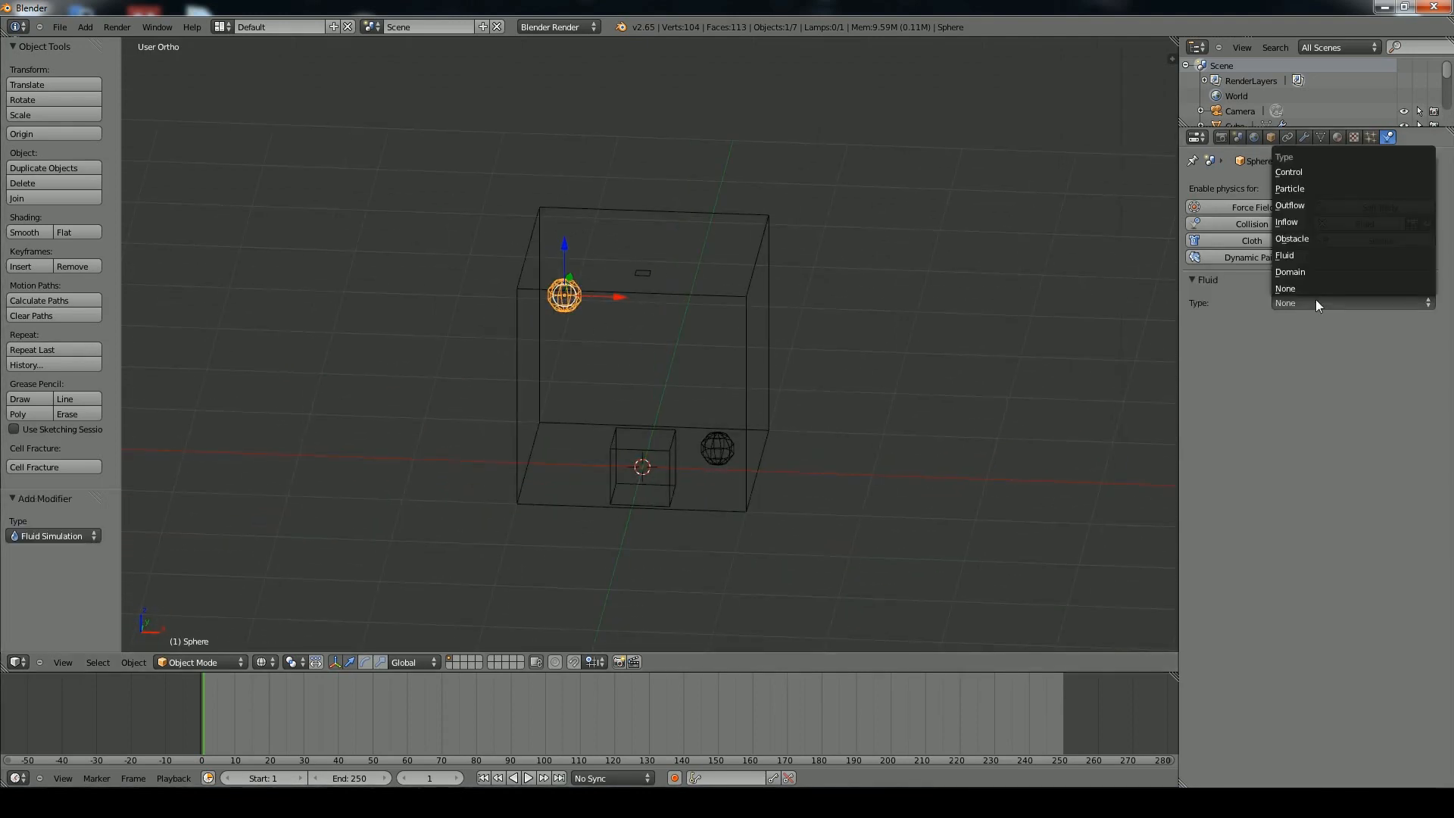
{"action": "left_click", "coordinate": [1316, 253]}
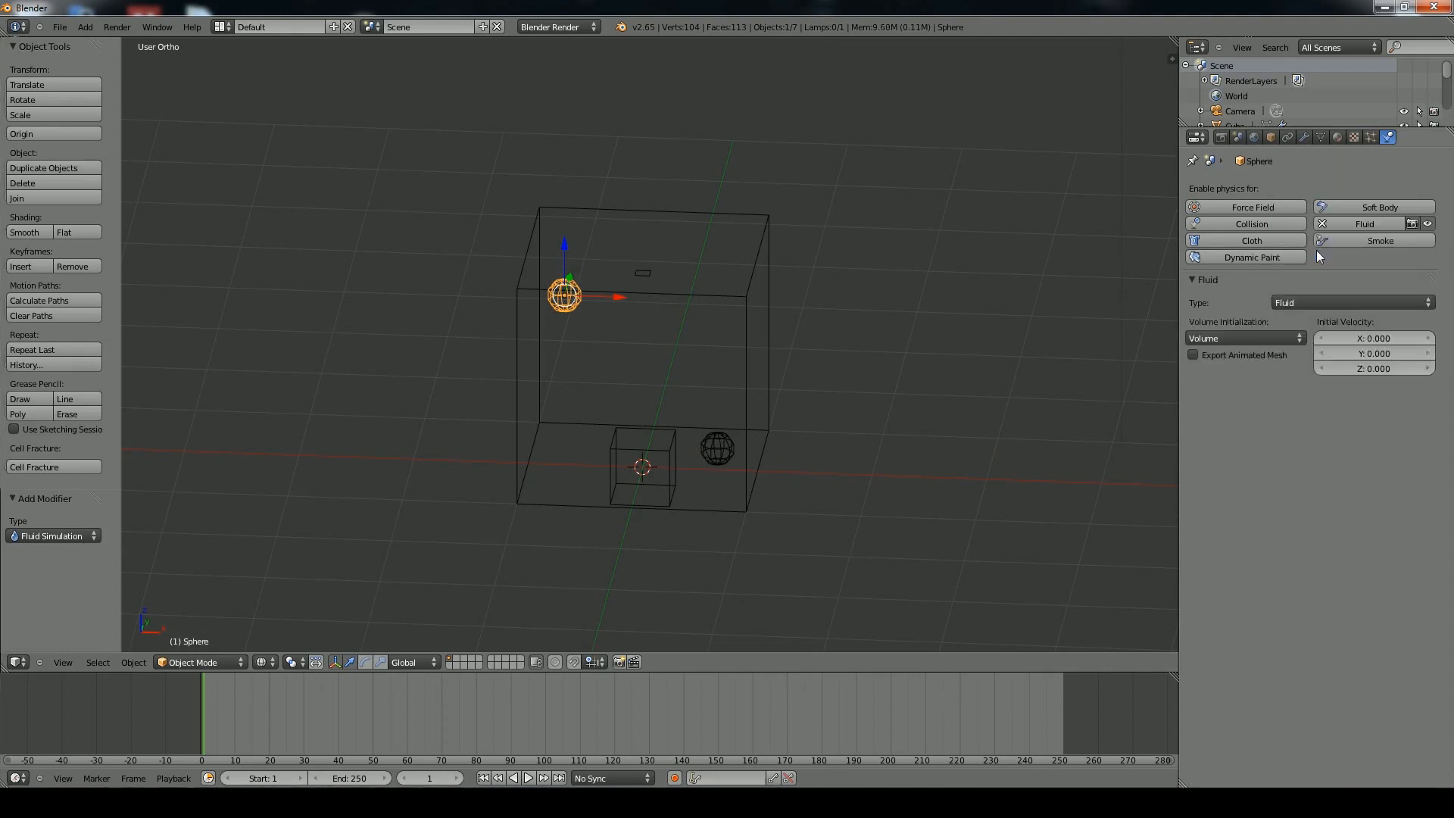
Enable fluid physics on the lower sphere with the type set to Outflow
{"action": "right_click", "coordinate": [720, 452]}
{"action": "left_click", "coordinate": [1375, 221]}
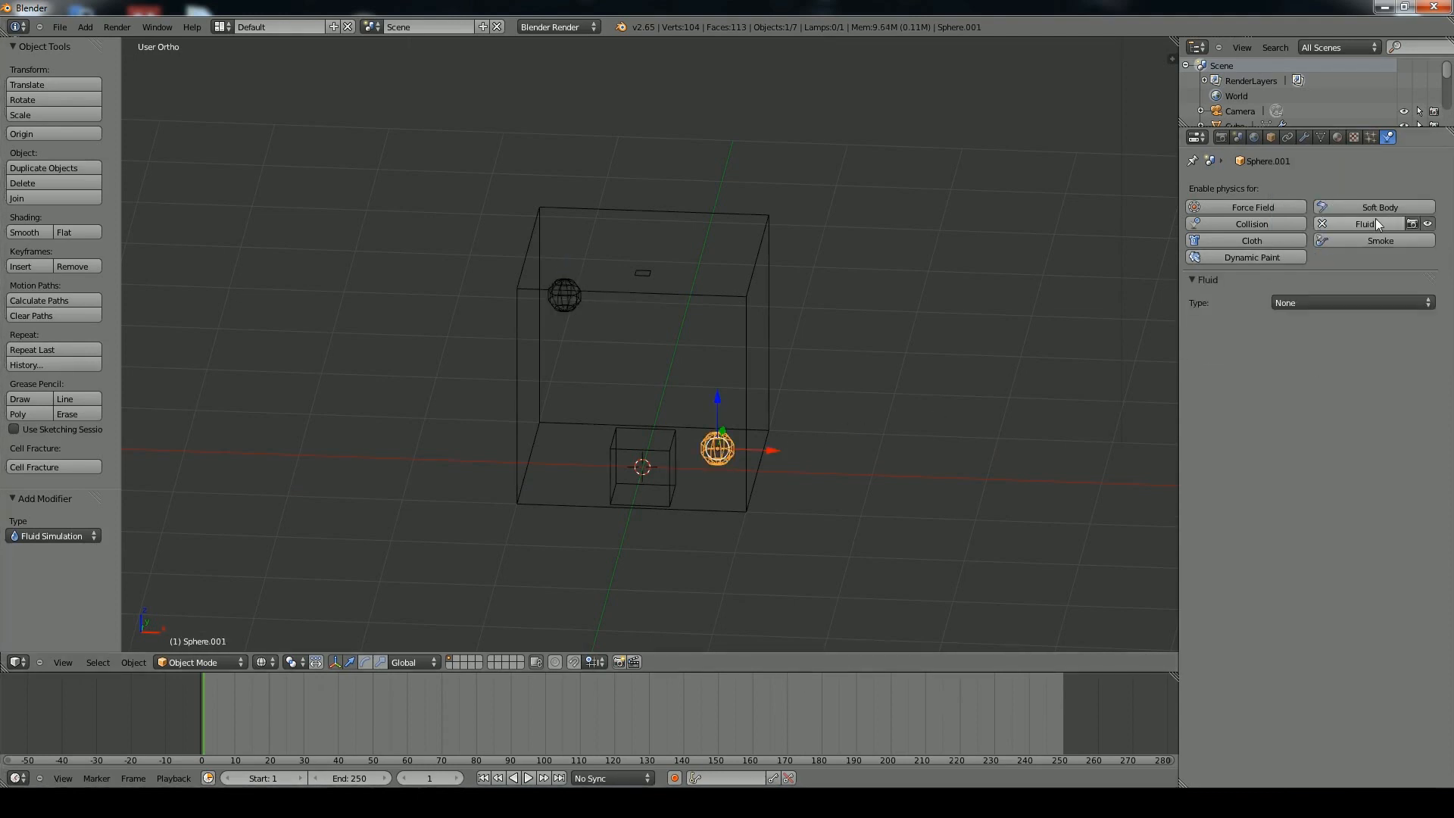
{"action": "left_click", "coordinate": [1317, 302]}
{"action": "left_click", "coordinate": [1308, 206]}
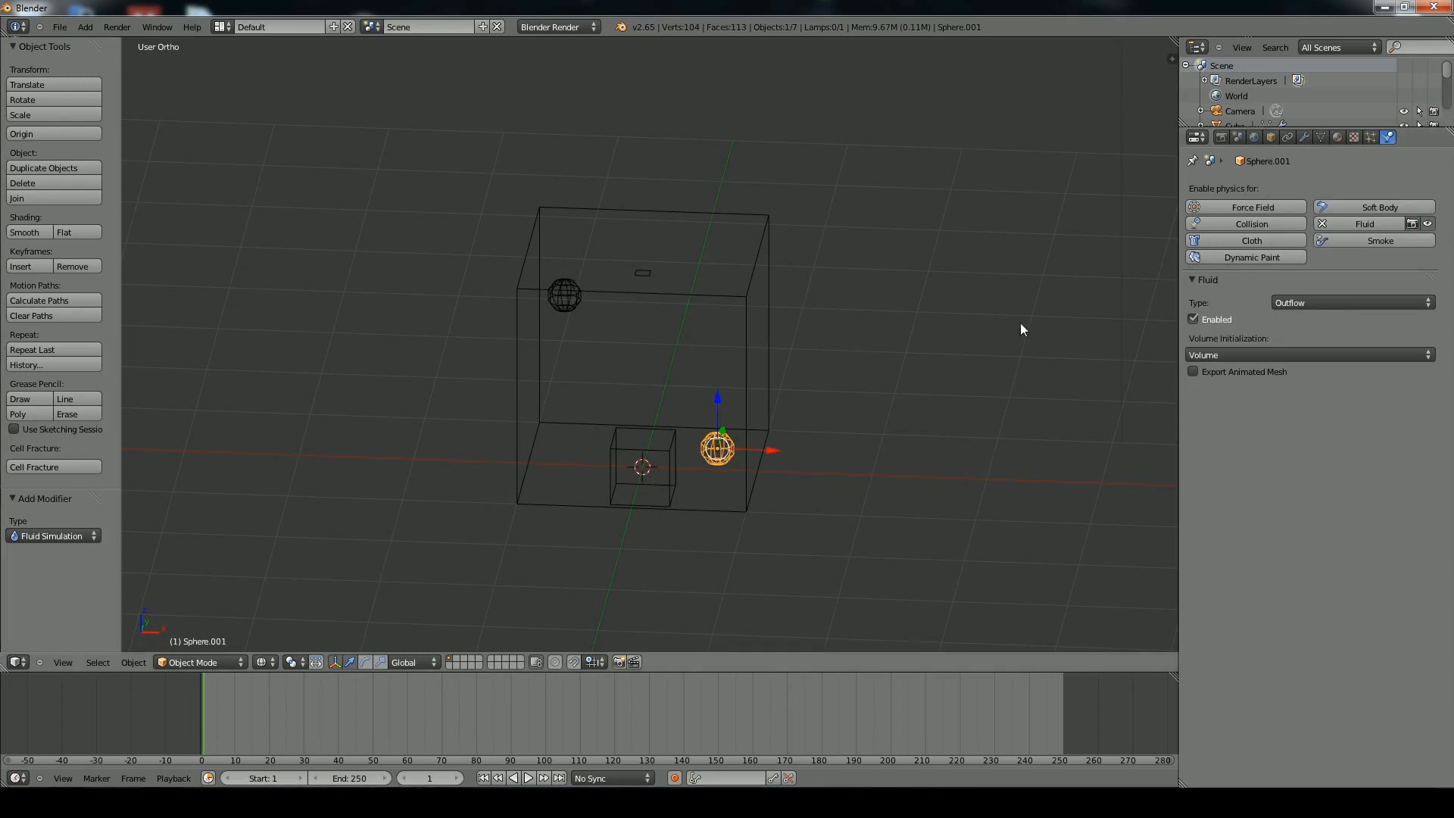
Switch the viewport to solid shading and set the domain cube's fluid viewport display to Final
{"action": "mouse_move", "coordinate": [1020, 323]}
{"action": "middle_mouse_down"}
{"action": "mouse_move", "coordinate": [810, 346]}
{"action": "mouse_move", "coordinate": [863, 432]}
{"action": "middle_mouse_up"}
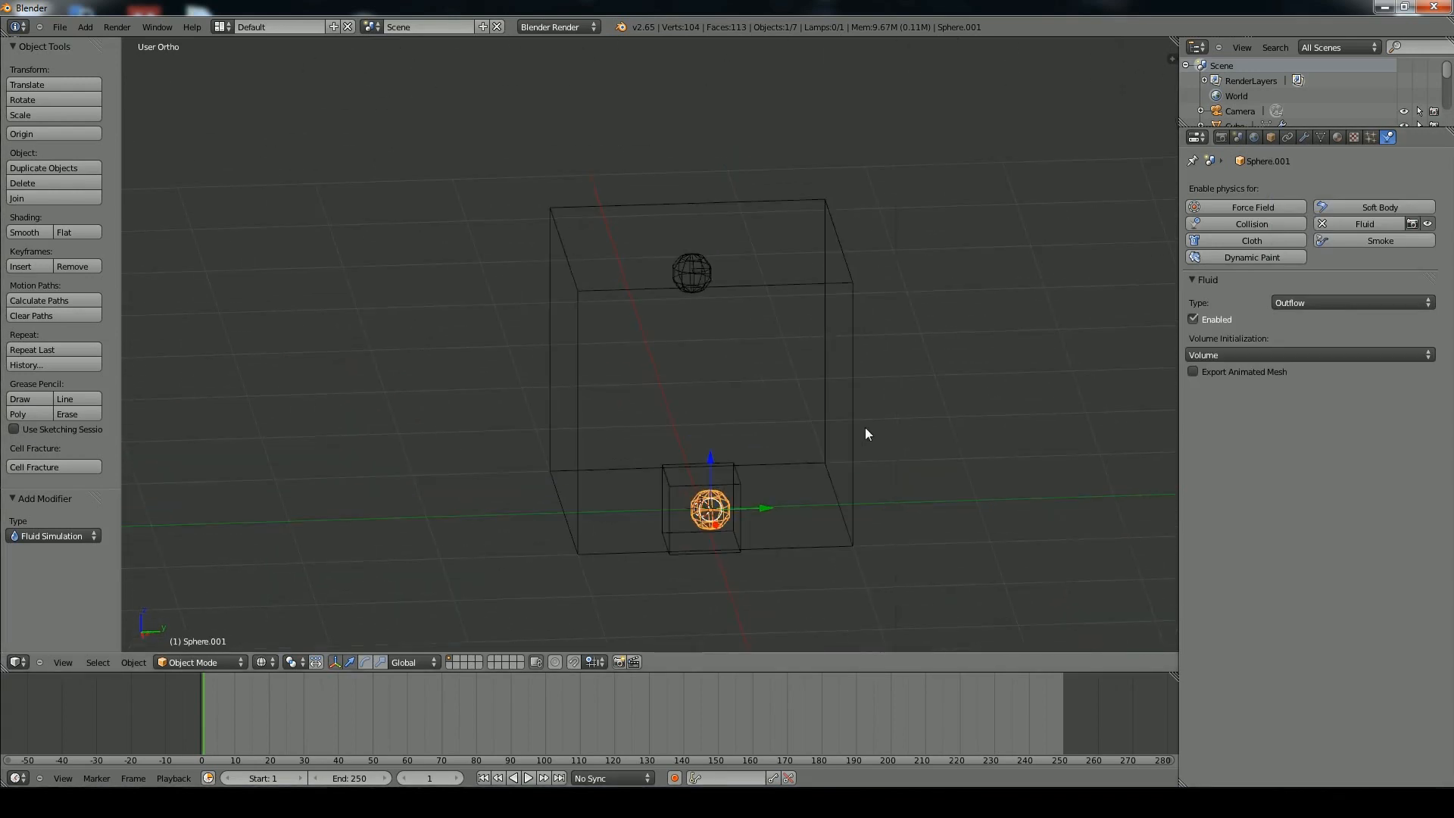
{"action": "key", "text": "z"}
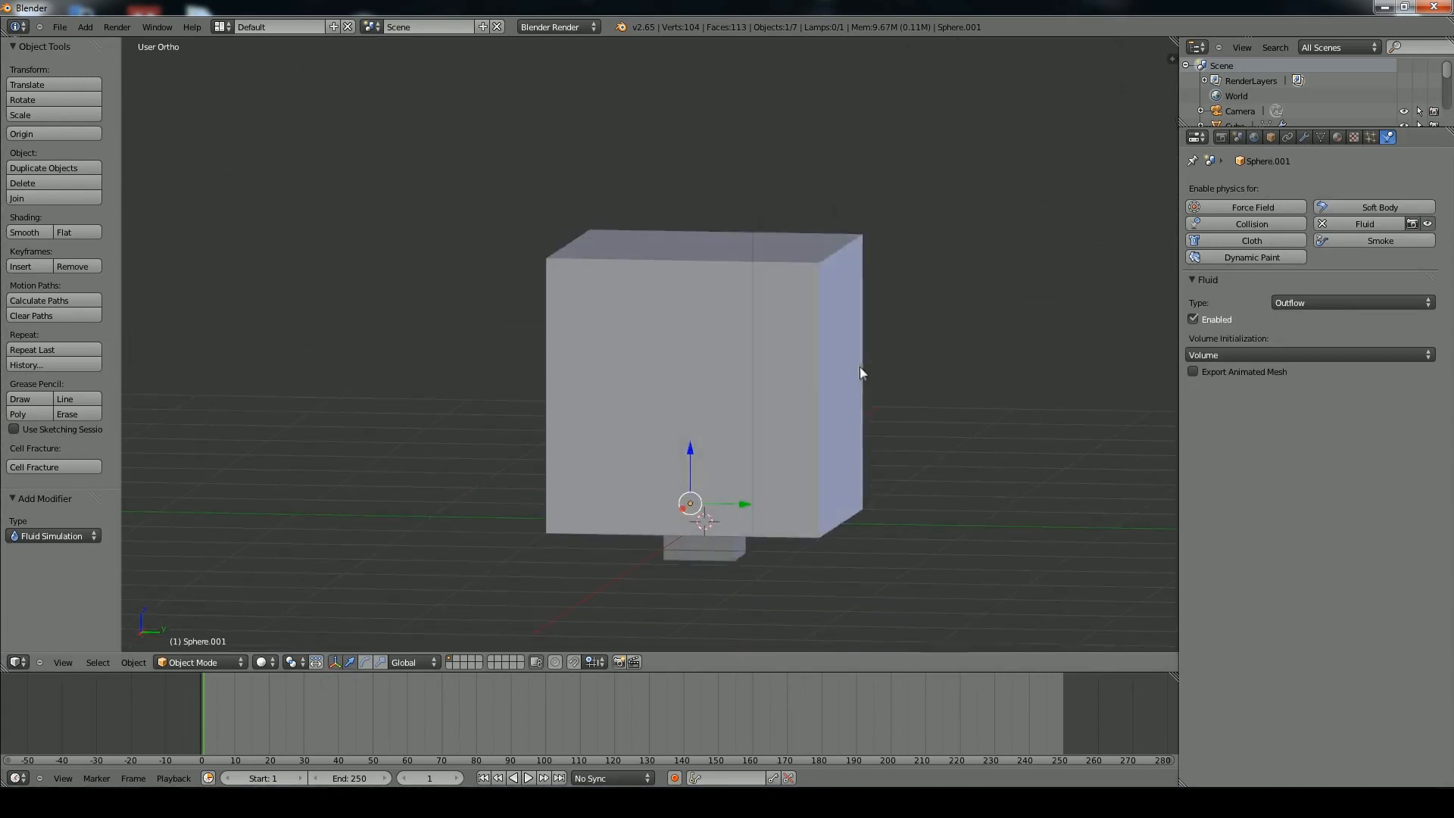
{"action": "right_click", "coordinate": [803, 361]}
{"action": "scroll", "coordinate": [715, 352], "scroll_direction": "up", "scroll_amount": 1}
{"action": "middle_click_drag", "start_coordinate": [782, 334], "coordinate": [732, 349], "text": "shift"}
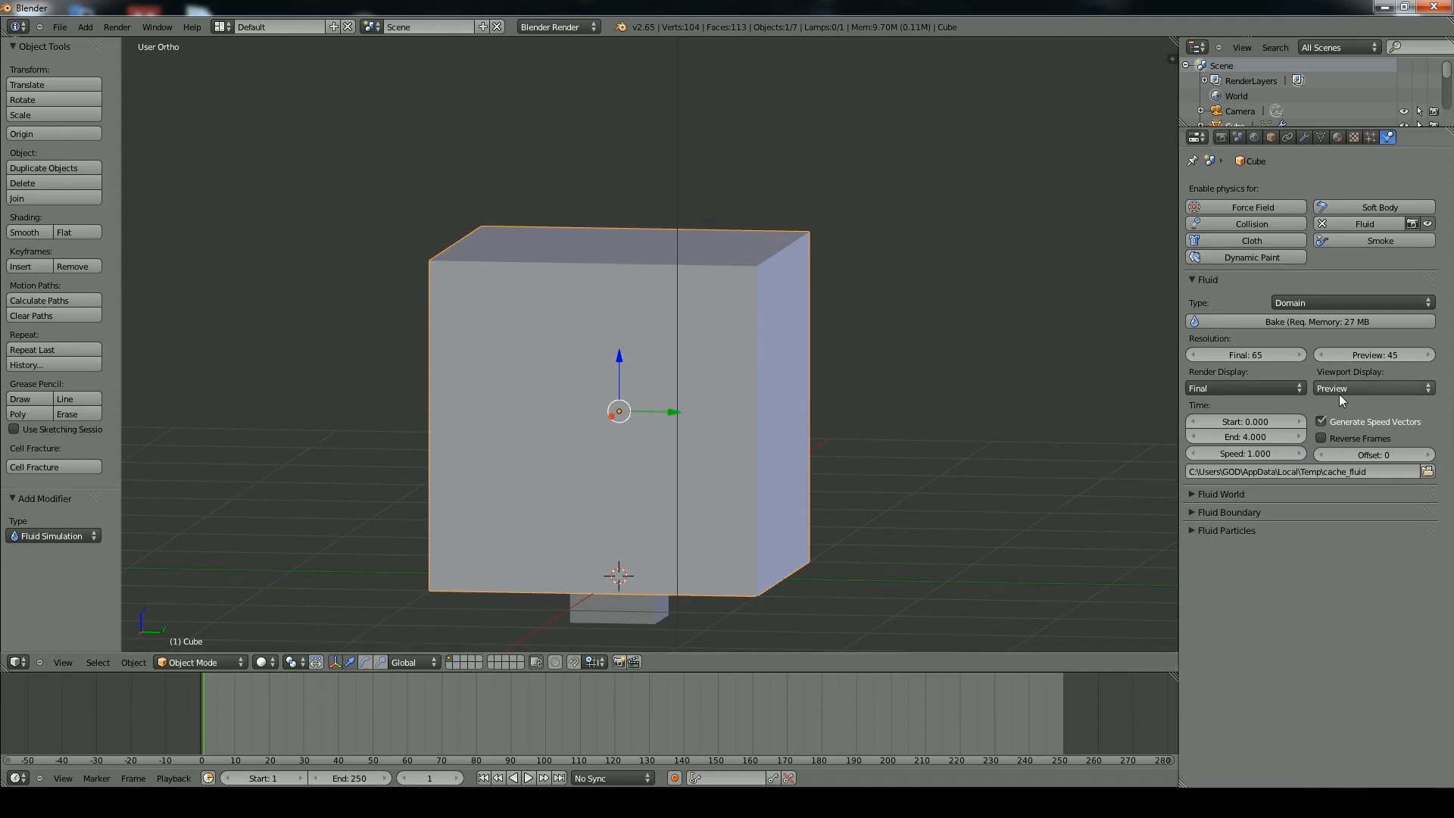
{"action": "left_click", "coordinate": [1361, 384]}
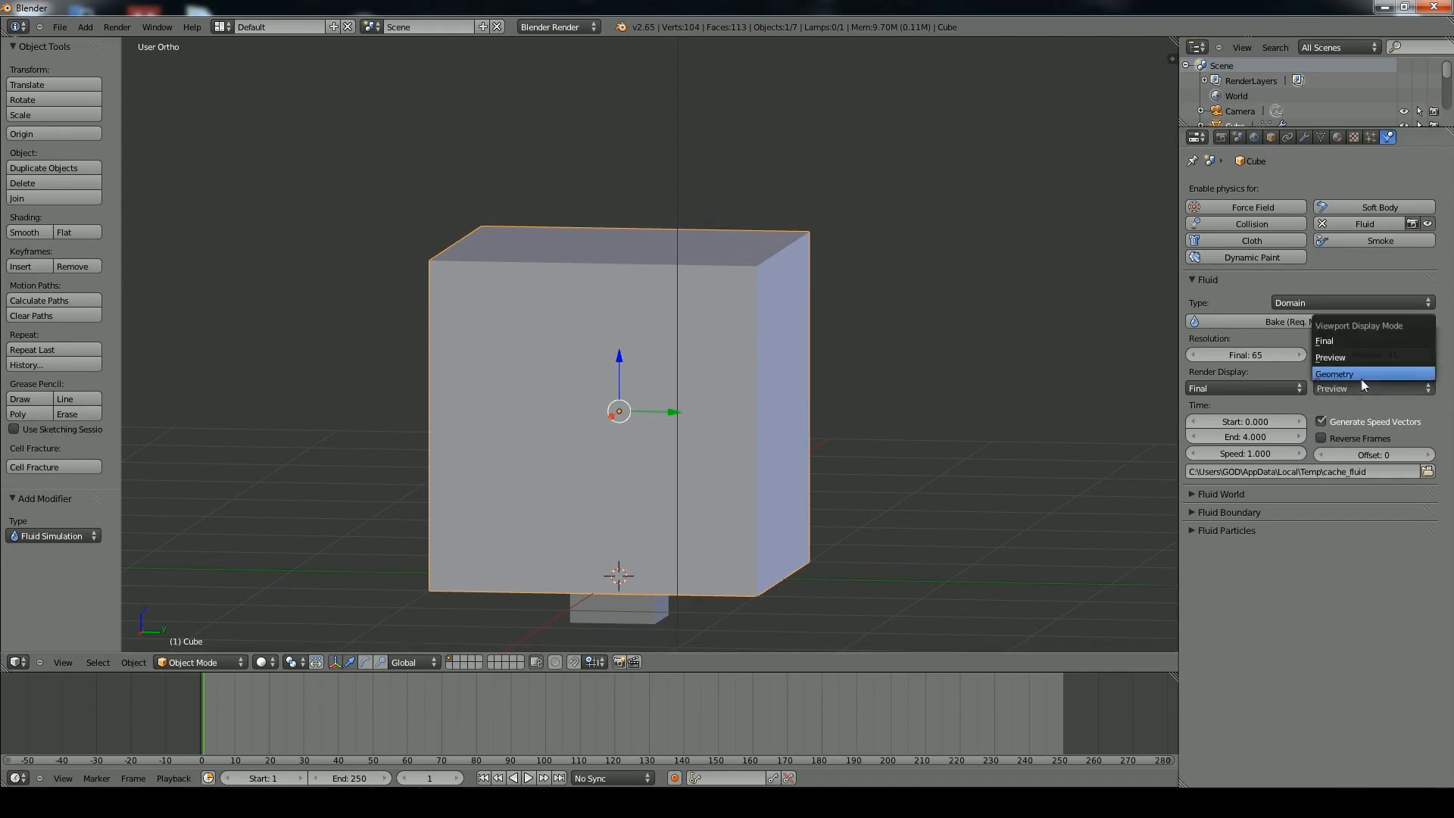
{"action": "left_click", "coordinate": [1342, 343]}
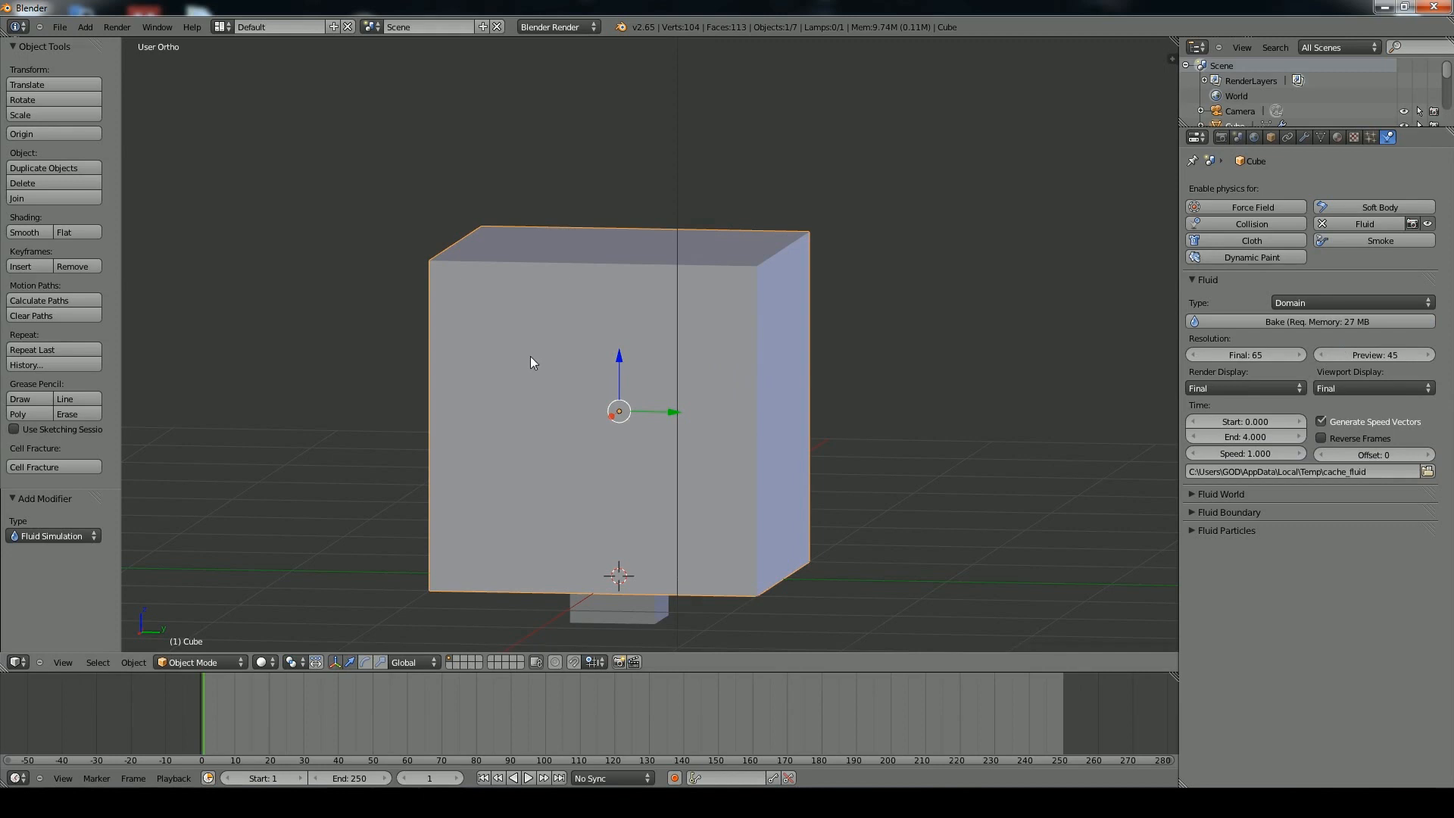
Bake the domain cube's fluid simulation with the timeline ending at frame 250
{"action": "middle_click_drag", "start_coordinate": [823, 310], "coordinate": [829, 371]}
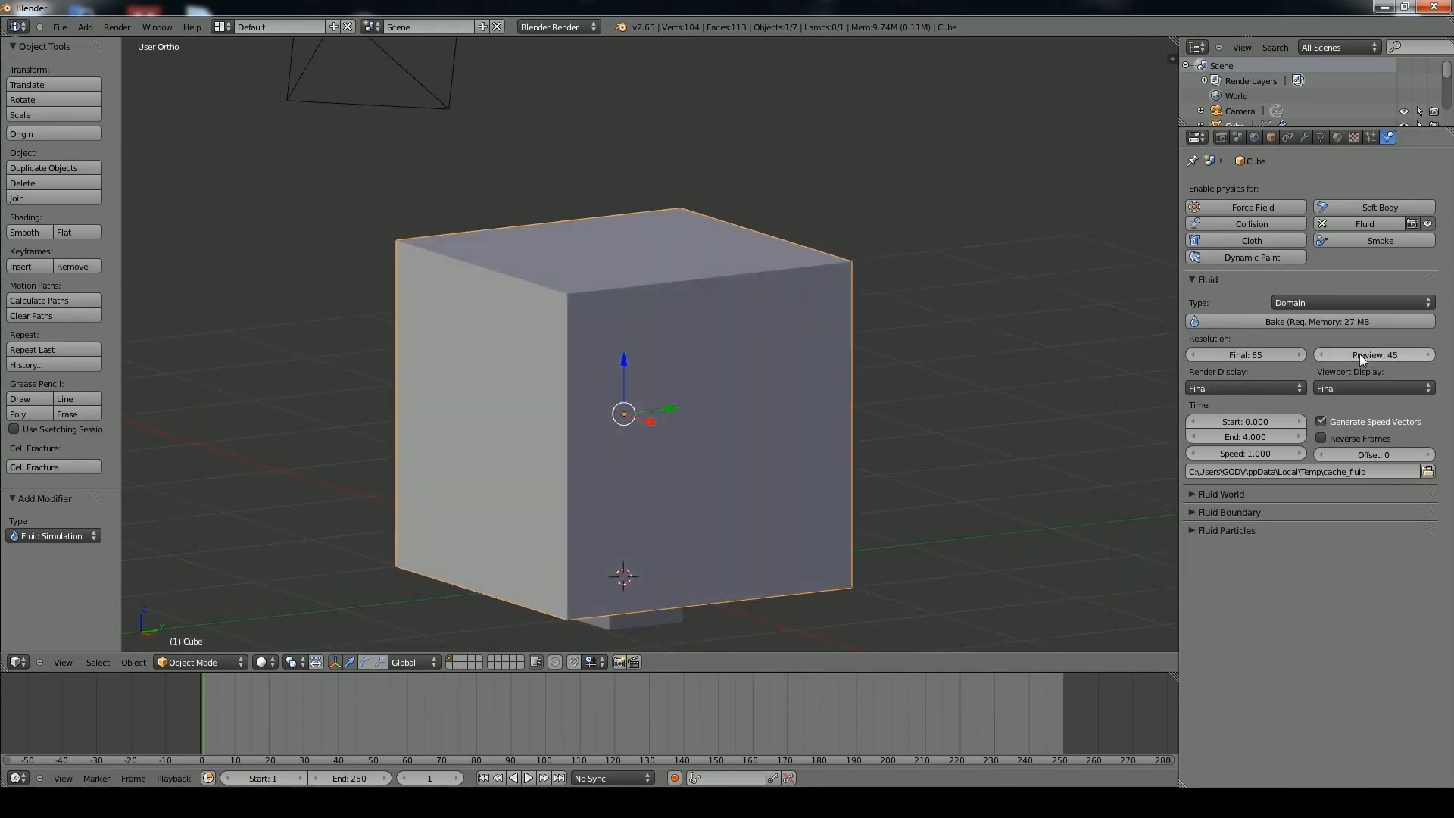
{"action": "middle_click_drag", "start_coordinate": [947, 331], "coordinate": [863, 373]}
{"action": "middle_click_drag", "start_coordinate": [815, 425], "coordinate": [755, 388]}
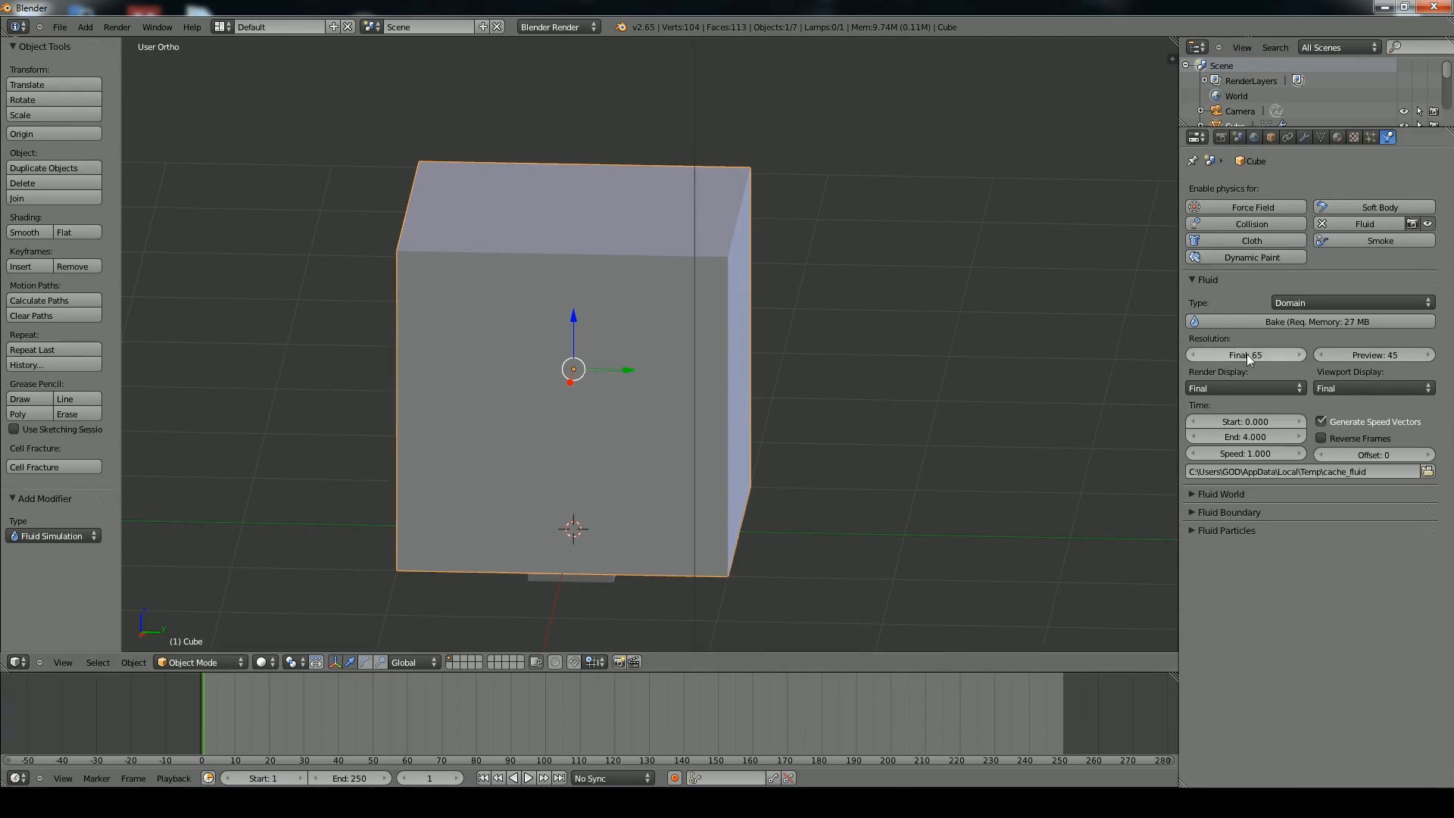
{"action": "left_click", "coordinate": [1299, 321]}
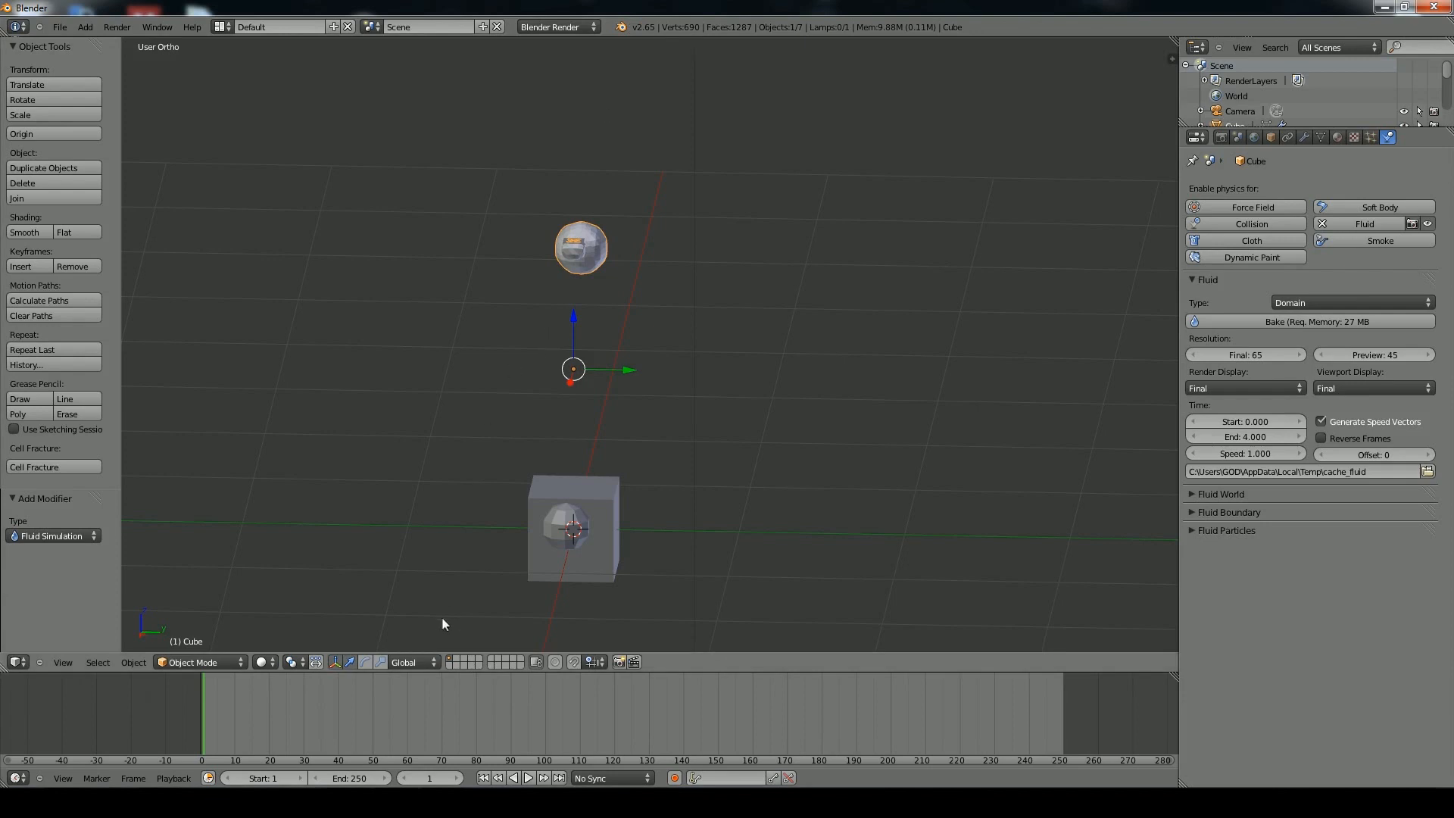
Set the timeline's end frame to 100 and bake the domain's fluid simulation again
{"action": "left_click", "coordinate": [361, 781]}
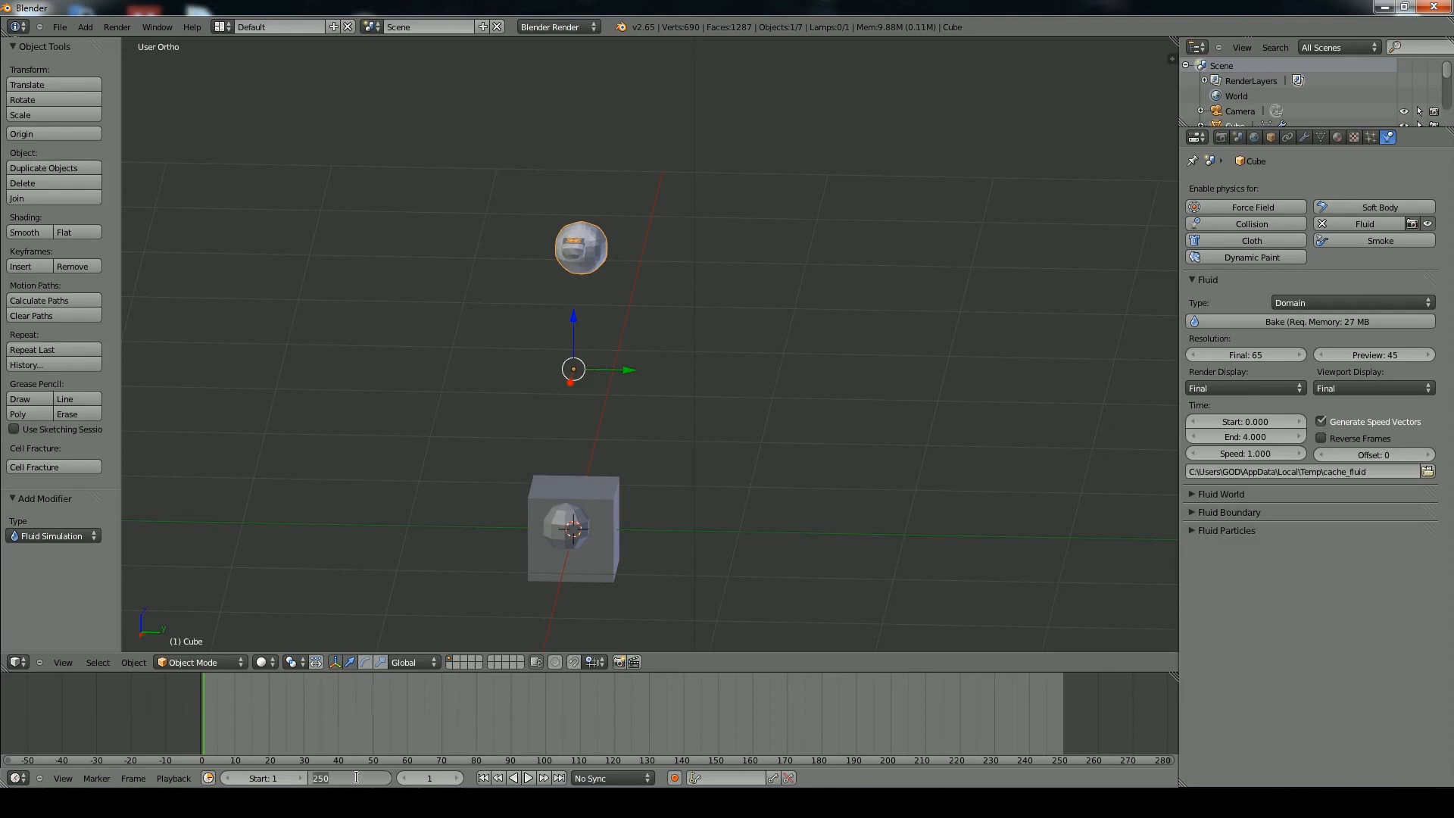
{"action": "type", "text": "100"}
{"action": "key", "text": "Return"}
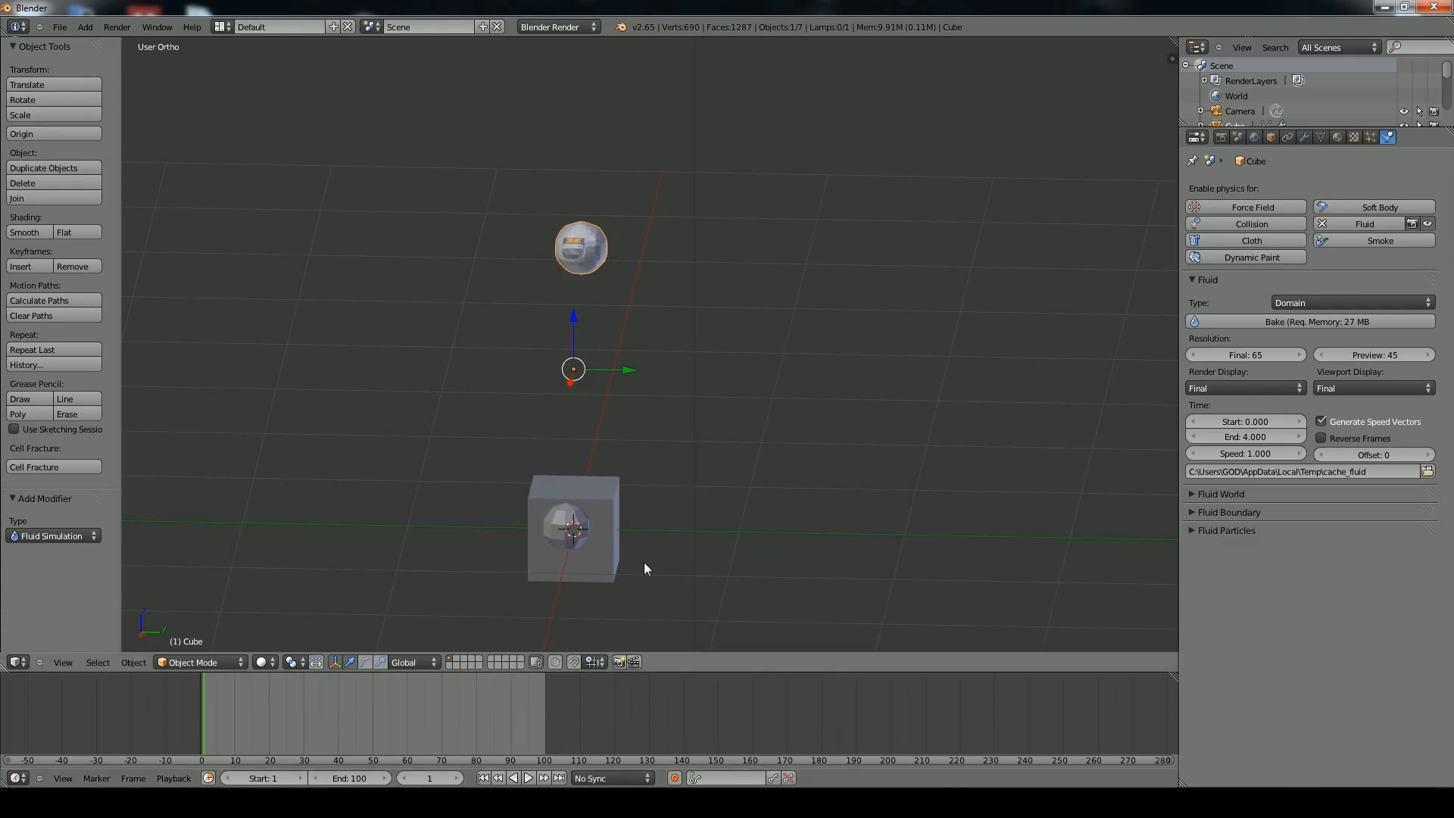
{"action": "left_click", "coordinate": [1270, 324]}
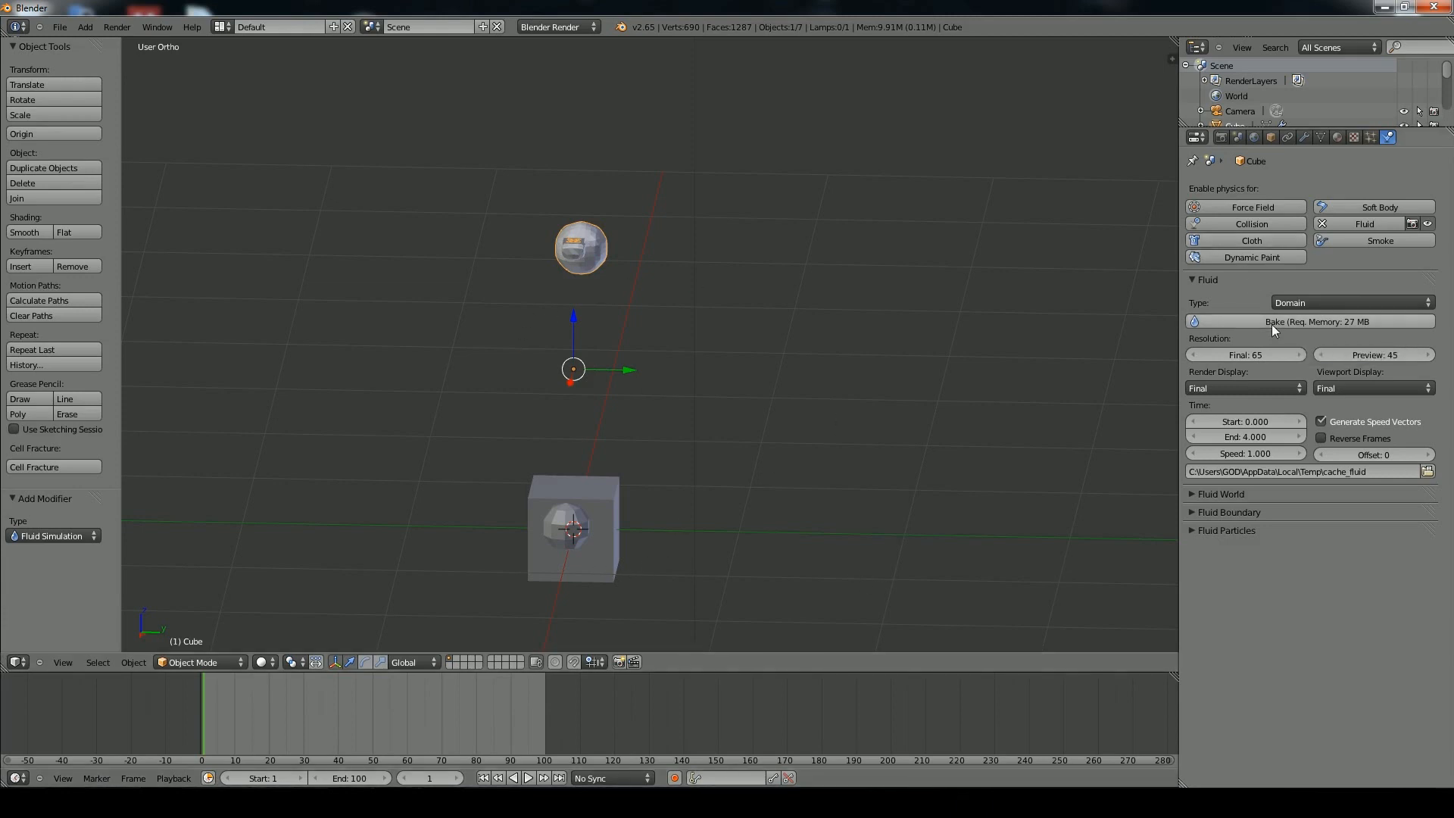
Scrub through the baked frames up to about frame 26 to examine the falling sphere of fluid and the inflow hitting the obstacle
{"action": "left_click_drag", "start_coordinate": [207, 718], "coordinate": [214, 718]}
{"action": "middle_click_drag", "start_coordinate": [650, 521], "coordinate": [527, 541]}
{"action": "scroll", "coordinate": [718, 494], "scroll_direction": "up", "scroll_amount": 1}
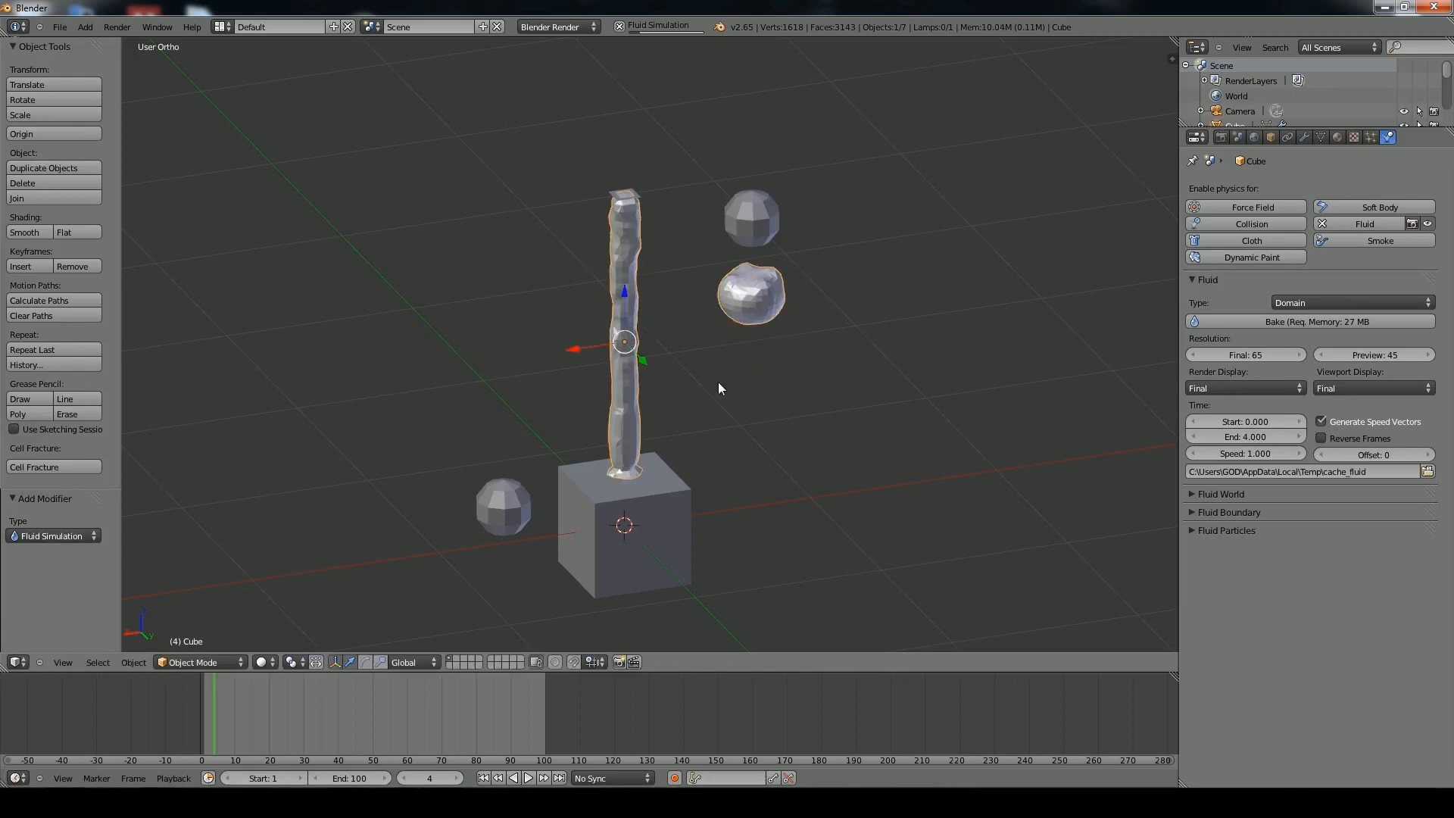
{"action": "left_click", "coordinate": [229, 700]}
{"action": "left_click_drag", "start_coordinate": [231, 699], "coordinate": [266, 697]}
{"action": "key", "text": "Right"}
{"action": "key", "text": "Right"}
{"action": "key", "text": "Right"}
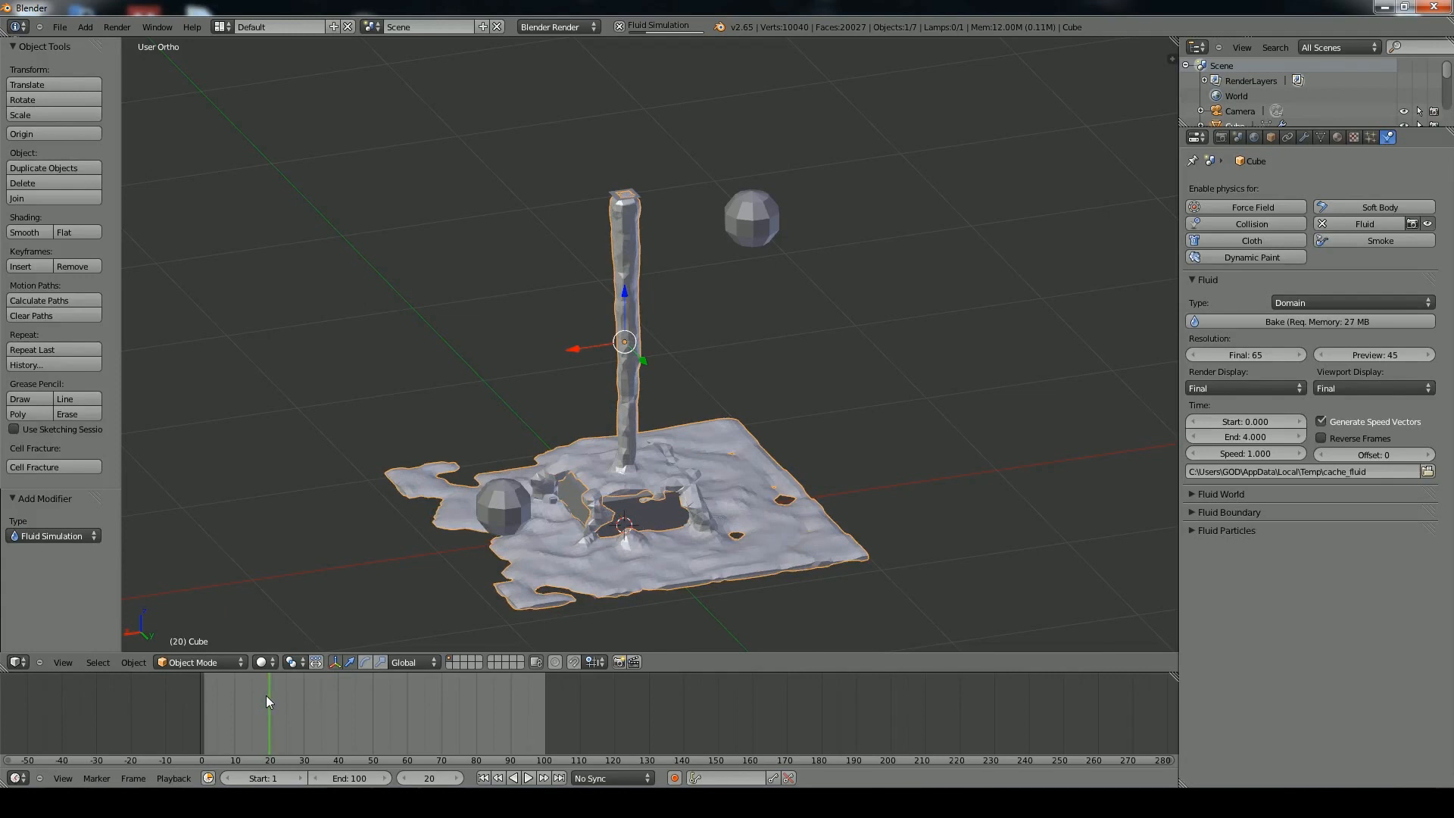
{"action": "key", "text": "Right"}
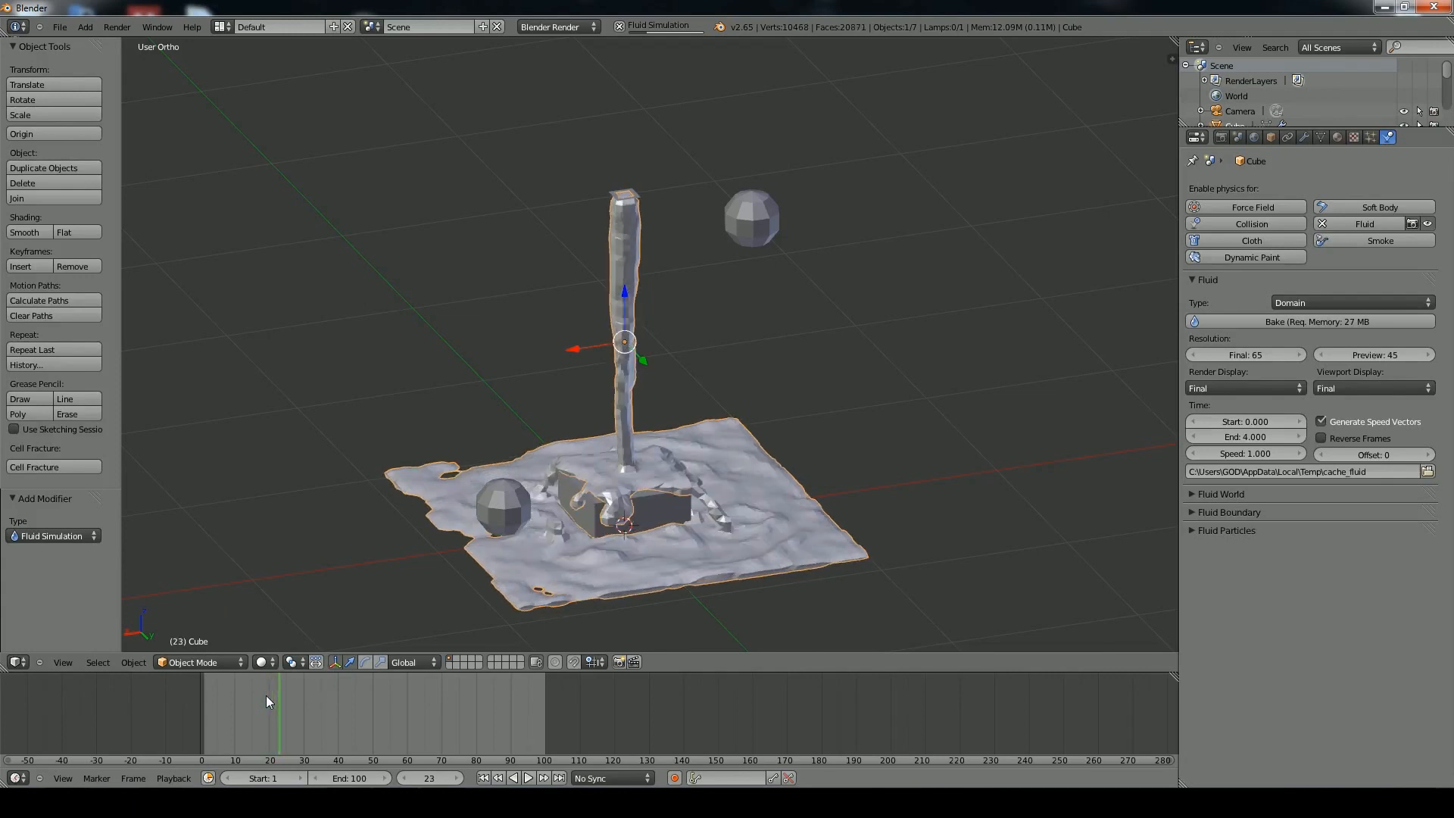
{"action": "key", "text": "Right"}
{"action": "key", "text": "Right"}
{"action": "key", "text": "Right"}
{"action": "key", "text": "Right"}
{"action": "key", "text": "Right"}
{"action": "key", "text": "Left"}
{"action": "key", "text": "Left"}
Advance to frame 41 and examine up close how the fluid behaves around the obstacle cube and the outflow sphere
{"action": "middle_click_drag", "start_coordinate": [662, 518], "coordinate": [529, 556]}
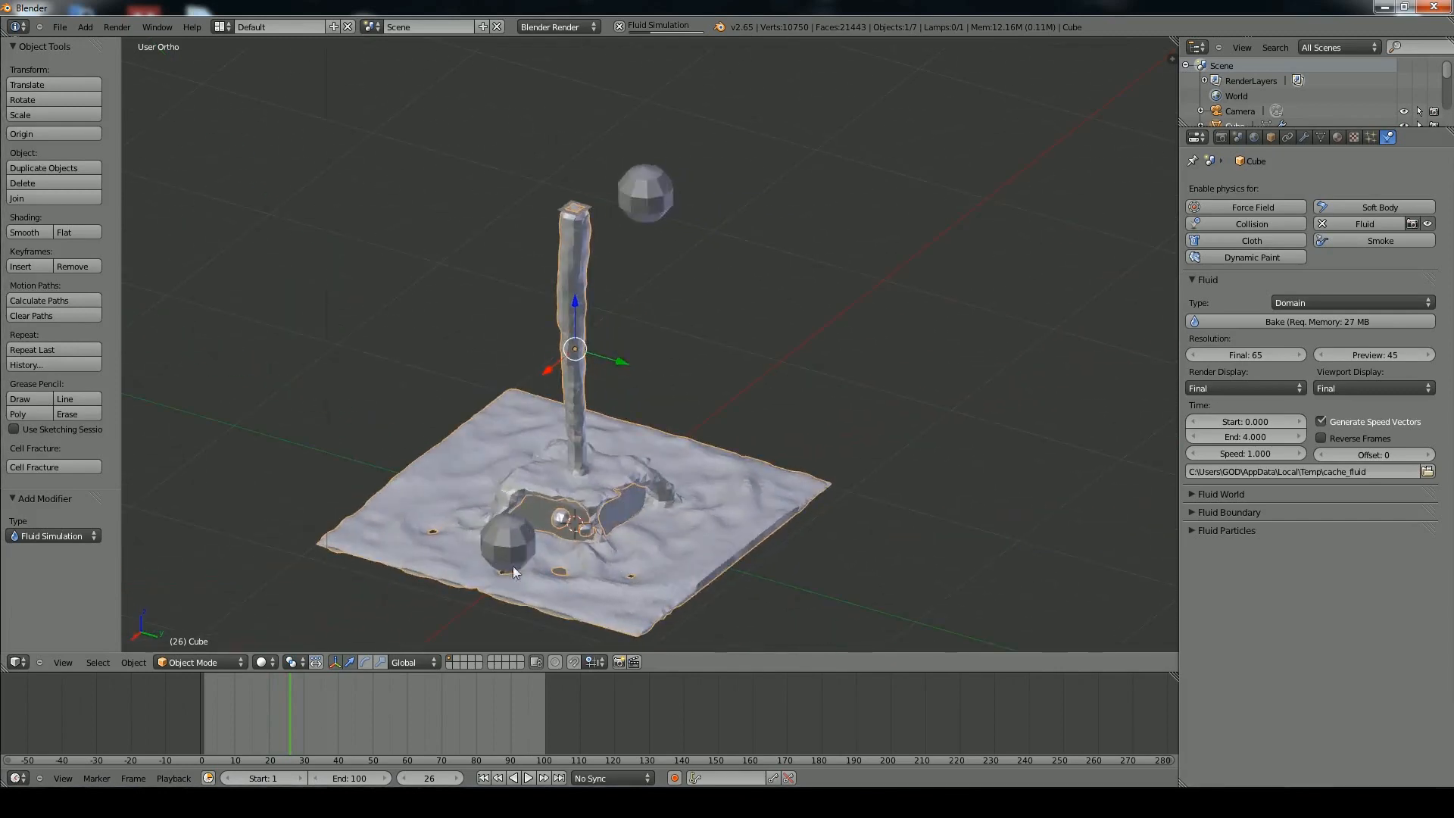
{"action": "key", "text": "Right"}
{"action": "key", "text": "Right"}
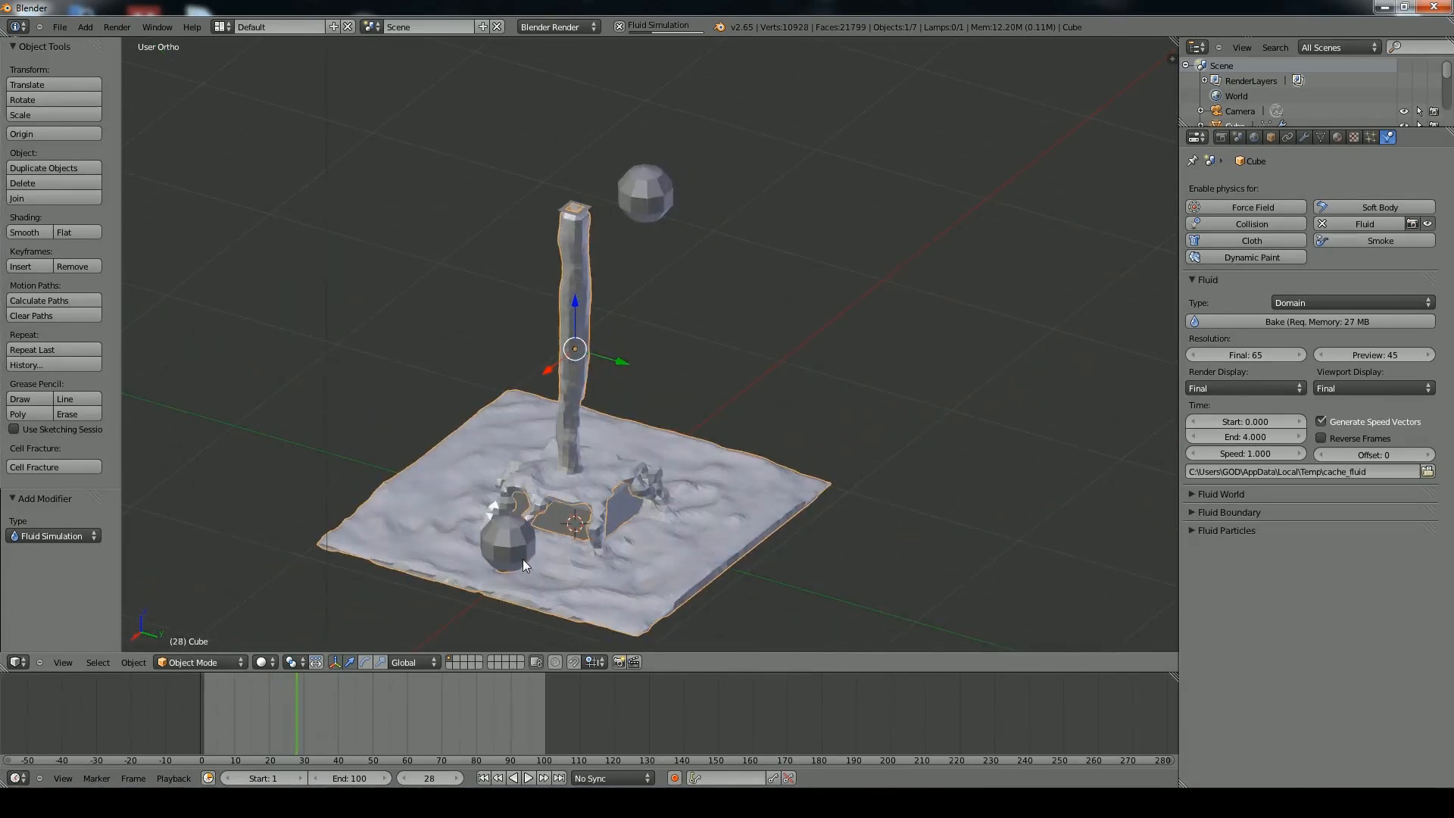
{"action": "scroll", "coordinate": [522, 559], "scroll_direction": "up", "scroll_amount": 3}
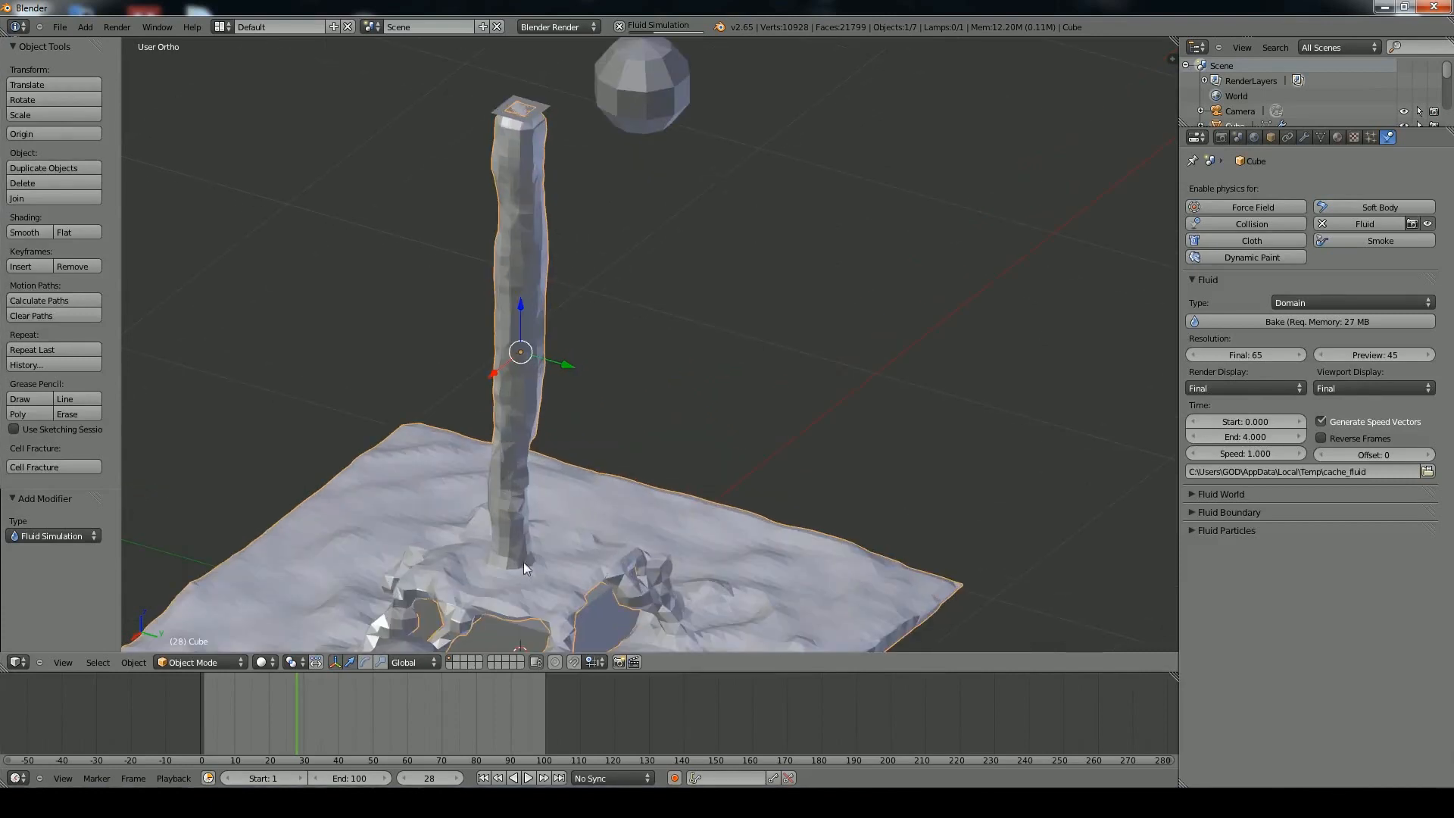
{"action": "middle_click_drag", "start_coordinate": [527, 508], "coordinate": [612, 208], "text": "shift"}
{"action": "middle_click_drag", "start_coordinate": [598, 350], "coordinate": [611, 328]}
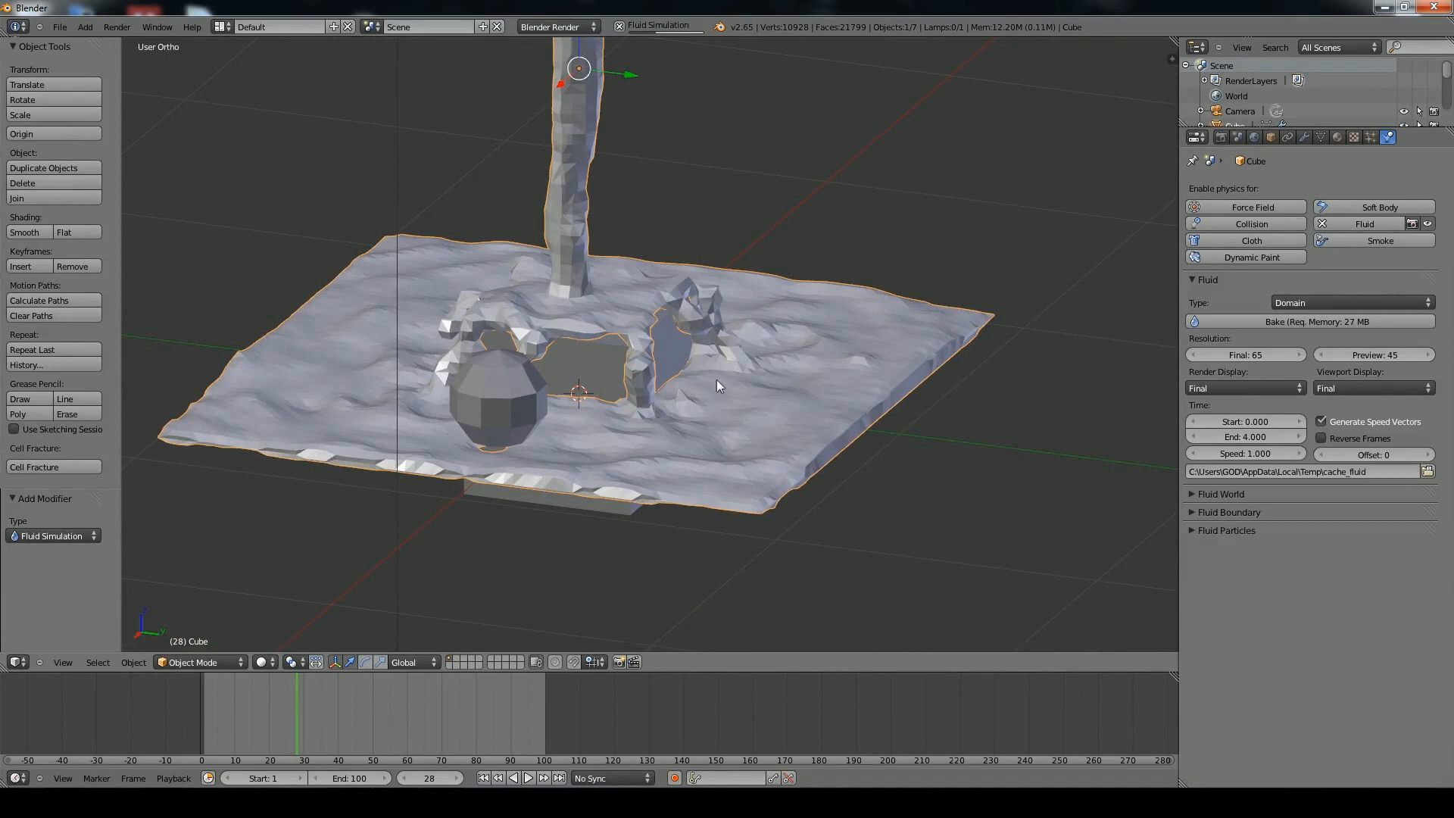
{"action": "middle_click_drag", "start_coordinate": [716, 380], "coordinate": [607, 388]}
{"action": "key", "text": "Right"}
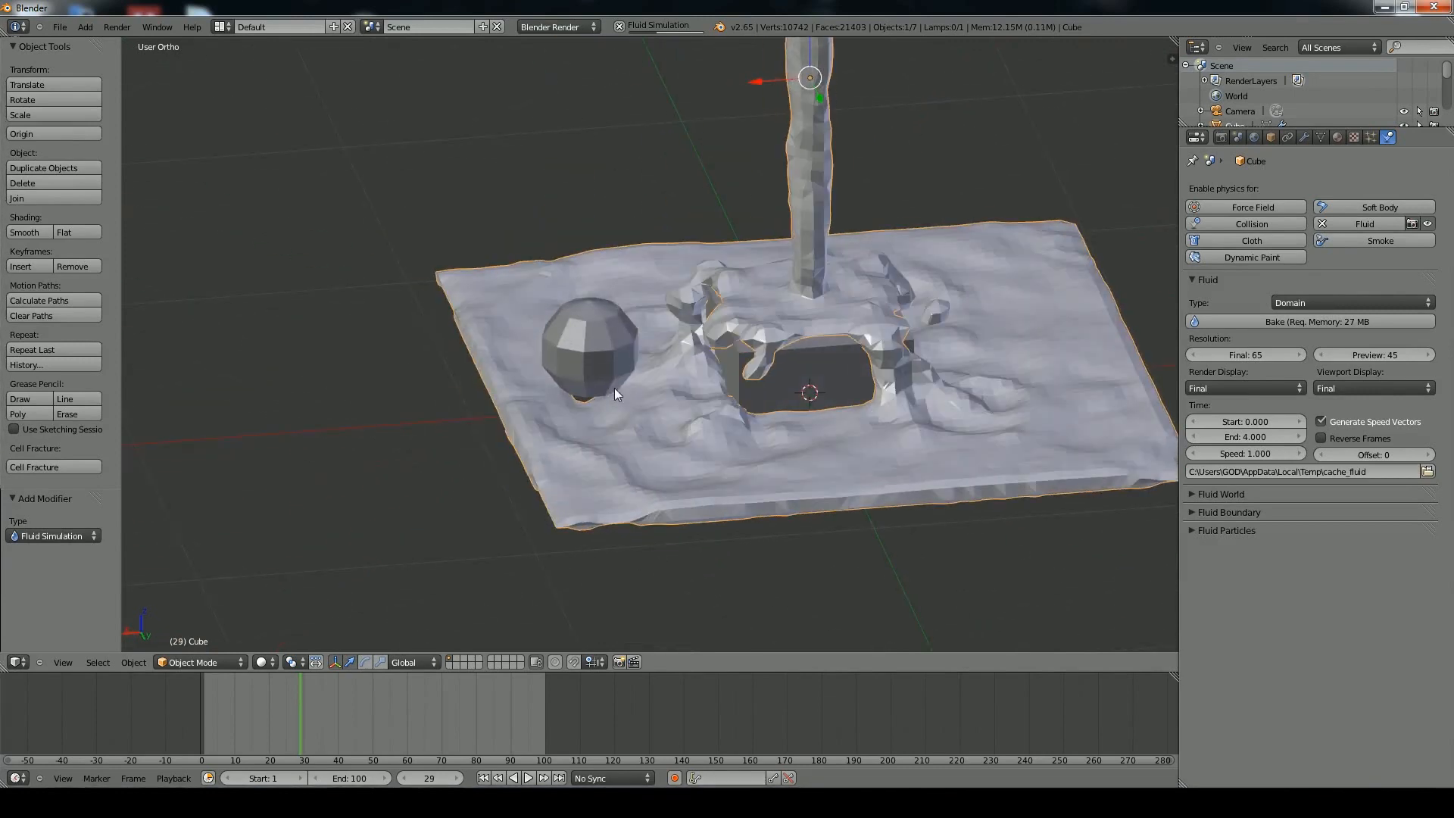
{"action": "key", "text": "Right"}
{"action": "key", "text": "Right"}
{"action": "key", "text": "Right"}
{"action": "key", "text": "Right"}
{"action": "key", "text": "Right"}
{"action": "key", "text": "Right"}
{"action": "key", "text": "Right"}
{"action": "key", "text": "Right"}
{"action": "key", "text": "Right"}
{"action": "key", "text": "Right"}
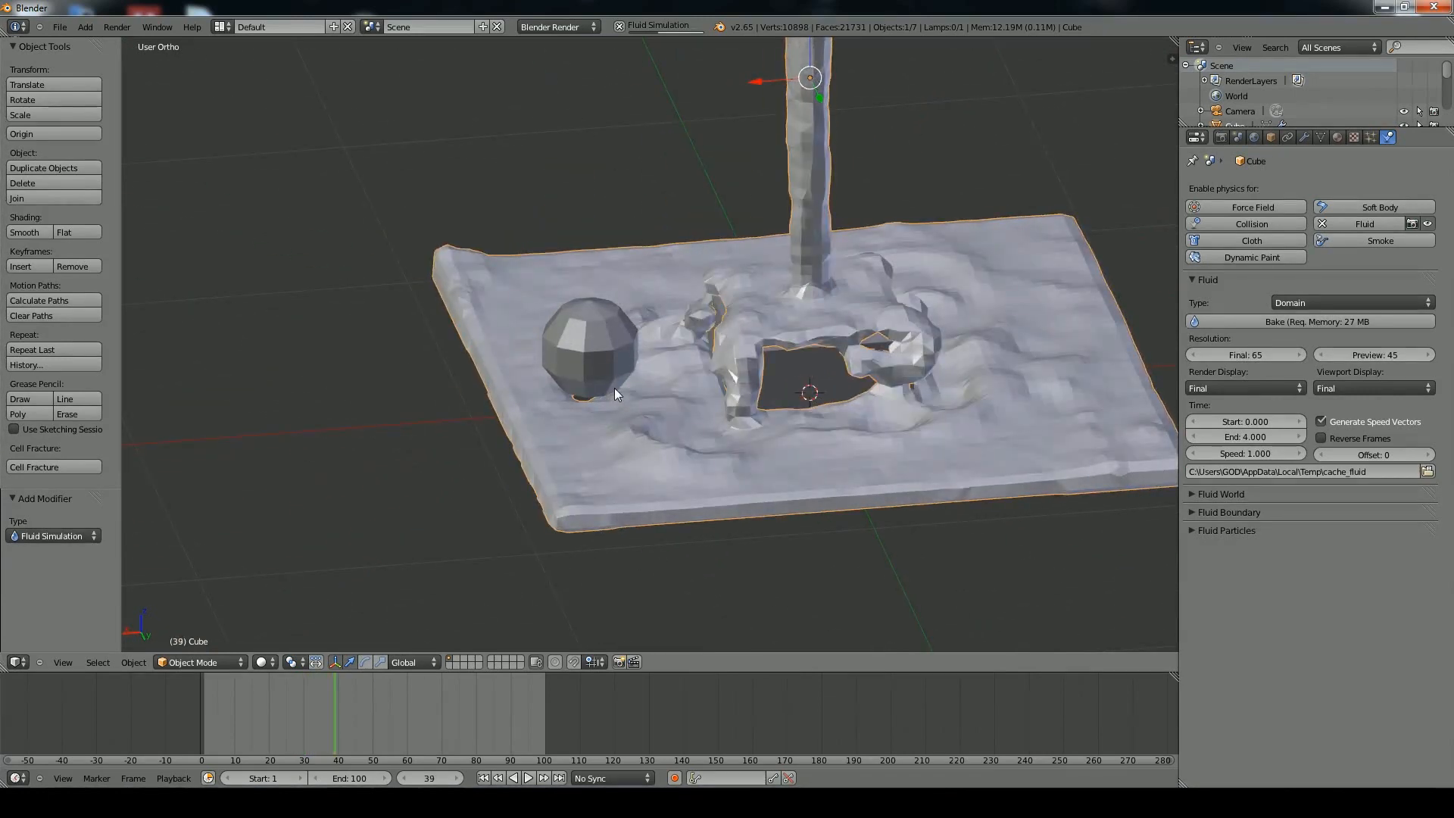
{"action": "key", "text": "Right"}
{"action": "key", "text": "Right"}
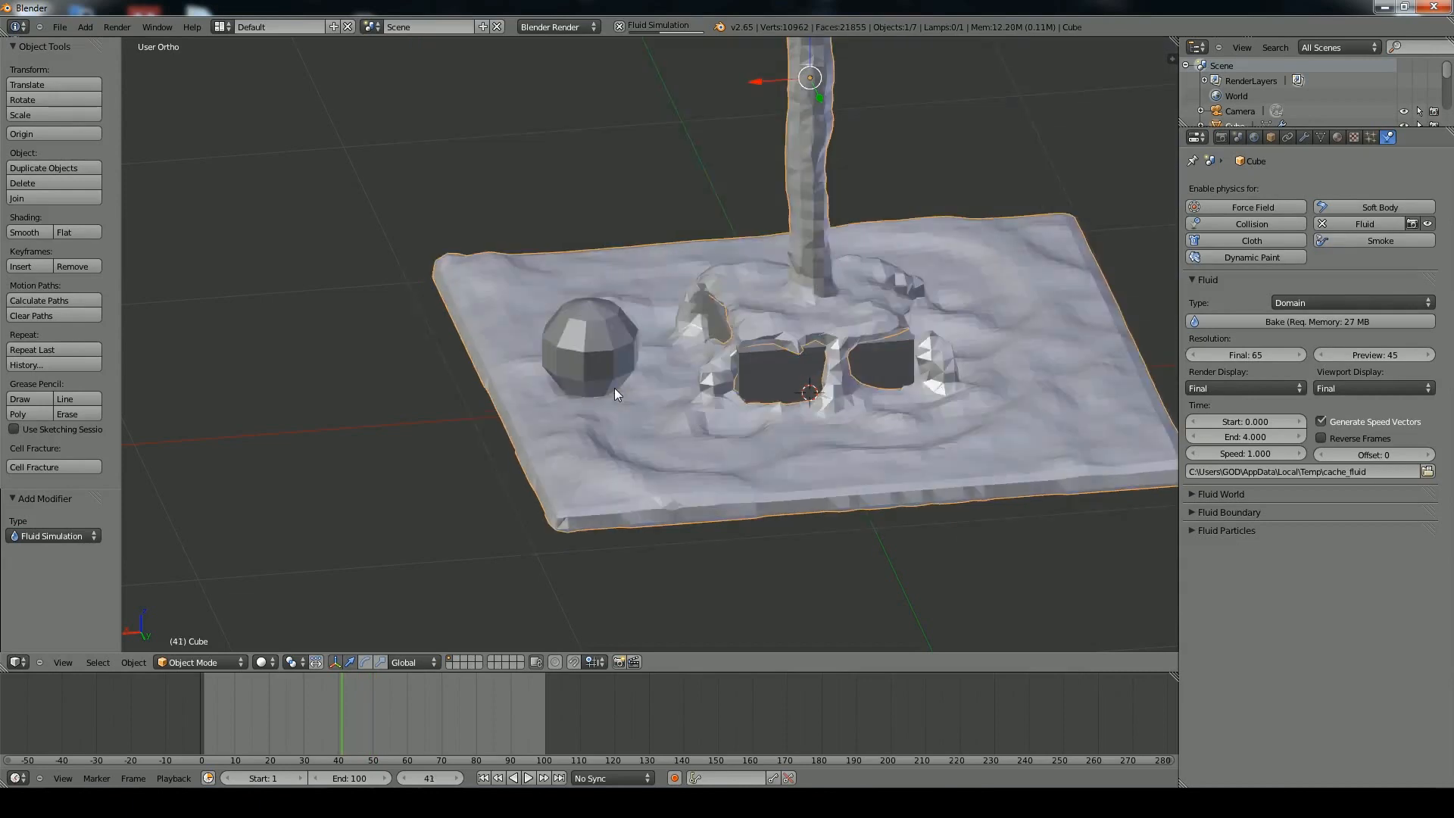
{"action": "middle_click_drag", "start_coordinate": [602, 375], "coordinate": [467, 453]}
{"action": "middle_click_drag", "start_coordinate": [799, 387], "coordinate": [603, 378]}
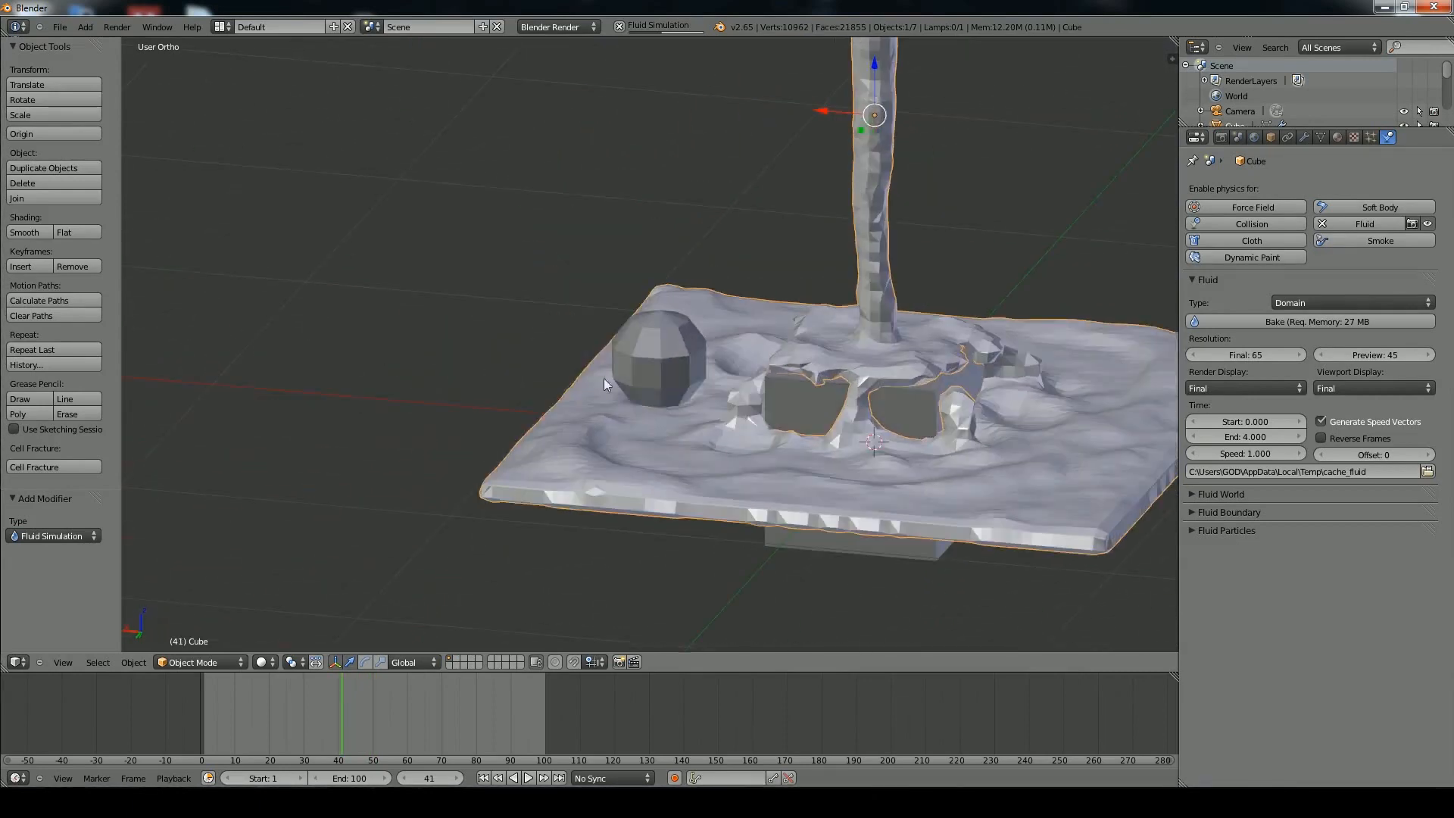
Examine the fluid at frame 41 from several angles around the obstacle cube, outflow sphere and inflow stream
{"action": "middle_click_drag", "start_coordinate": [1029, 354], "coordinate": [848, 322], "text": "shift"}
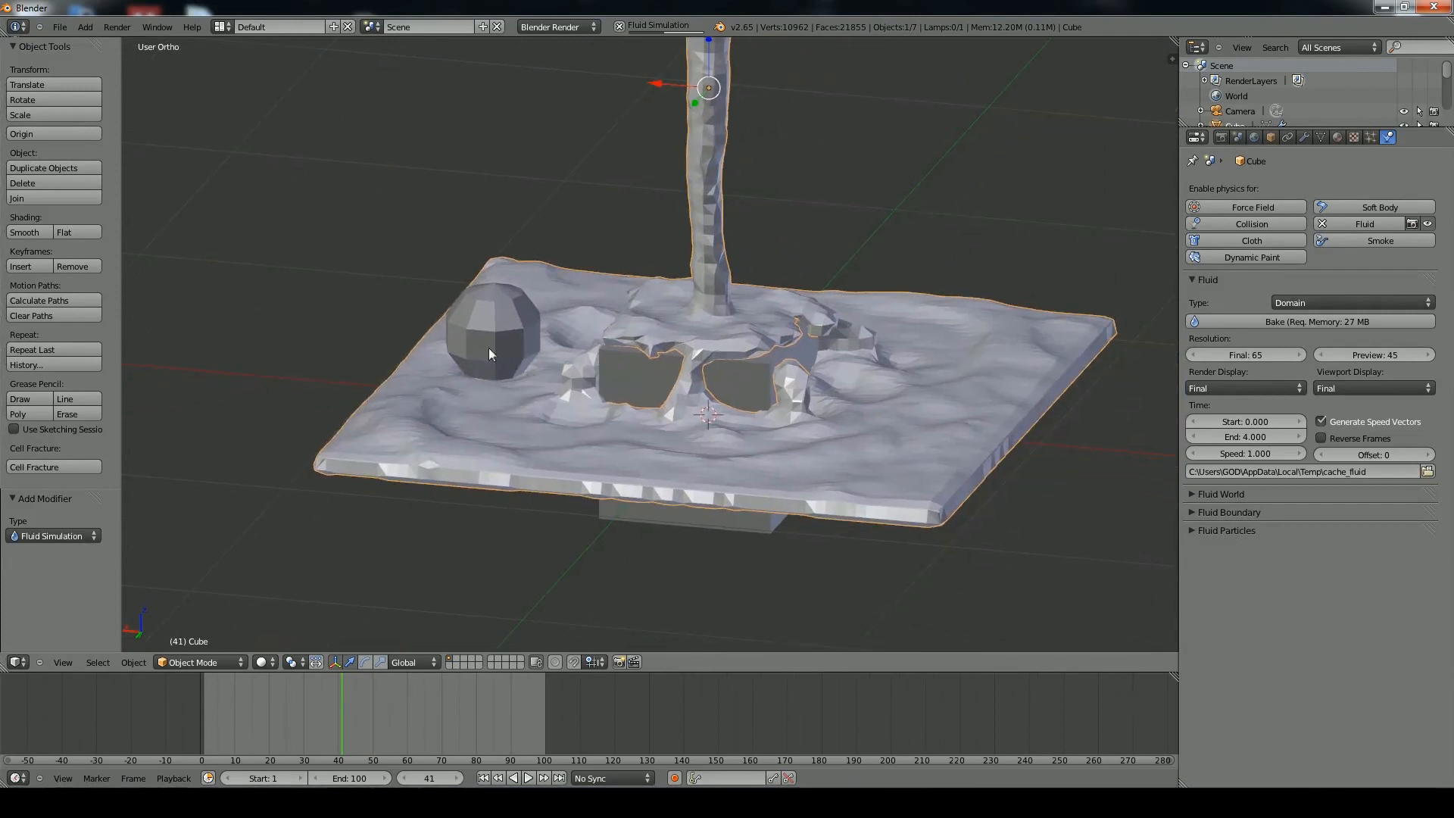
{"action": "middle_click_drag", "start_coordinate": [693, 384], "coordinate": [613, 373]}
{"action": "scroll", "coordinate": [648, 526], "scroll_direction": "down", "scroll_amount": 5}
{"action": "scroll", "coordinate": [613, 368], "scroll_direction": "up", "scroll_amount": 5}
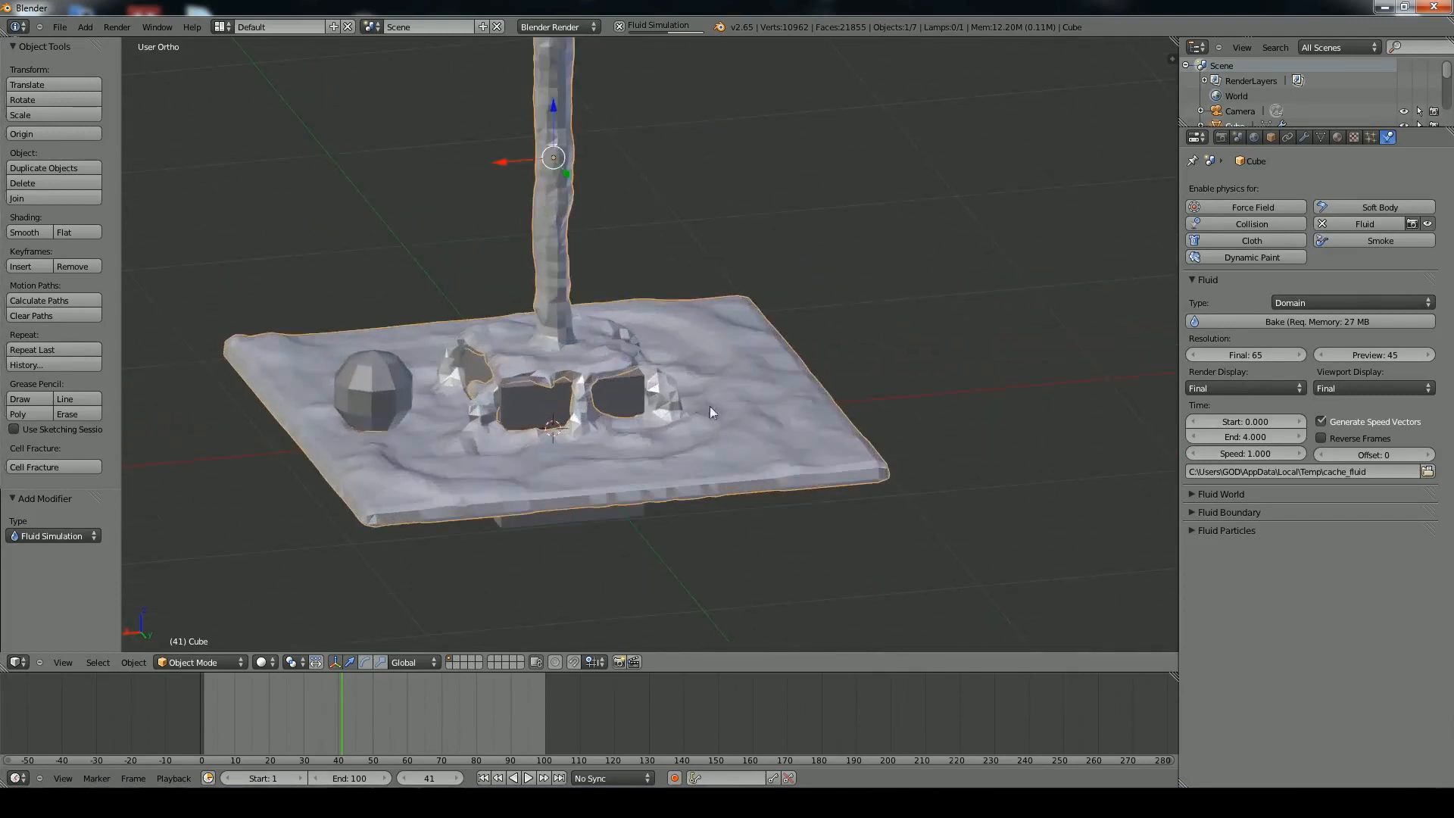
{"action": "middle_click_drag", "start_coordinate": [851, 416], "coordinate": [758, 396]}
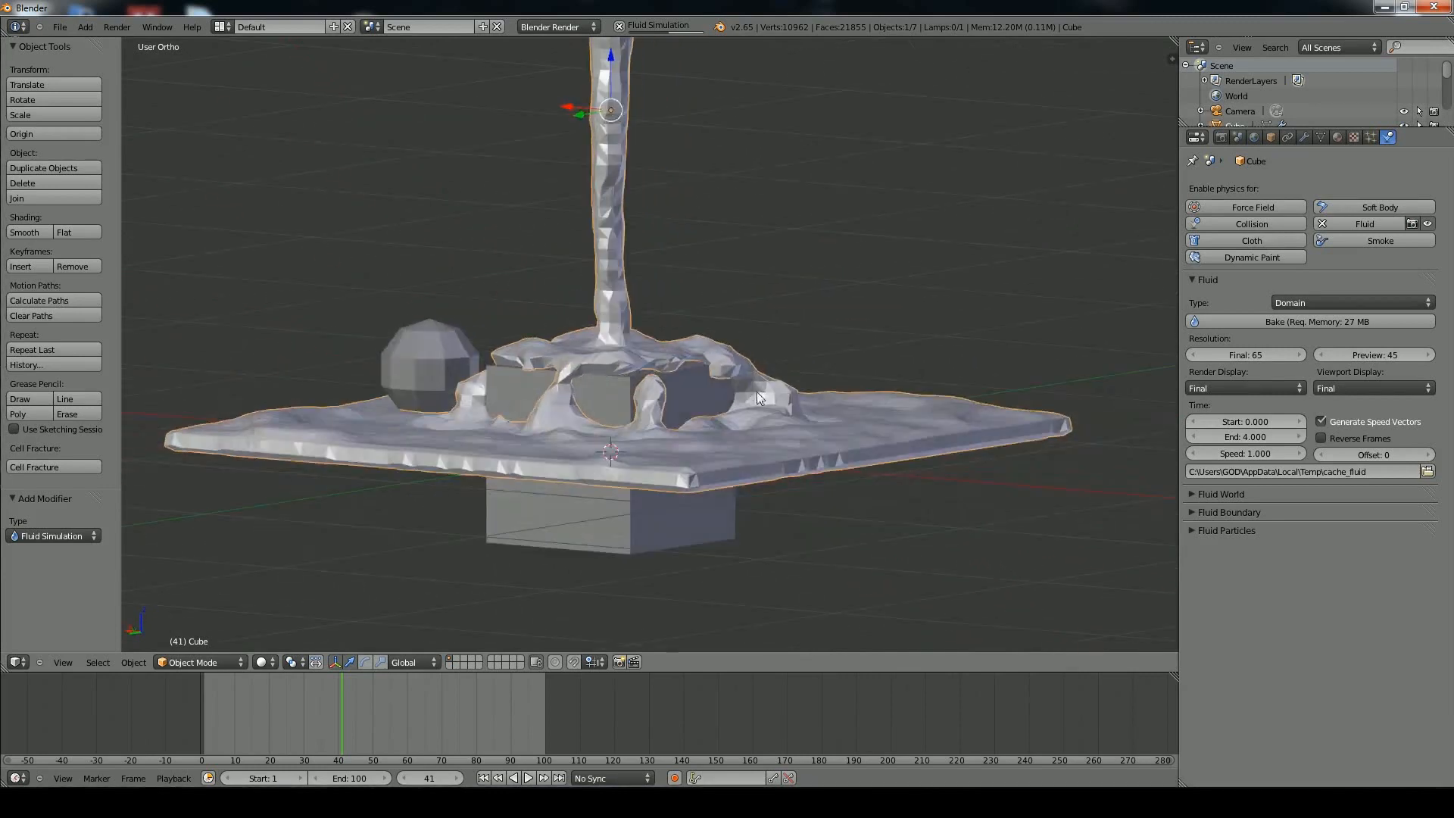
{"action": "middle_click_drag", "start_coordinate": [598, 374], "coordinate": [544, 375]}
{"action": "middle_click_drag", "start_coordinate": [645, 377], "coordinate": [674, 329]}
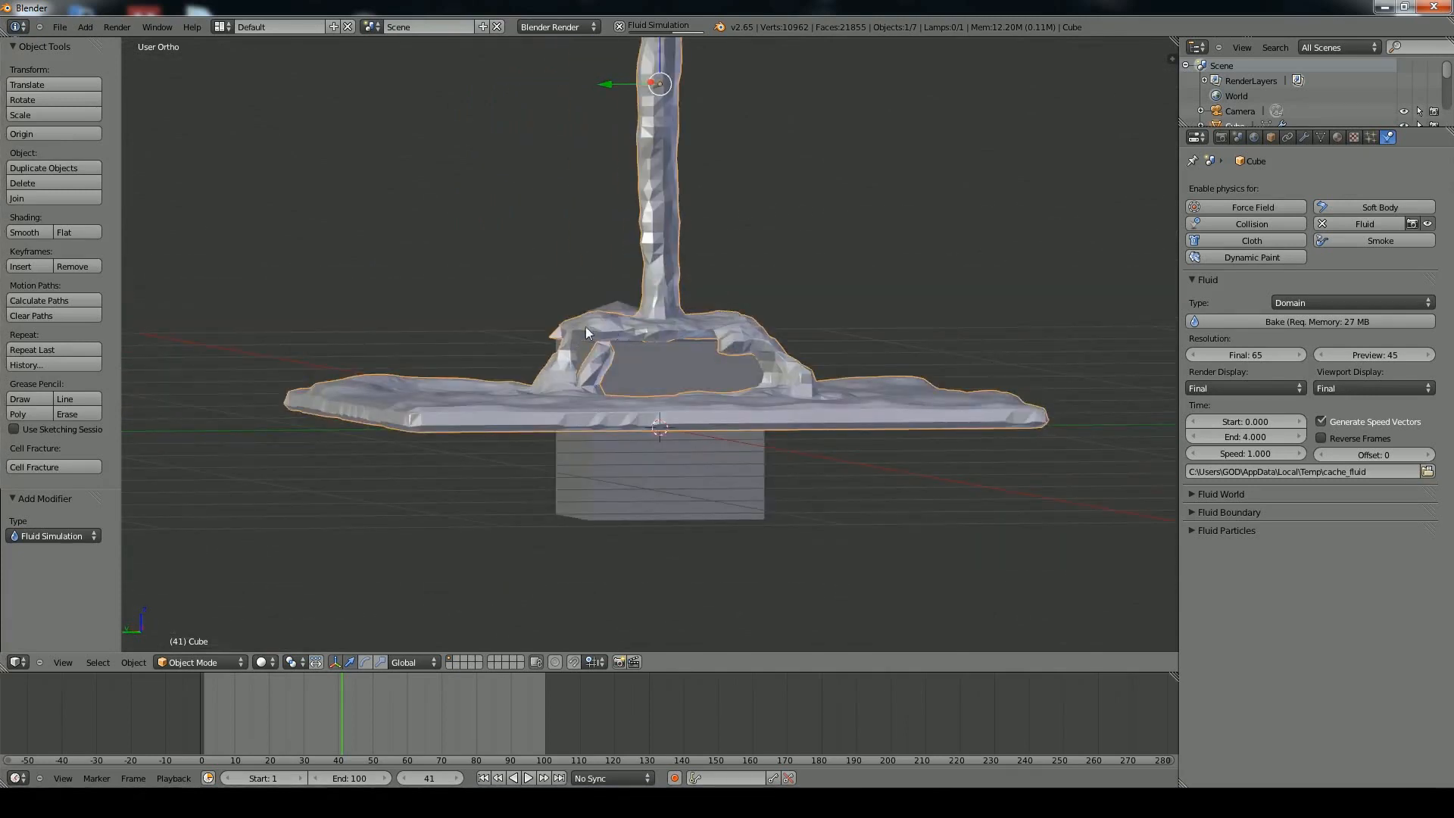
{"action": "middle_click_drag", "start_coordinate": [502, 304], "coordinate": [606, 430]}
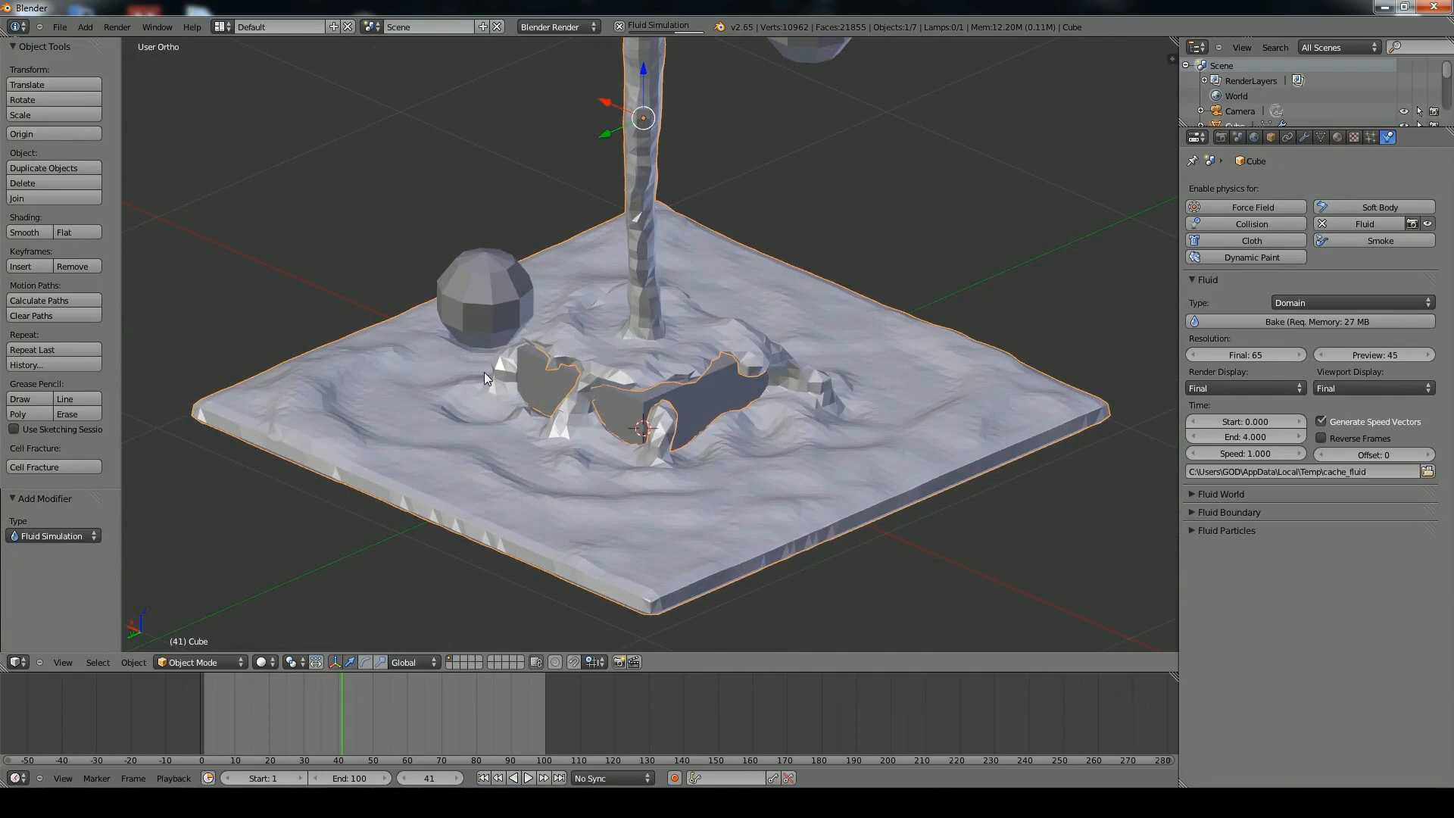
{"action": "middle_click_drag", "start_coordinate": [360, 364], "coordinate": [572, 375]}
{"action": "scroll", "coordinate": [676, 369], "scroll_direction": "down", "scroll_amount": 3}
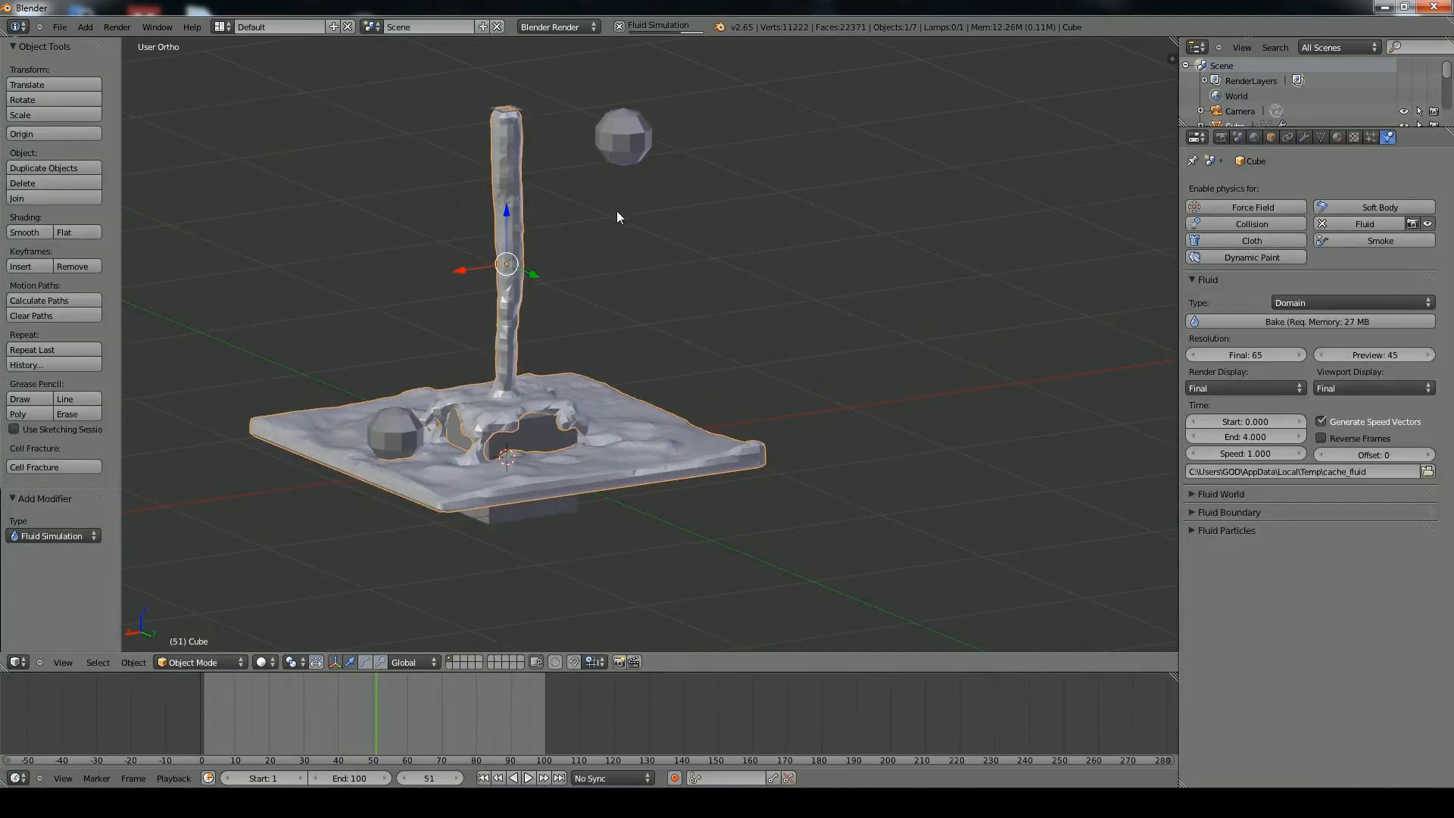
Apply smooth shading to the domain's fluid mesh
{"action": "middle_click_drag", "start_coordinate": [615, 207], "coordinate": [553, 370]}
{"action": "scroll", "coordinate": [629, 387], "scroll_direction": "up", "scroll_amount": 4}
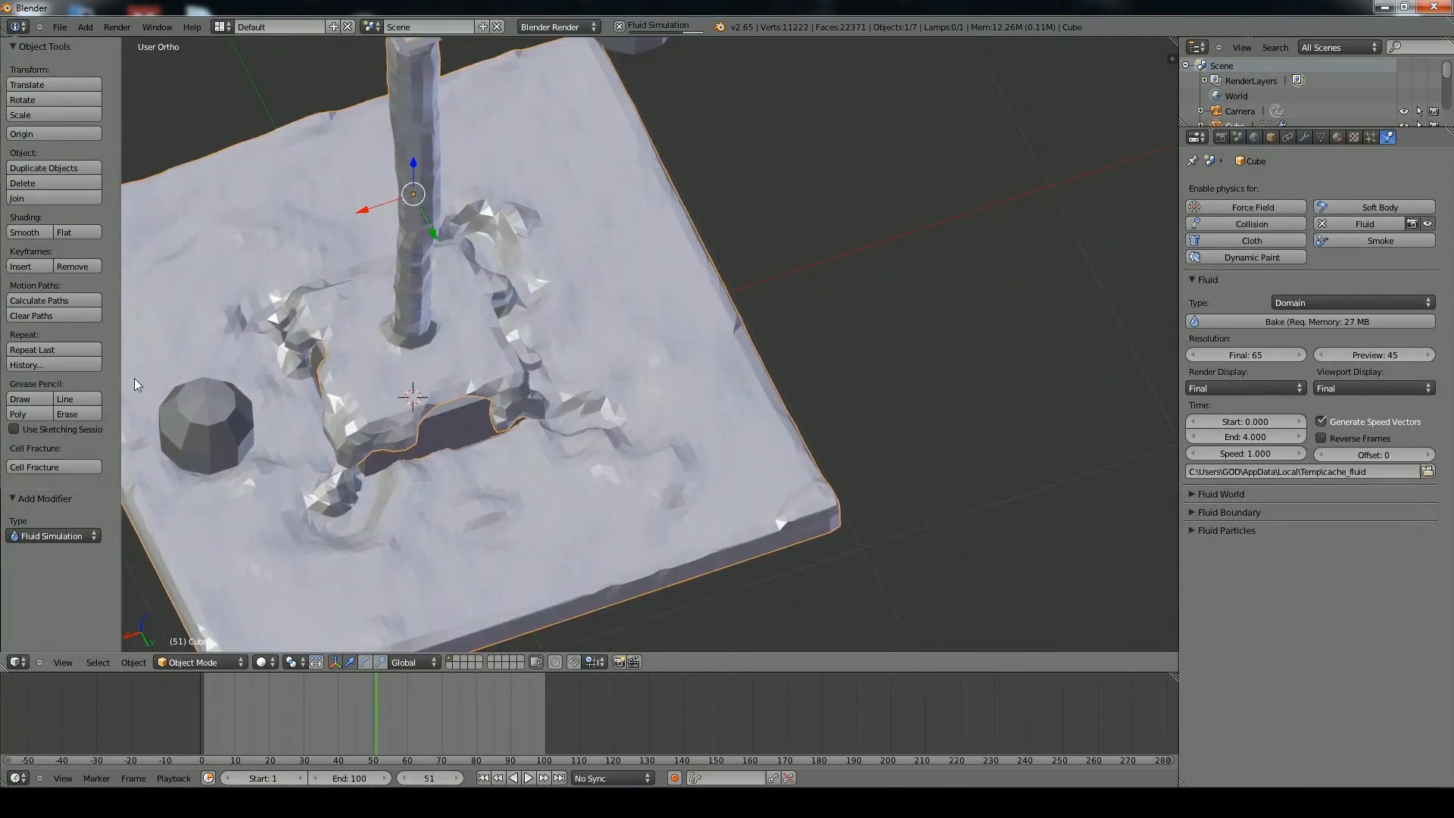
{"action": "middle_click_drag", "start_coordinate": [266, 601], "coordinate": [196, 628]}
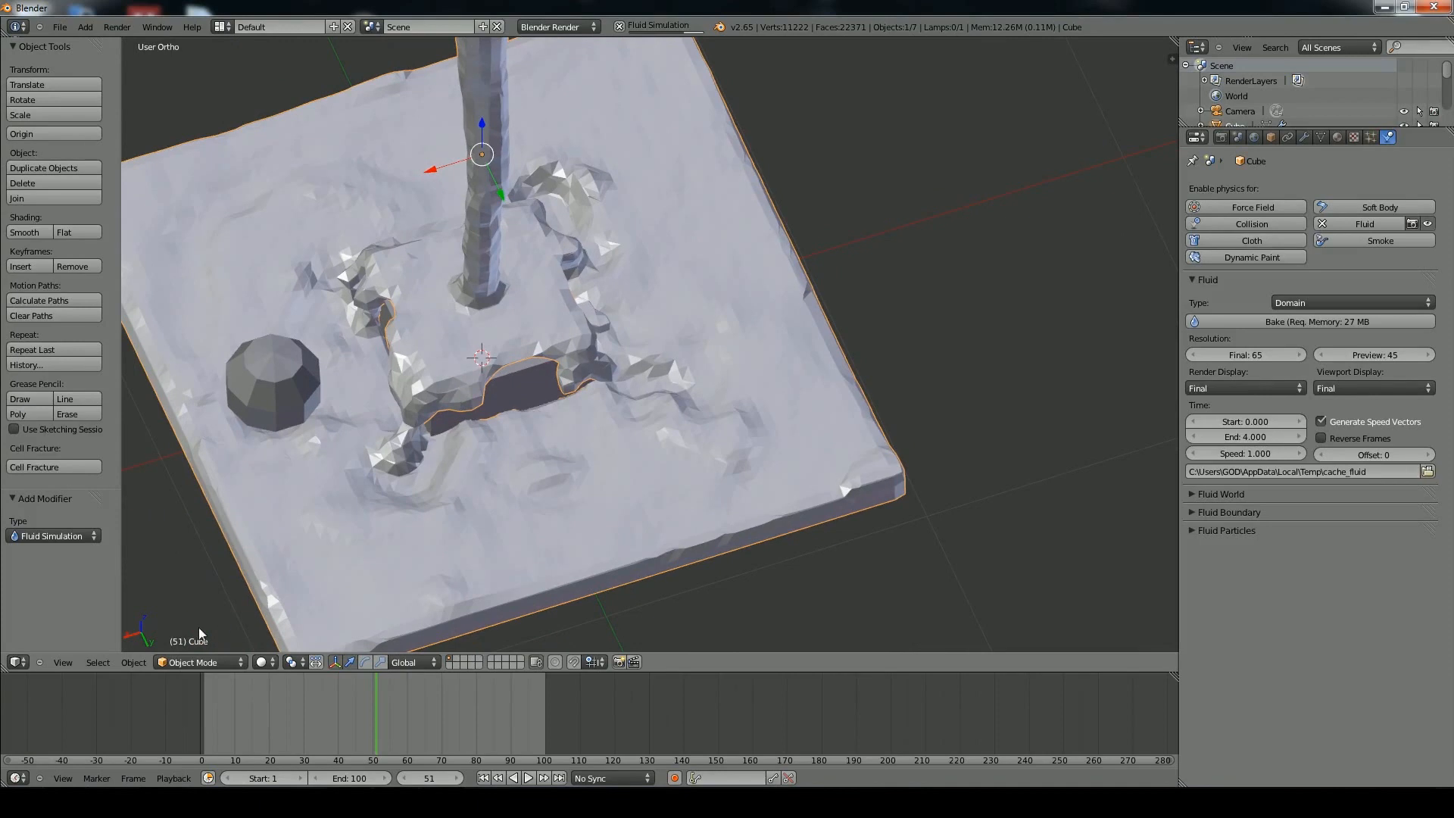
{"action": "left_click", "coordinate": [33, 230]}
{"action": "scroll", "coordinate": [485, 406], "scroll_direction": "down", "scroll_amount": 4}
{"action": "middle_click_drag", "start_coordinate": [485, 406], "coordinate": [389, 338]}
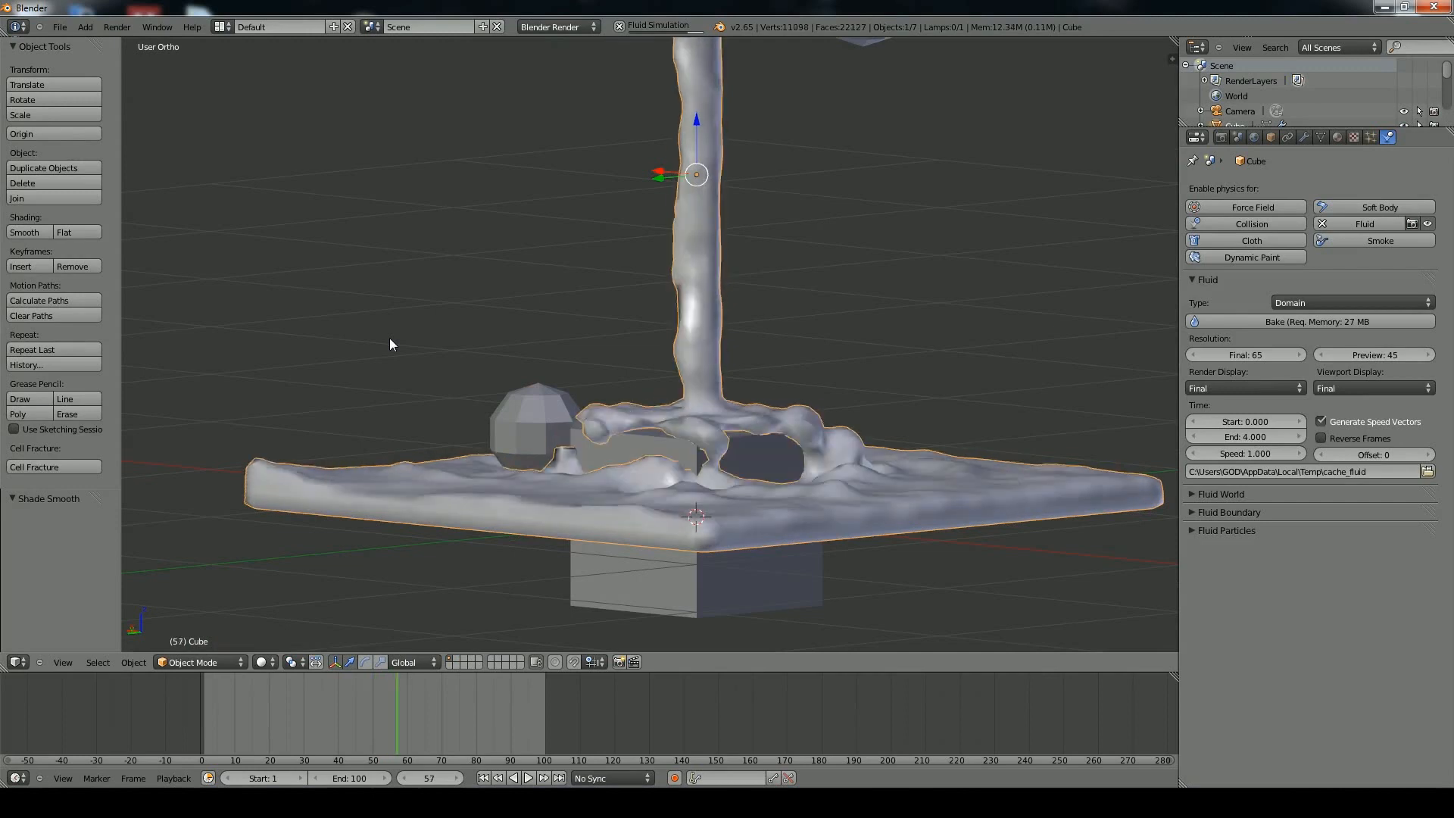
Hide the outflow sphere at frame 86 to expose the fluid surface around it
{"action": "middle_click_drag", "start_coordinate": [401, 296], "coordinate": [766, 238]}
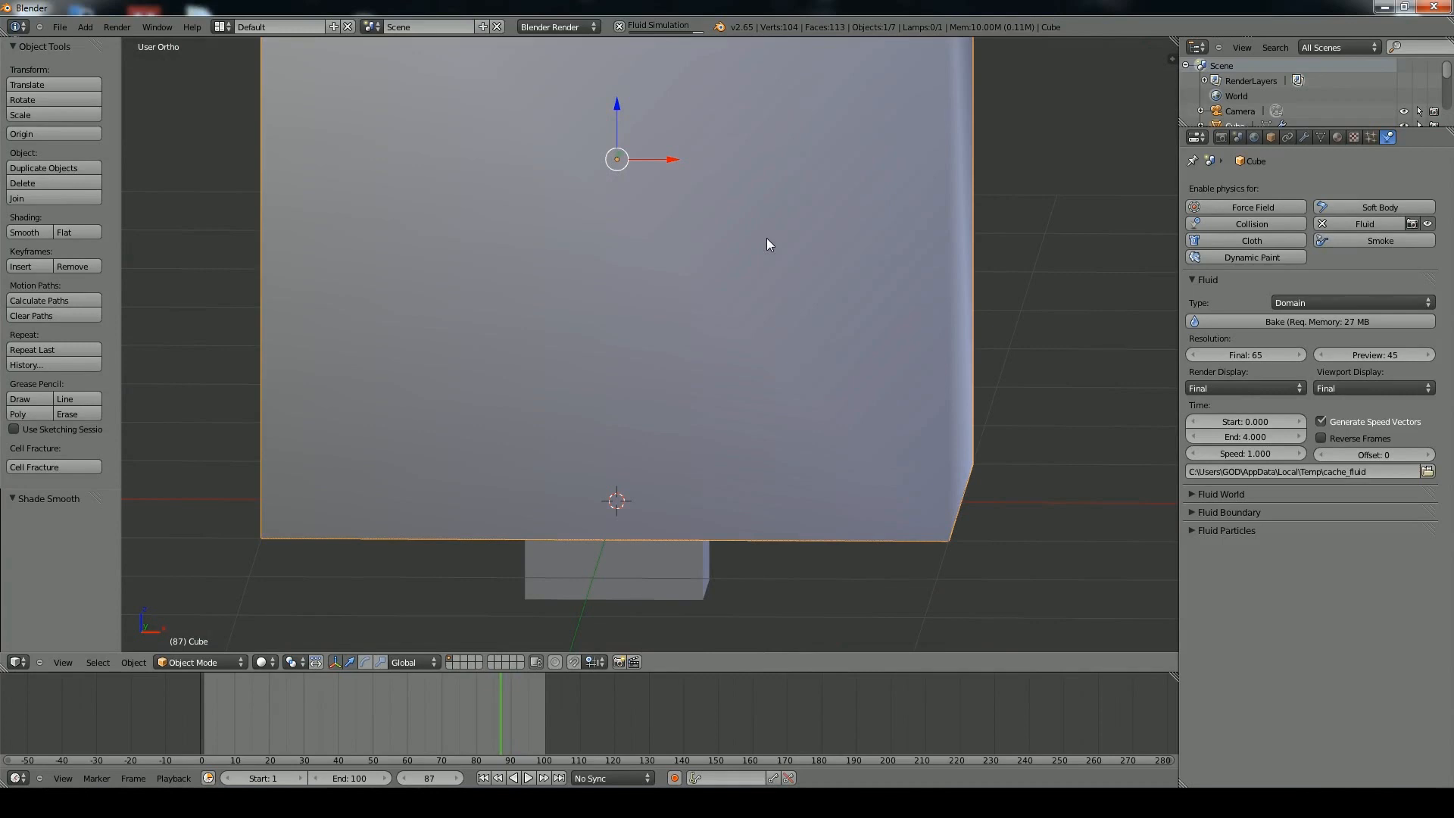
{"action": "middle_click_drag", "start_coordinate": [810, 220], "coordinate": [610, 416]}
{"action": "right_click", "coordinate": [616, 434]}
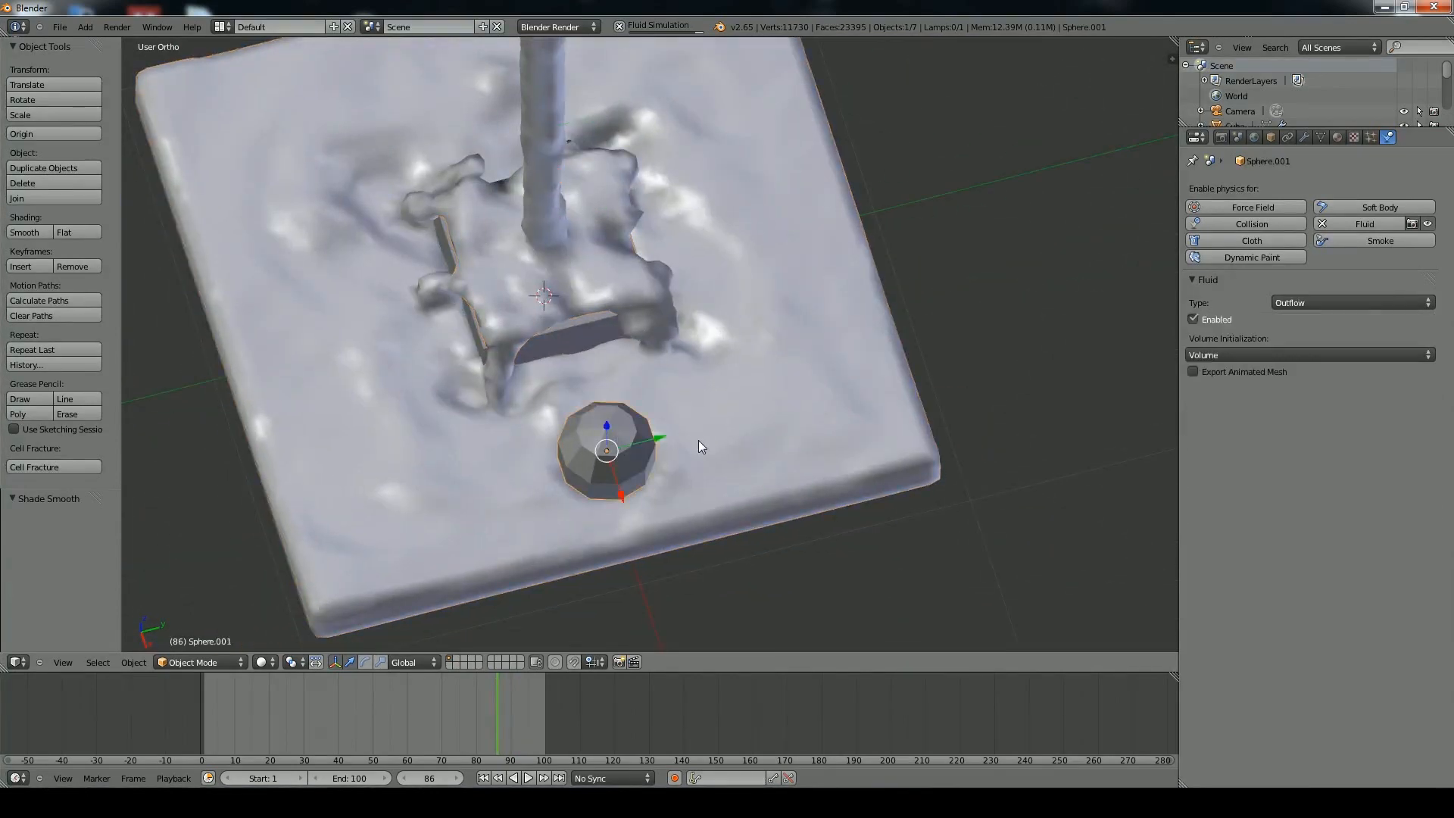
{"action": "key", "text": "h"}
Hide the obstacle cube underneath the inflow stream
{"action": "mouse_move", "coordinate": [688, 454]}
{"action": "middle_mouse_down"}
{"action": "mouse_move", "coordinate": [747, 403]}
{"action": "mouse_move", "coordinate": [866, 416]}
{"action": "mouse_move", "coordinate": [851, 475]}
{"action": "mouse_move", "coordinate": [810, 474]}
{"action": "mouse_move", "coordinate": [842, 391]}
{"action": "mouse_move", "coordinate": [828, 384]}
{"action": "middle_mouse_up"}
{"action": "scroll", "coordinate": [774, 398], "scroll_direction": "down", "scroll_amount": 2}
{"action": "key", "text": "z"}
{"action": "key", "text": "z"}
{"action": "scroll", "coordinate": [610, 424], "scroll_direction": "up", "scroll_amount": 2}
{"action": "right_click", "coordinate": [528, 428]}
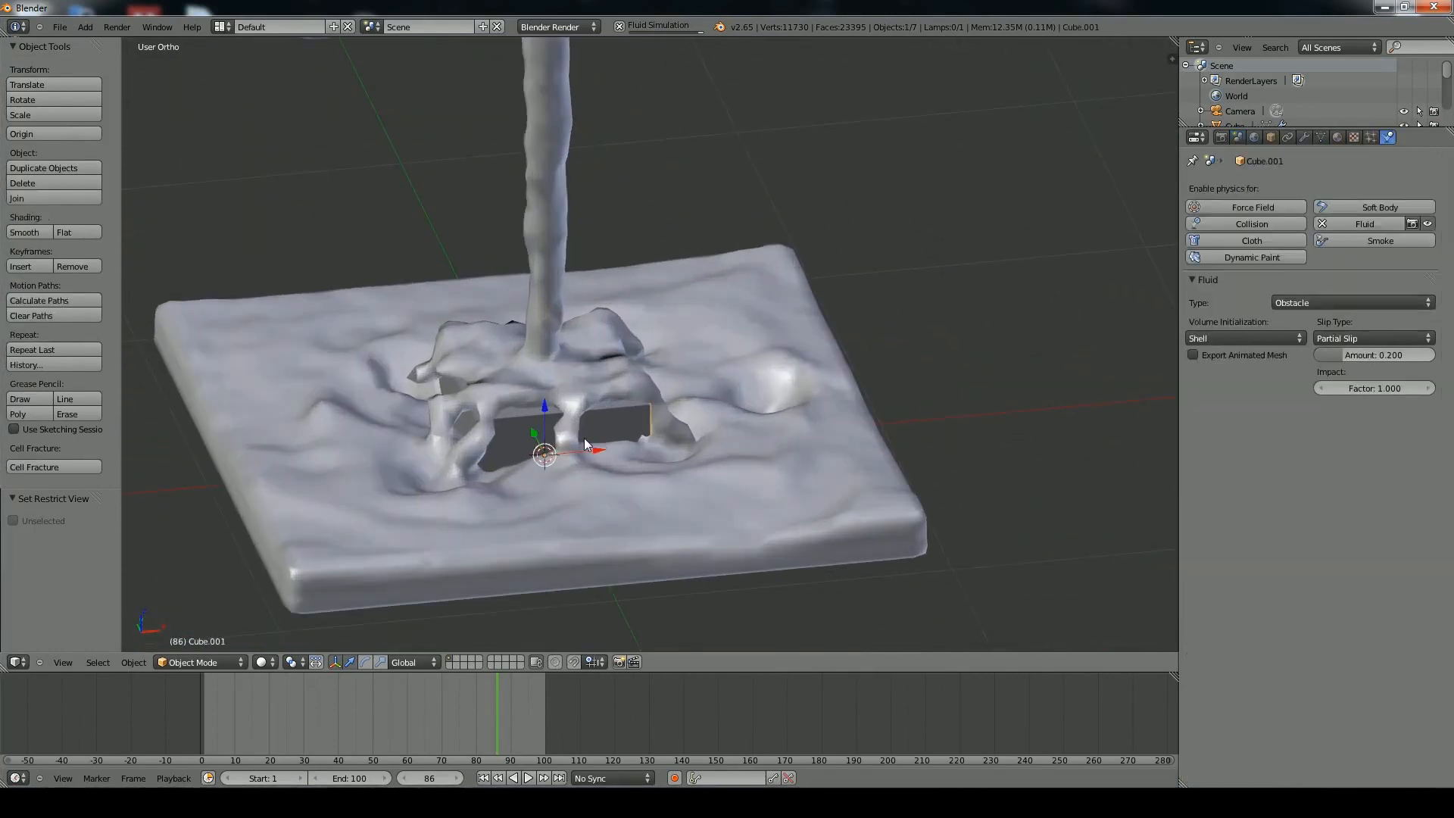
{"action": "key", "text": "h"}
Scrub back to frame 57, unhide the obstacle cube and outflow sphere, and examine the fluid around them
{"action": "middle_click_drag", "start_coordinate": [583, 437], "coordinate": [401, 378]}
{"action": "scroll", "coordinate": [587, 421], "scroll_direction": "down", "scroll_amount": 3}
{"action": "left_click_drag", "start_coordinate": [489, 703], "coordinate": [348, 726]}
{"action": "scroll", "coordinate": [733, 483], "scroll_direction": "up", "scroll_amount": 5}
{"action": "middle_click_drag", "start_coordinate": [733, 478], "coordinate": [699, 517], "text": "shift"}
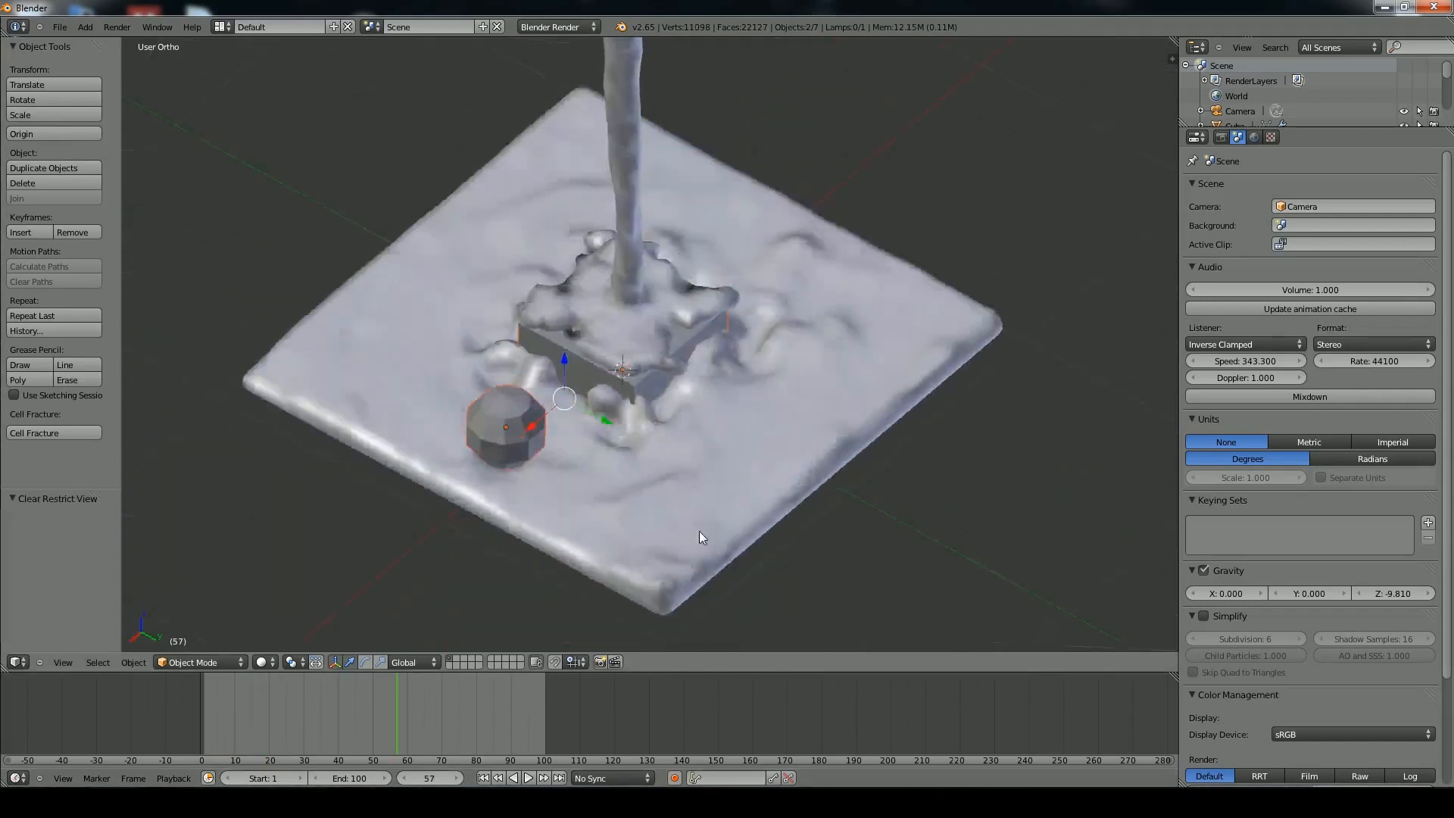
{"action": "middle_click_drag", "start_coordinate": [698, 530], "coordinate": [651, 490]}
{"action": "middle_click_drag", "start_coordinate": [581, 496], "coordinate": [765, 397]}
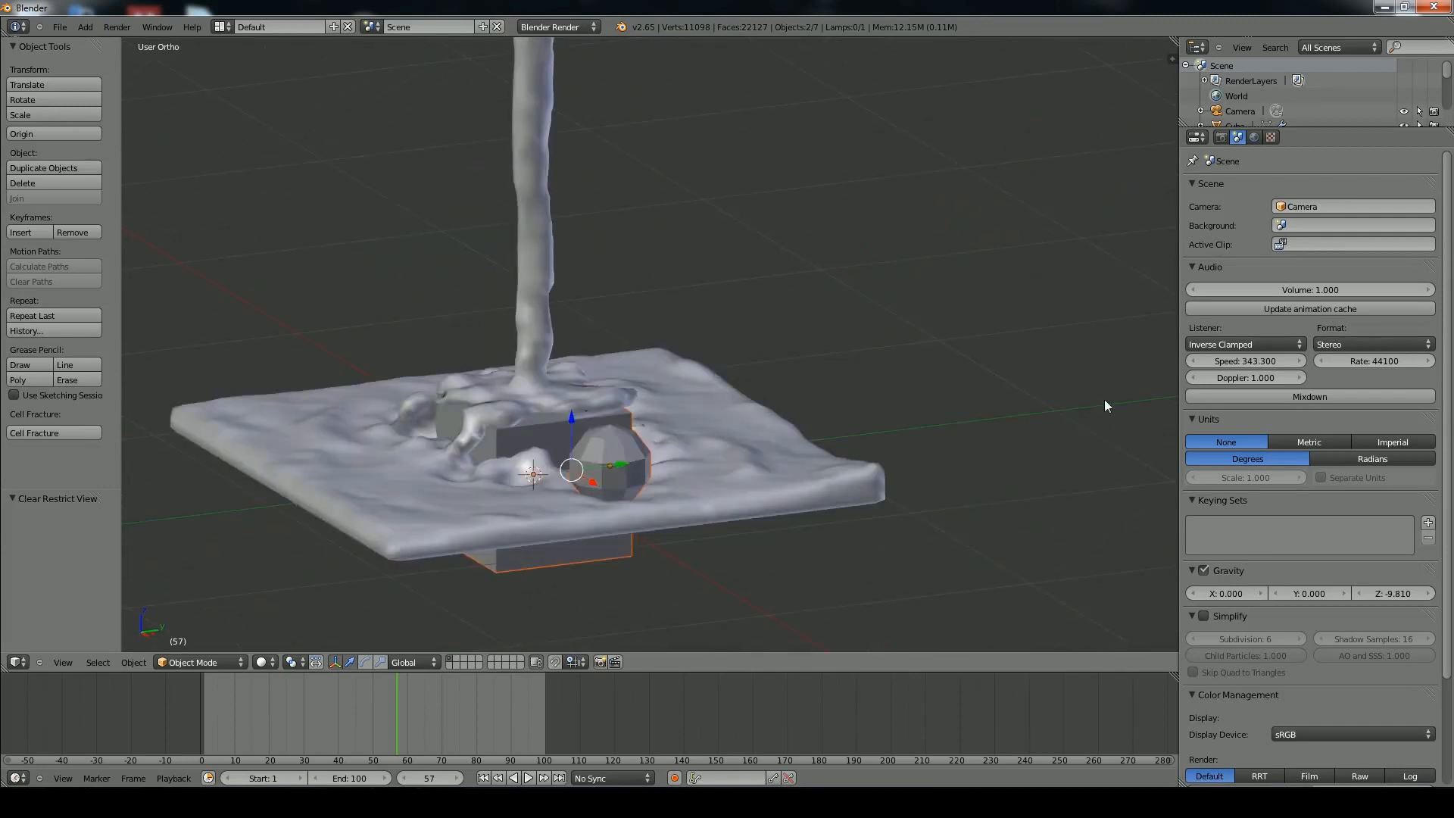
Show the domain's Fluid World and Fluid Boundary settings and examine how the smoothed fluid meets the obstacle cube
{"action": "right_click", "coordinate": [809, 442]}
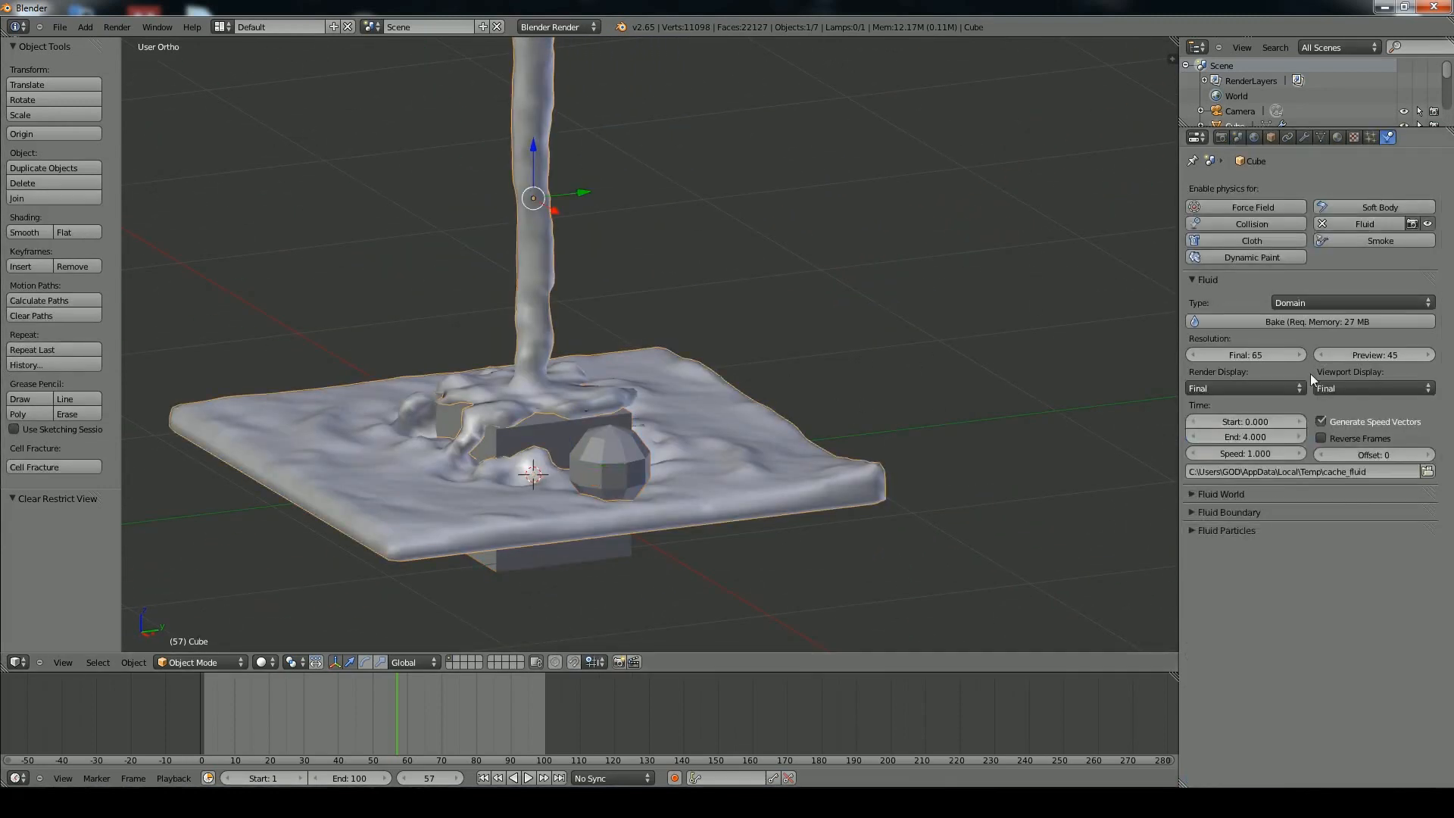
{"action": "left_click", "coordinate": [1231, 495]}
{"action": "left_click", "coordinate": [1263, 636]}
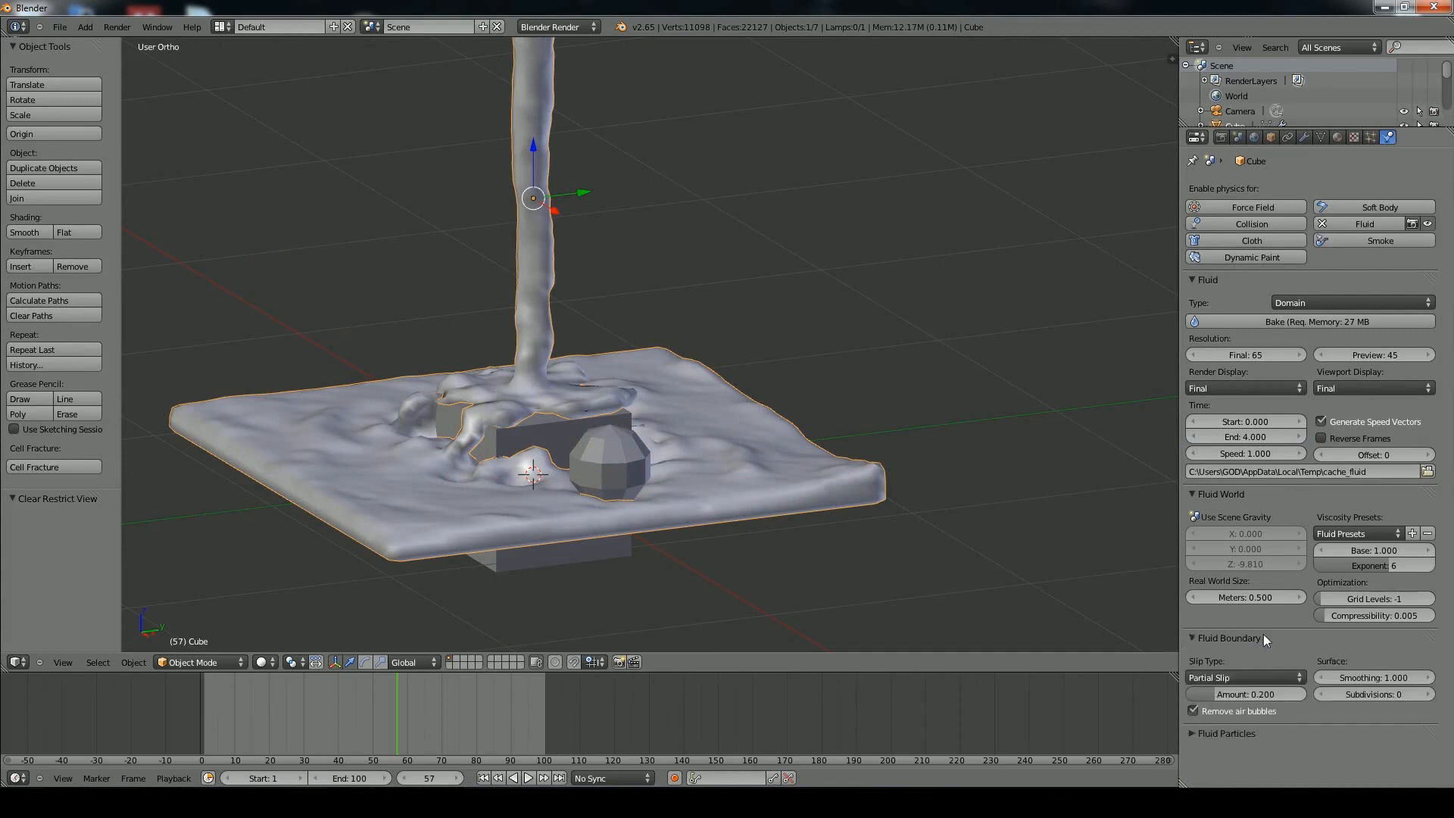
{"action": "middle_click_drag", "start_coordinate": [821, 450], "coordinate": [848, 496]}
{"action": "middle_click_drag", "start_coordinate": [643, 405], "coordinate": [717, 353]}
{"action": "scroll", "coordinate": [717, 354], "scroll_direction": "up", "scroll_amount": 1}
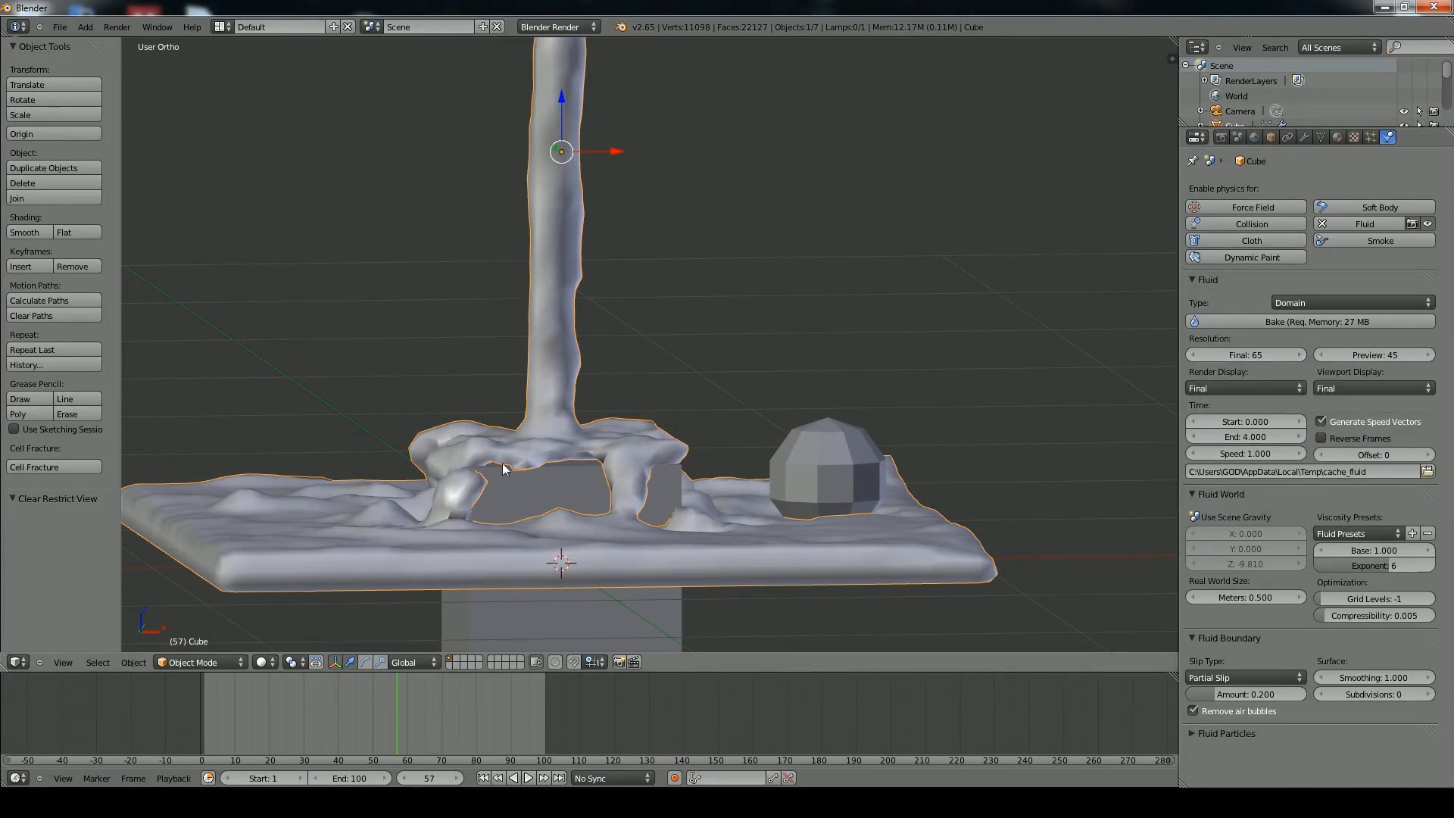
{"action": "middle_click_drag", "start_coordinate": [568, 430], "coordinate": [564, 453]}
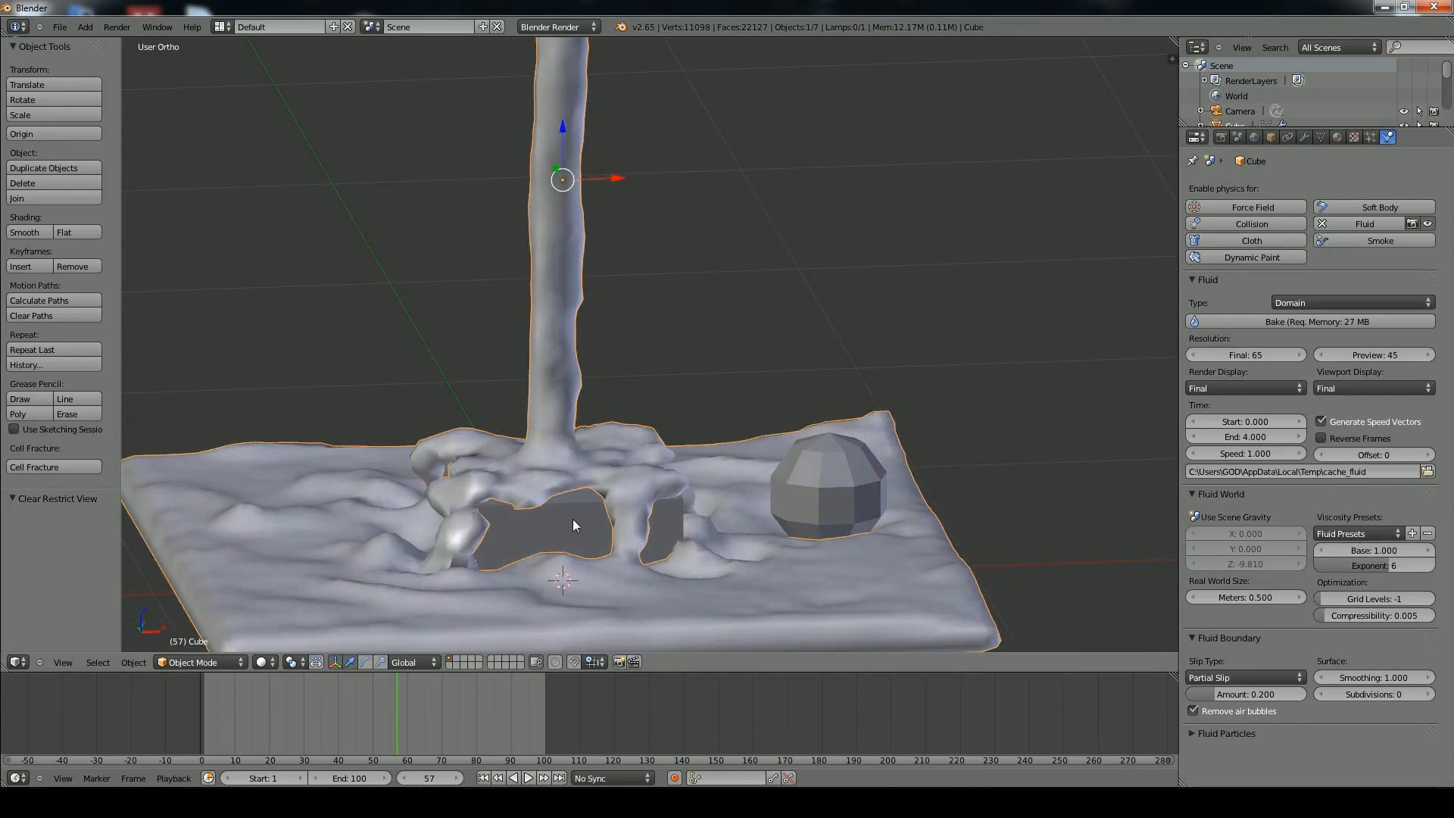
{"action": "middle_click_drag", "start_coordinate": [573, 513], "coordinate": [705, 496]}
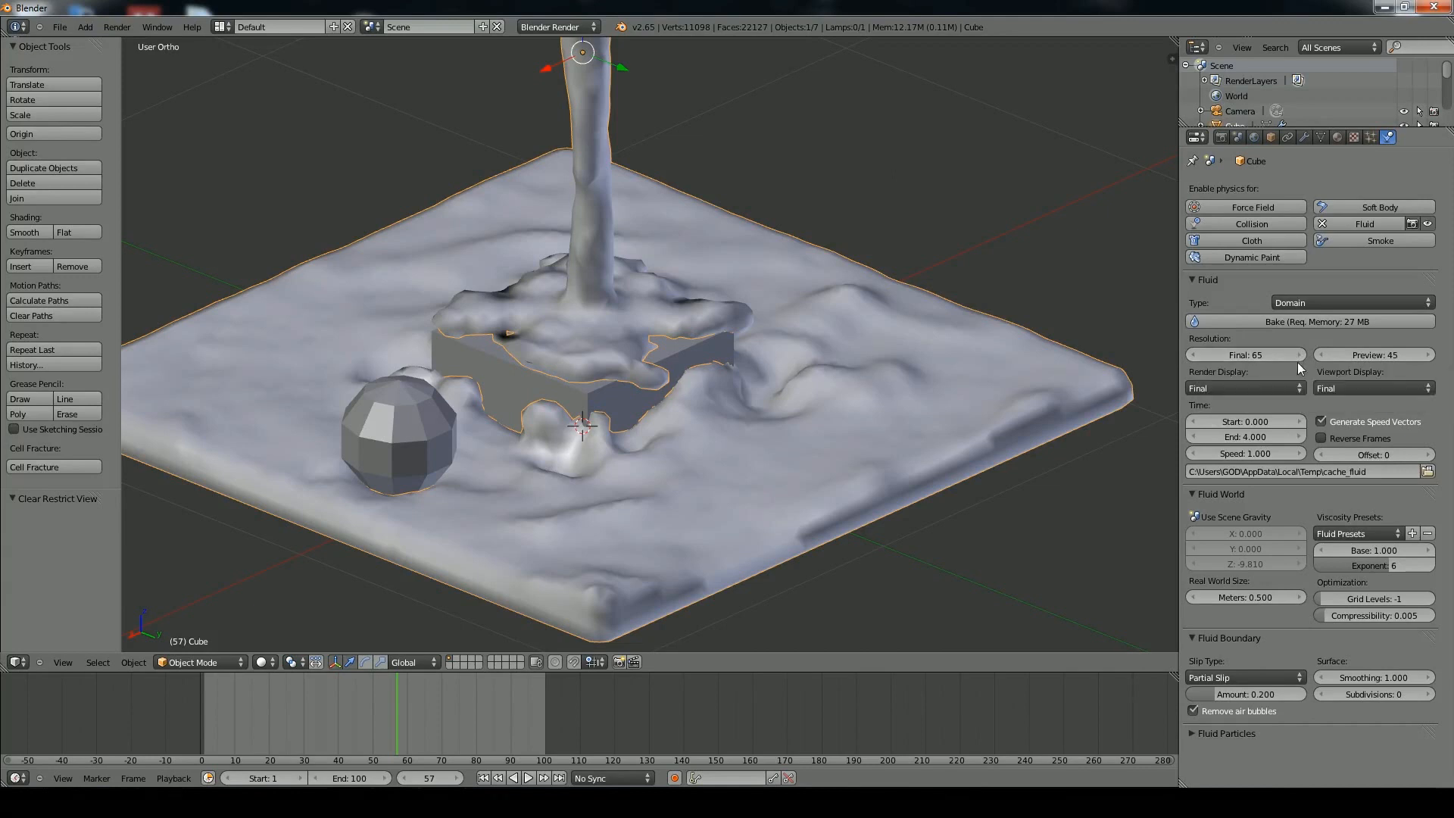
Set the domain's final resolution to 200
{"action": "middle_click_drag", "start_coordinate": [966, 359], "coordinate": [713, 317]}
{"action": "scroll", "coordinate": [844, 314], "scroll_direction": "up", "scroll_amount": 1}
{"action": "scroll", "coordinate": [848, 303], "scroll_direction": "down", "scroll_amount": 2}
{"action": "left_click", "coordinate": [1249, 353]}
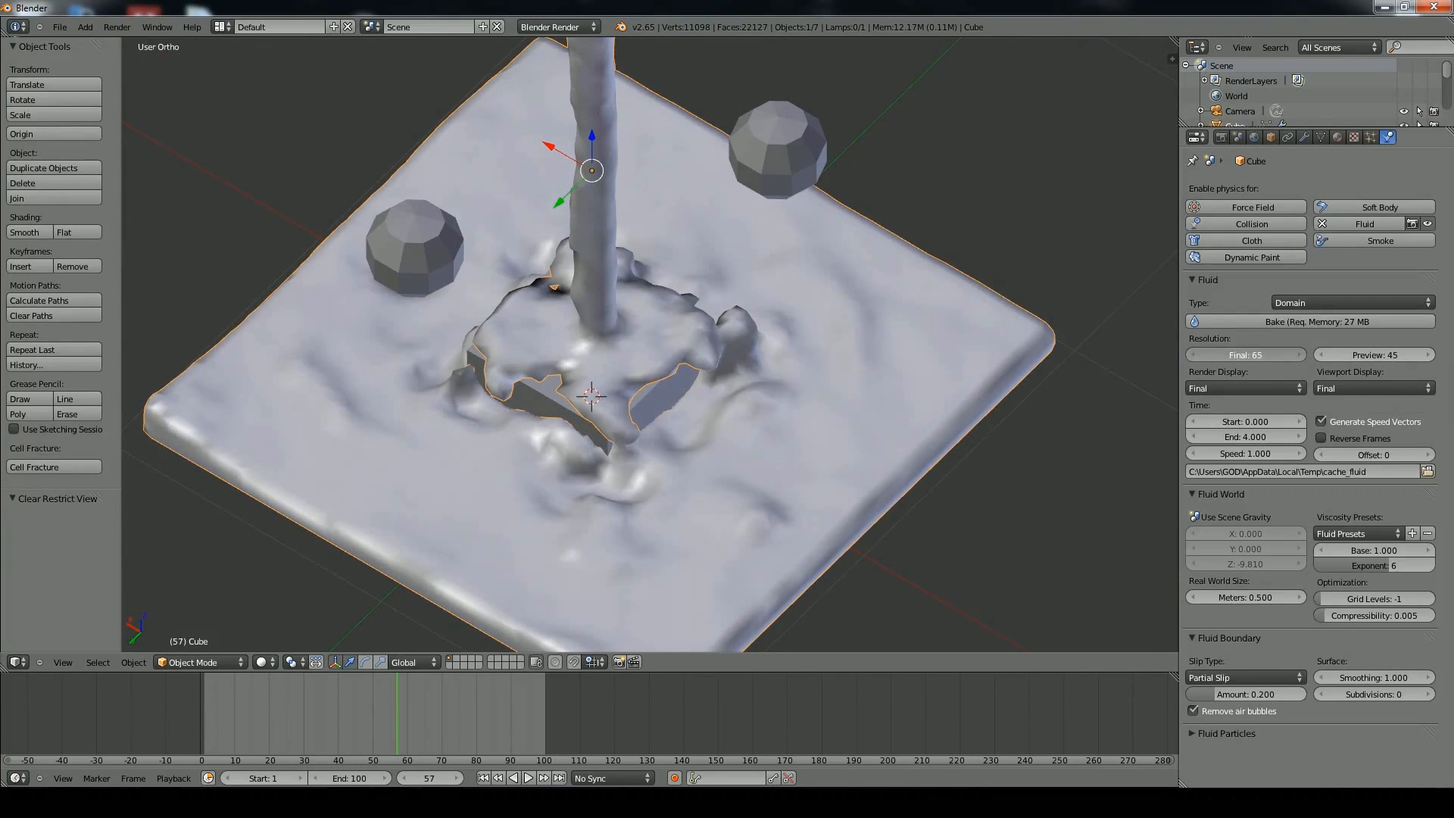
{"action": "type", "text": "200"}
{"action": "key", "text": "Return"}
Review the required bake memory and set the domain's final resolution to 100
{"action": "scroll", "coordinate": [760, 398], "scroll_direction": "down", "scroll_amount": 2}
{"action": "middle_click_drag", "start_coordinate": [760, 399], "coordinate": [822, 359]}
{"action": "scroll", "coordinate": [880, 329], "scroll_direction": "up", "scroll_amount": 1}
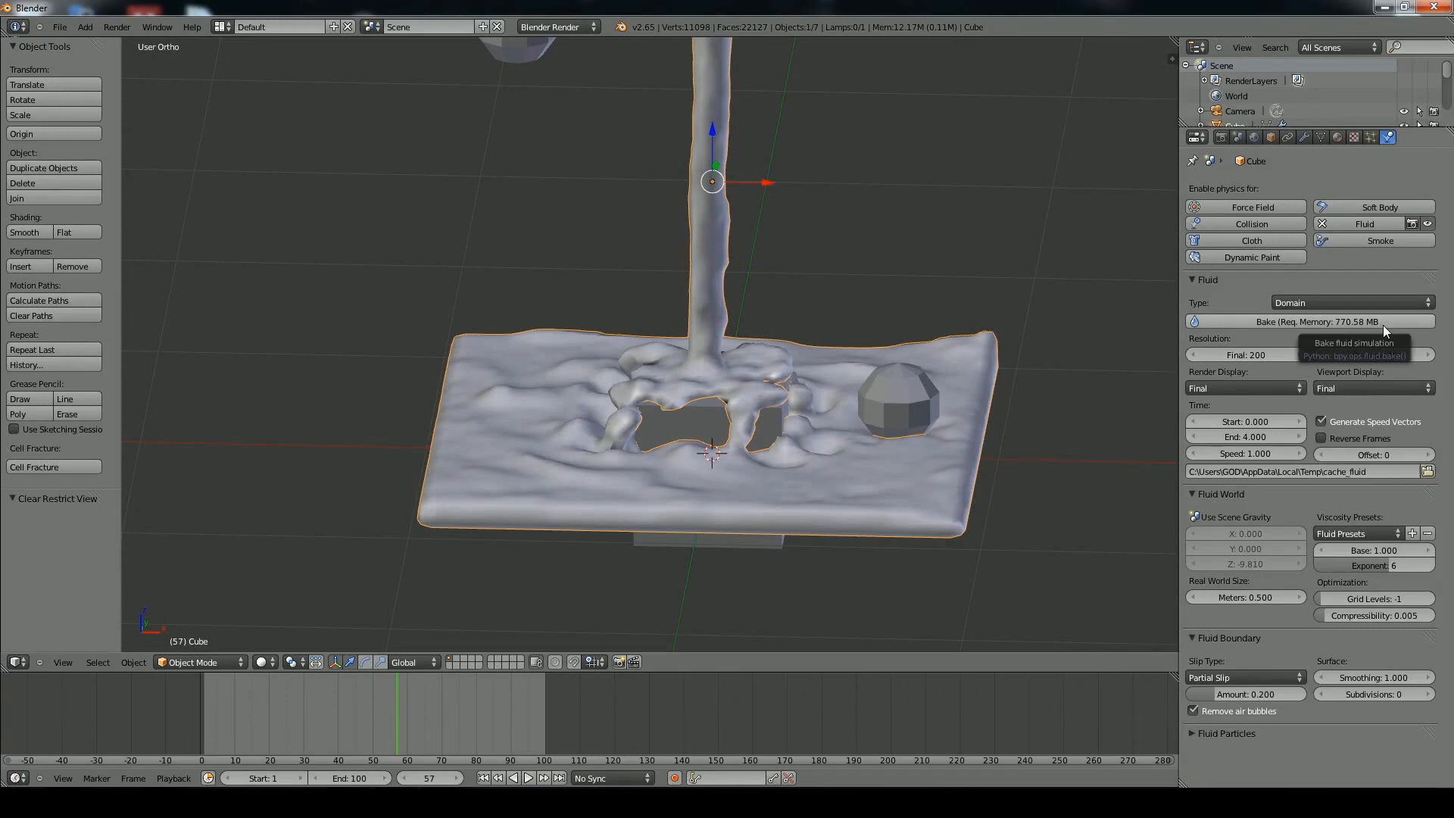
{"action": "middle_click_drag", "start_coordinate": [924, 348], "coordinate": [815, 374]}
{"action": "left_click", "coordinate": [1237, 358]}
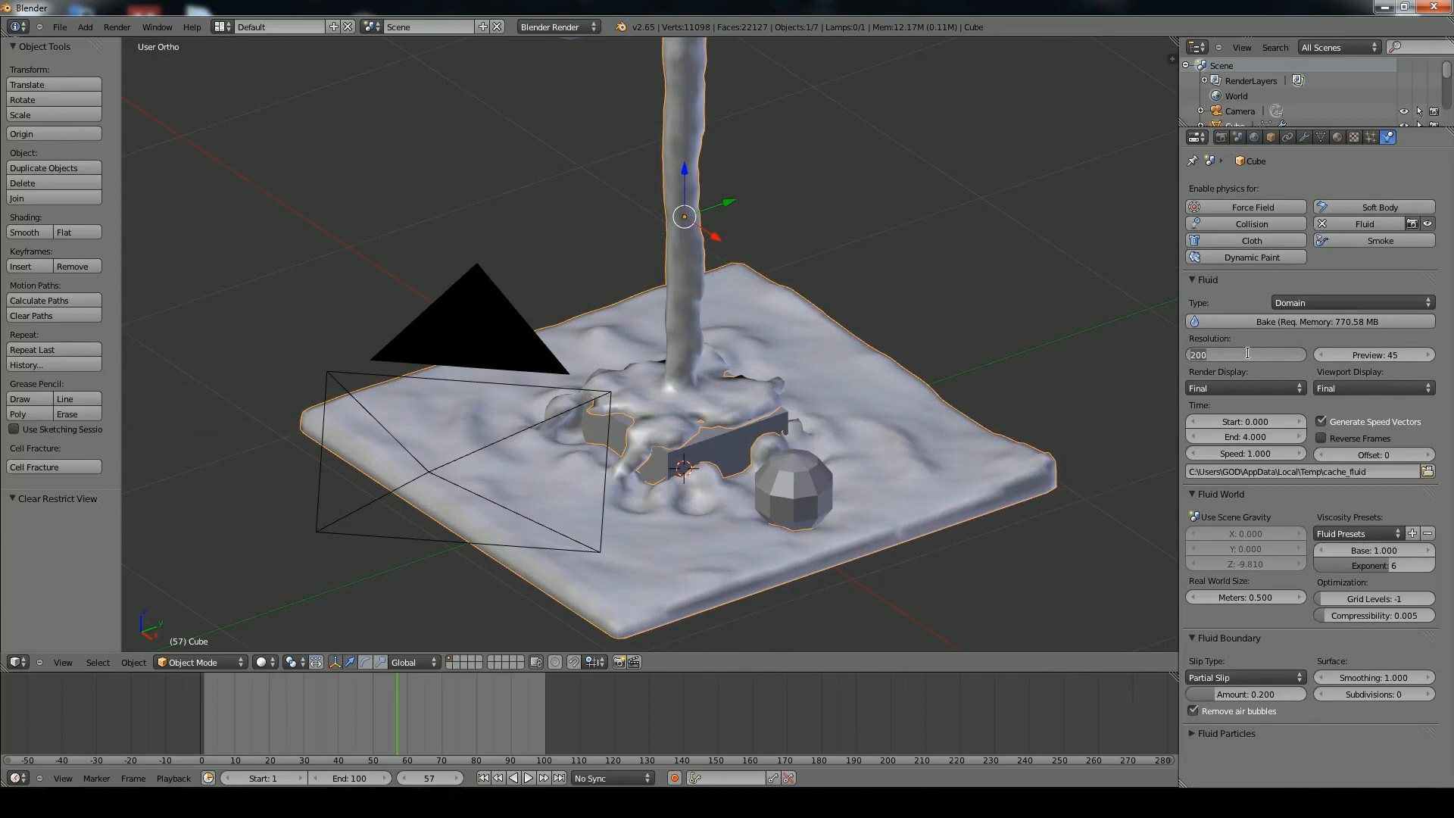
{"action": "type", "text": "100"}
{"action": "key", "text": "Return"}
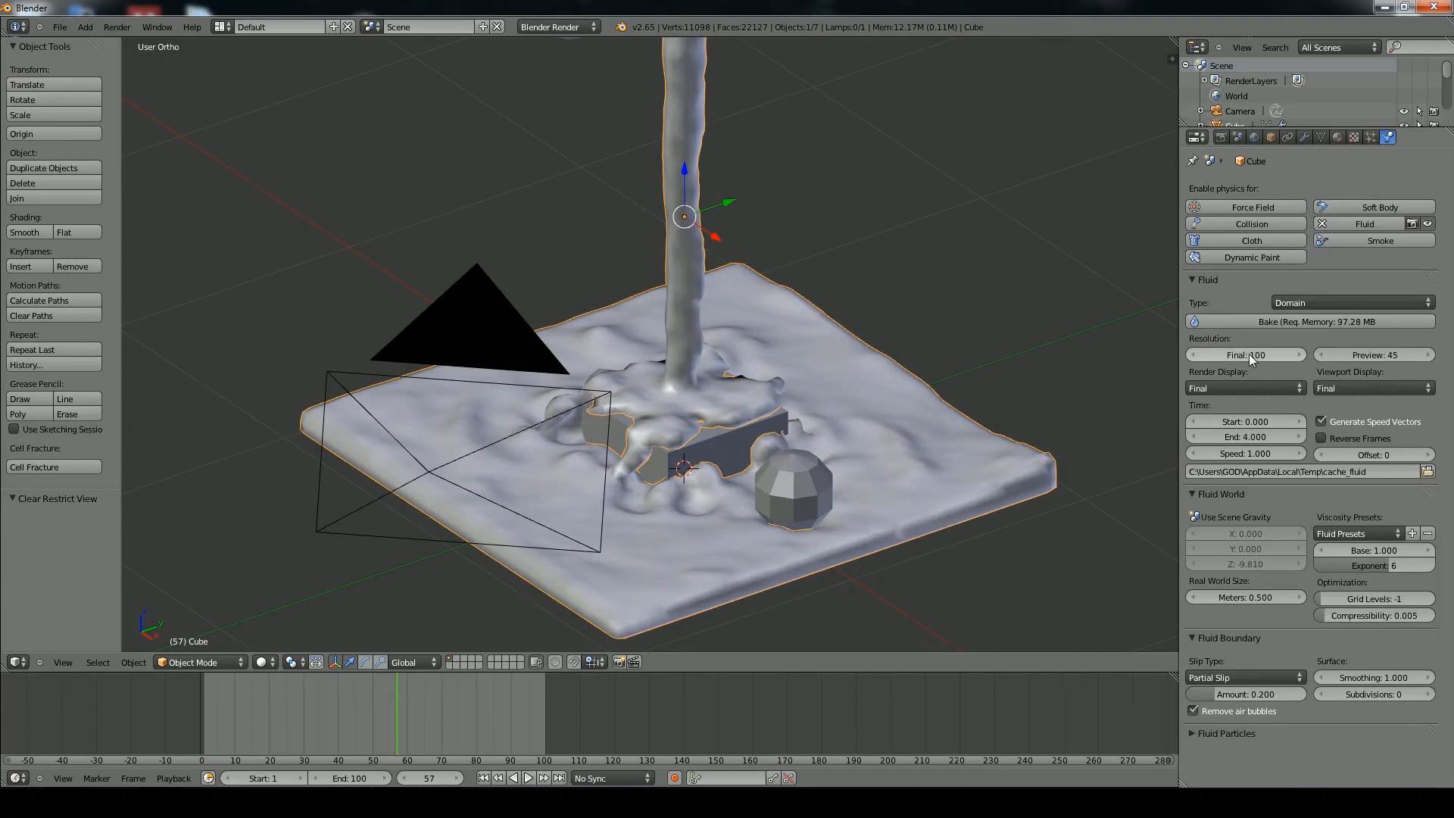
Set the domain's final resolution back to 65
{"action": "middle_click_drag", "start_coordinate": [942, 365], "coordinate": [900, 358]}
{"action": "scroll", "coordinate": [822, 329], "scroll_direction": "down", "scroll_amount": 4}
{"action": "scroll", "coordinate": [818, 377], "scroll_direction": "up", "scroll_amount": 3}
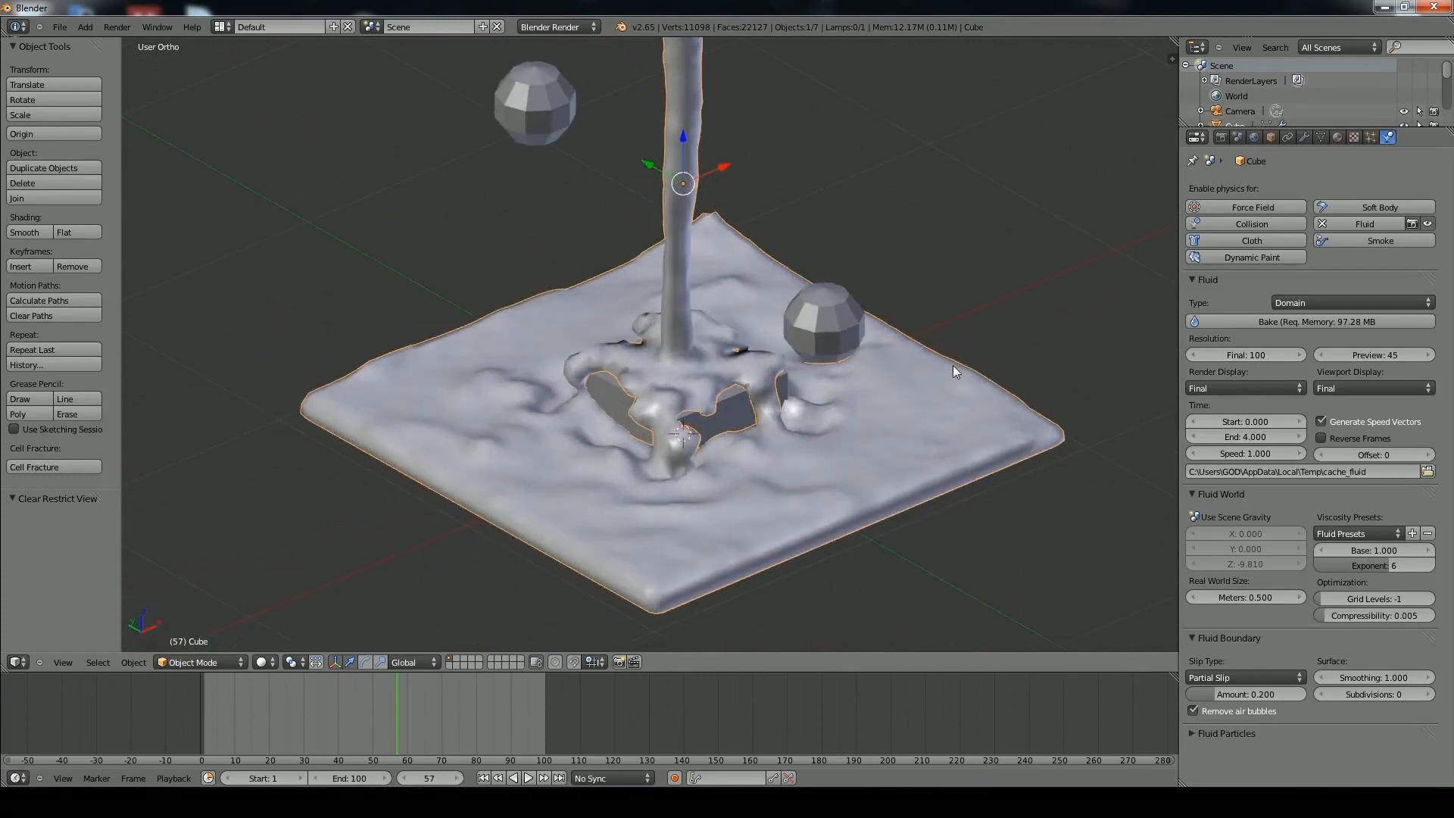
{"action": "middle_click_drag", "start_coordinate": [842, 361], "coordinate": [1125, 409]}
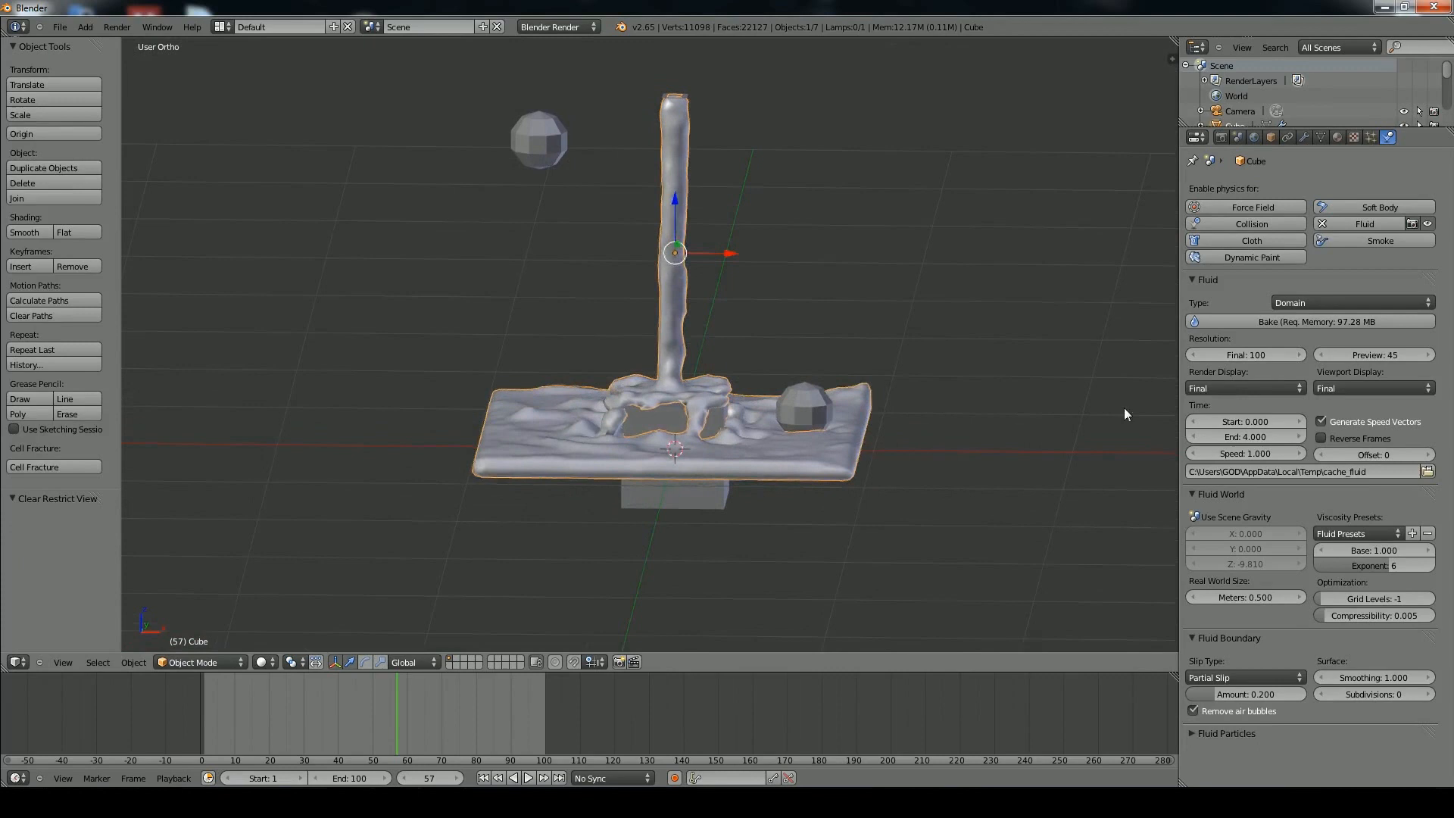
{"action": "left_click", "coordinate": [1236, 354]}
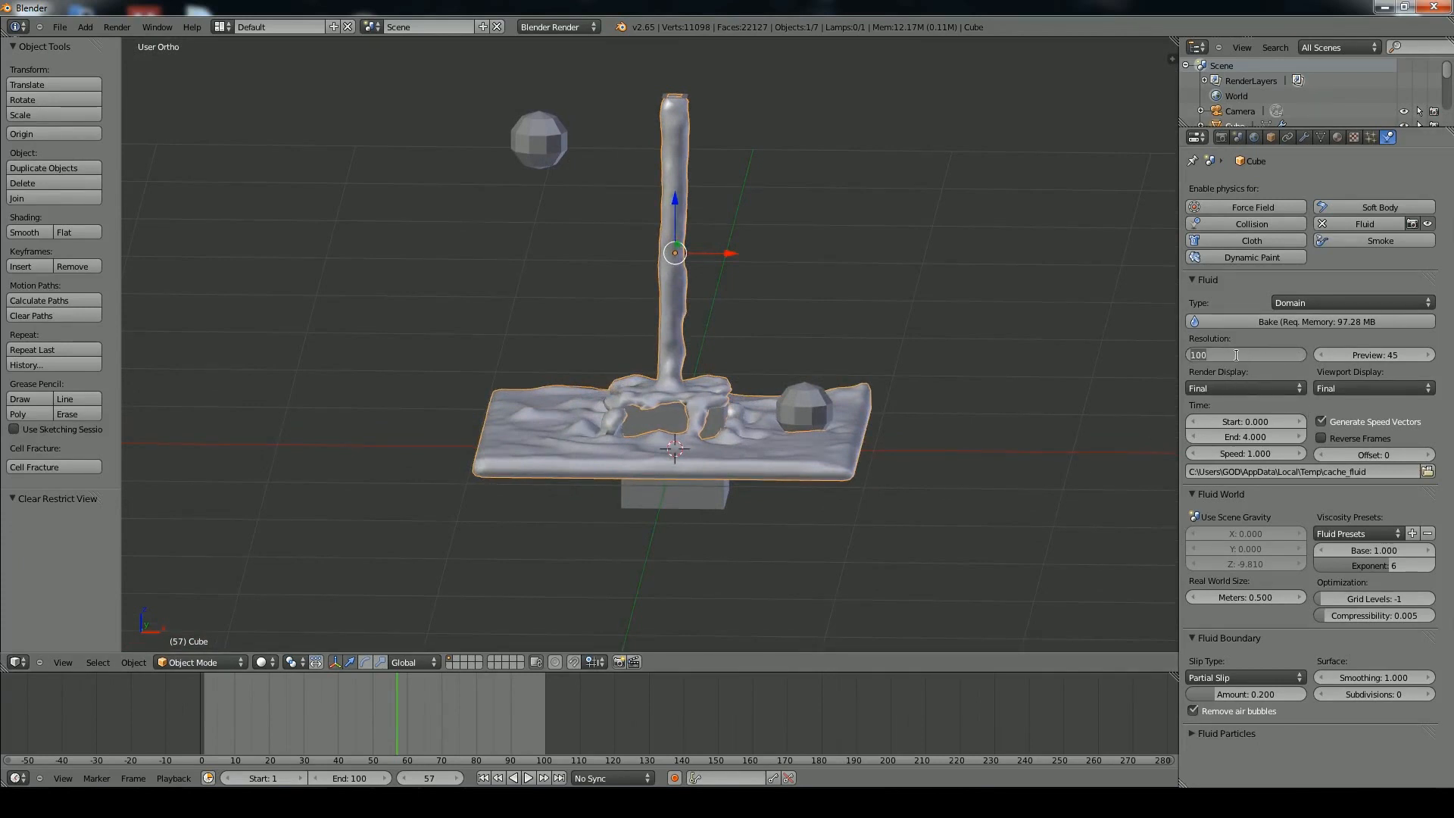
{"action": "type", "text": "65"}
{"action": "key", "text": "Return"}
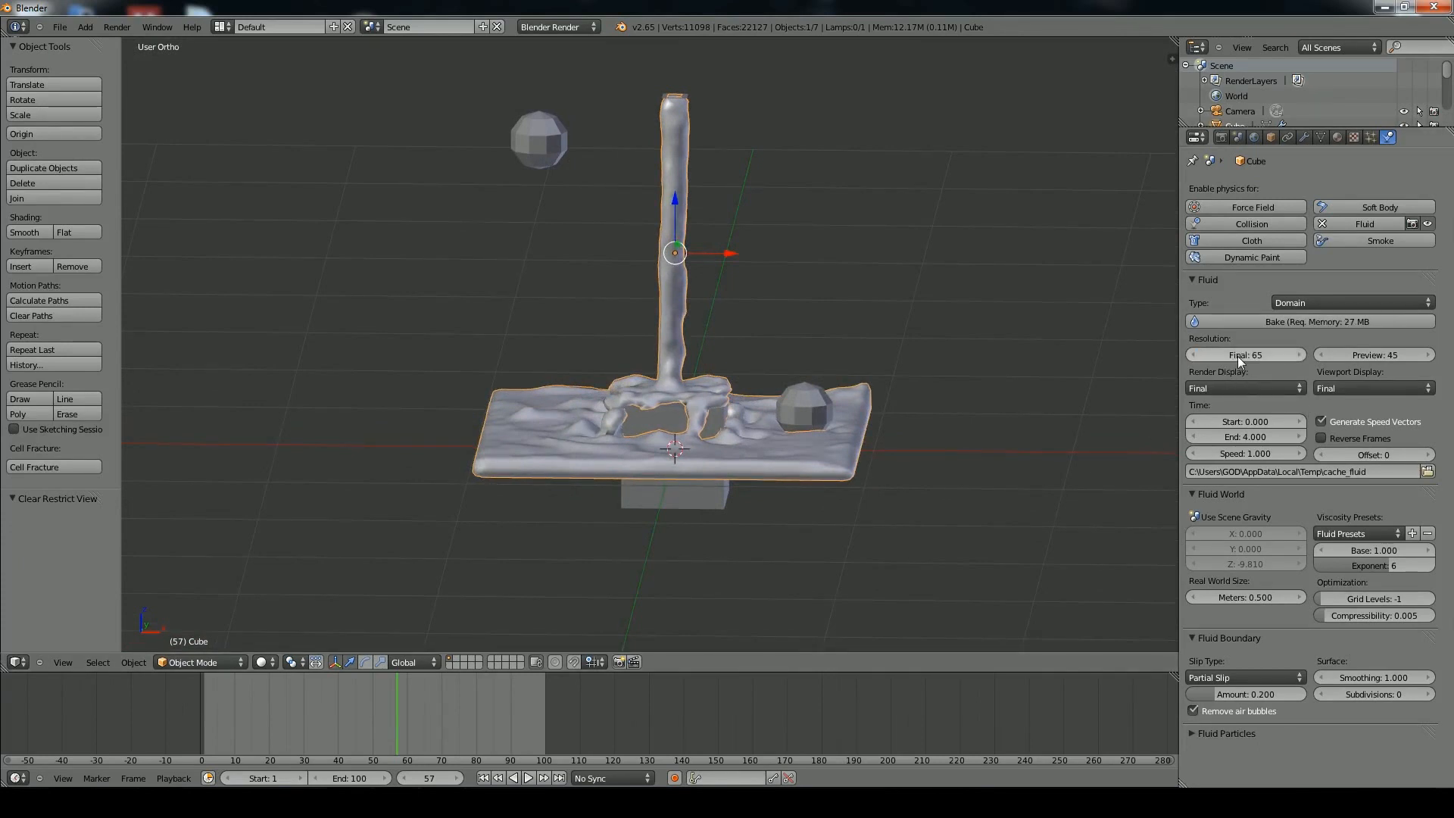
Set the timeline's end frame to 250
{"action": "middle_click_drag", "start_coordinate": [795, 306], "coordinate": [740, 349], "text": "shift"}
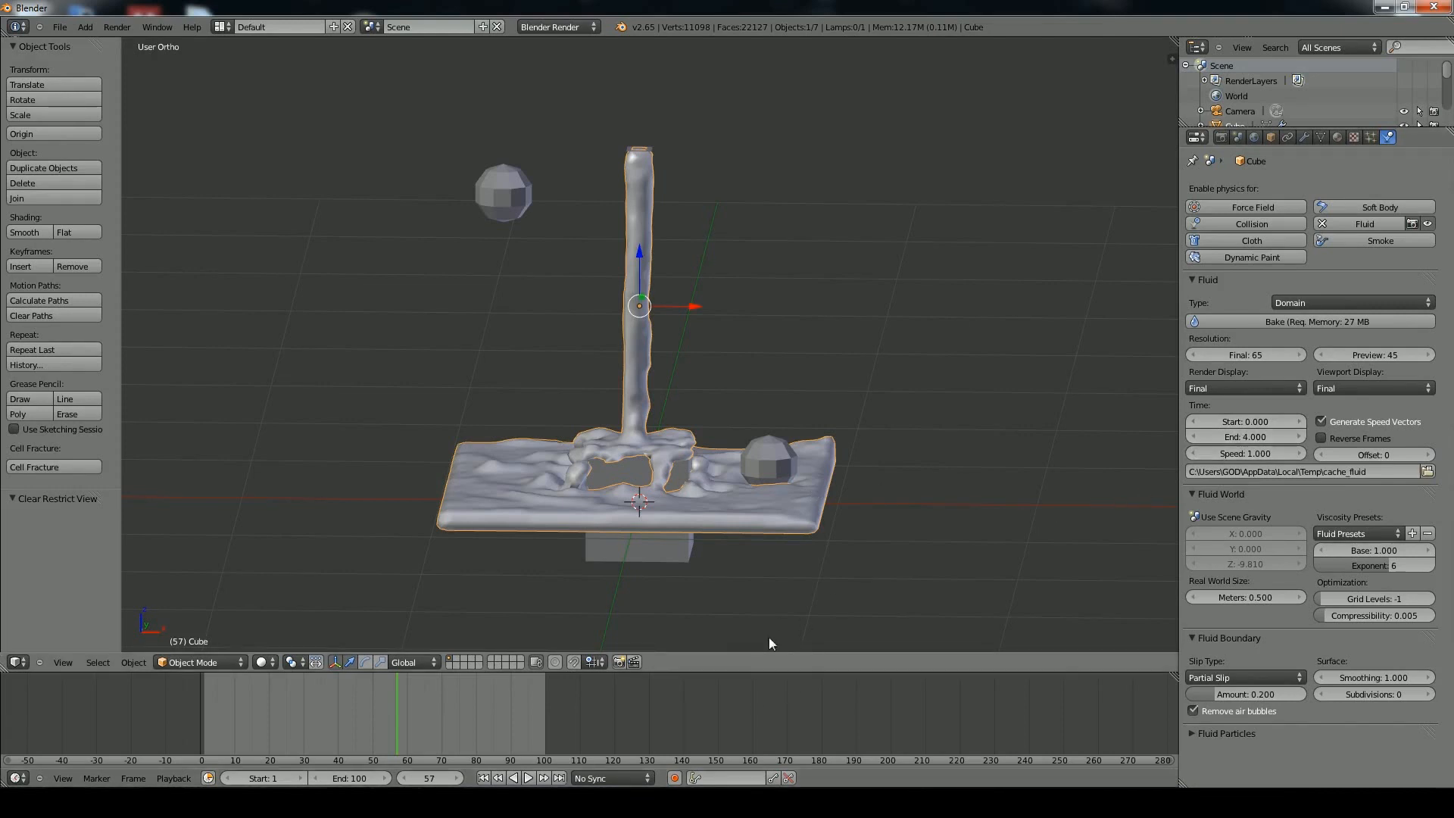
{"action": "left_click", "coordinate": [364, 777]}
{"action": "type", "text": "250"}
{"action": "key", "text": "Return"}
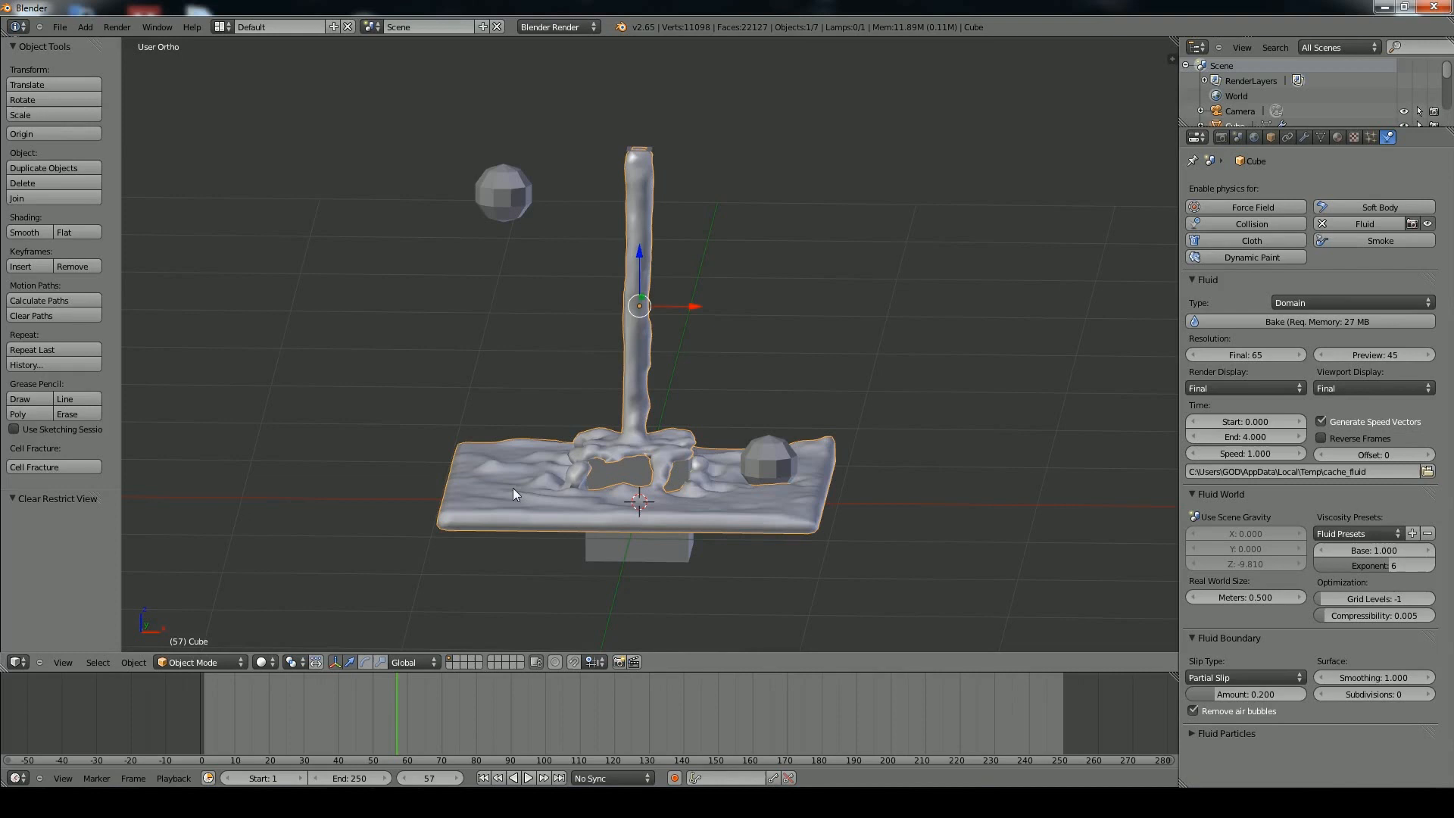
Scrub the timeline out to frame 249 and back to 240, and examine the domain cube there
{"action": "left_click_drag", "start_coordinate": [311, 703], "coordinate": [235, 715]}
{"action": "left_click_drag", "start_coordinate": [731, 694], "coordinate": [1062, 685]}
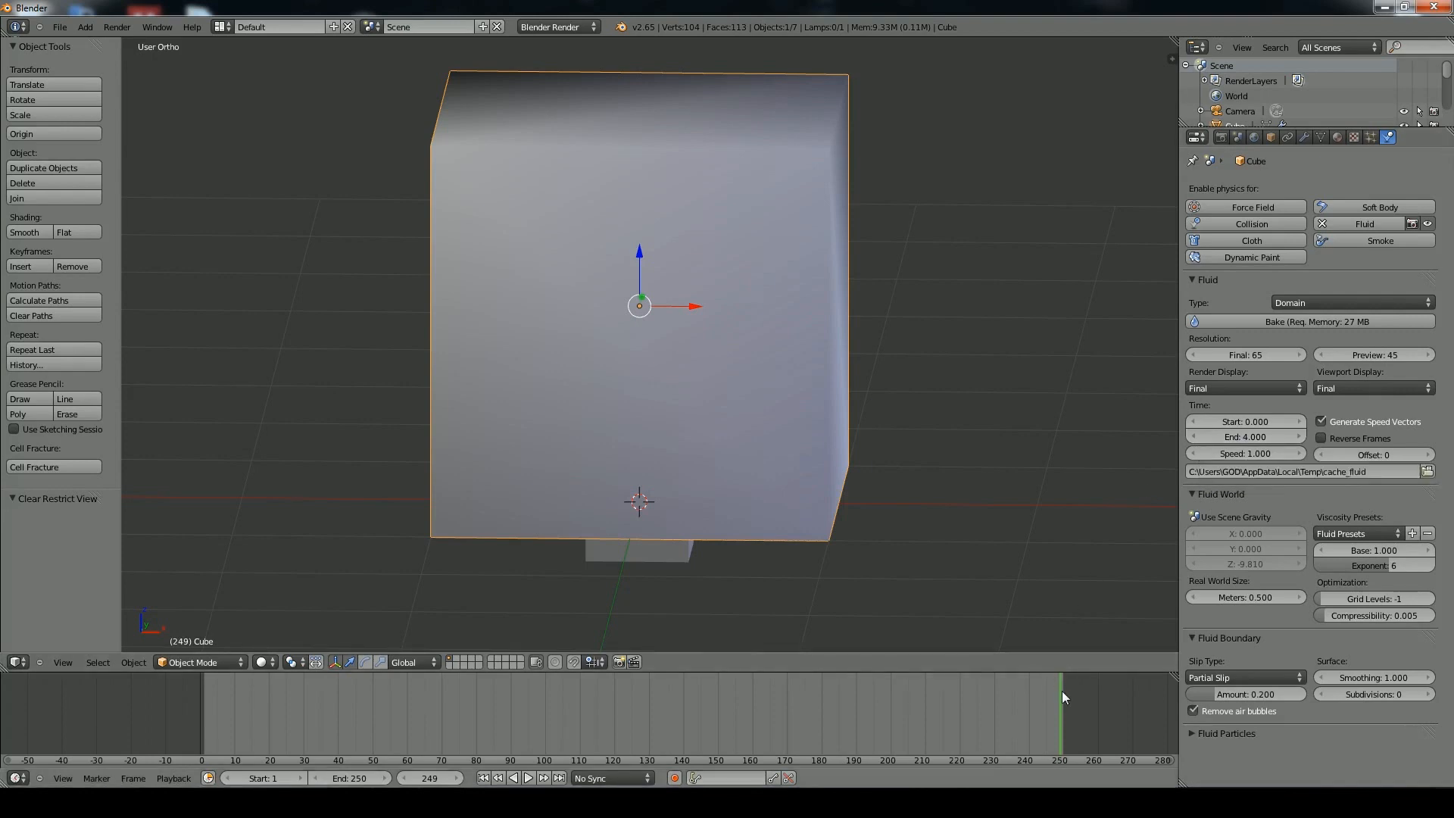
{"action": "left_click", "coordinate": [1032, 702]}
{"action": "left_click", "coordinate": [1030, 703]}
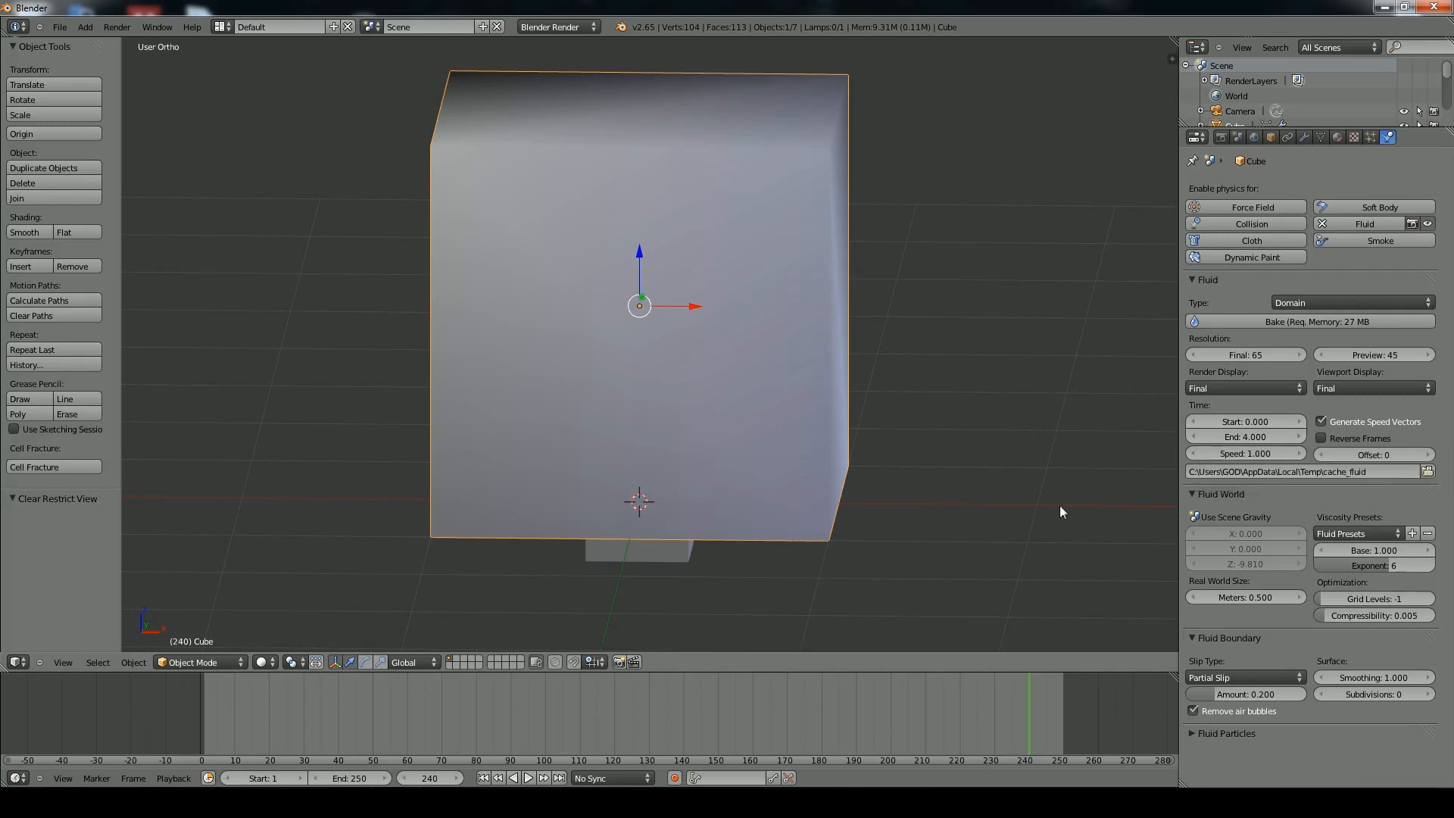
{"action": "scroll", "coordinate": [877, 471], "scroll_direction": "up", "scroll_amount": 1}
{"action": "middle_click_drag", "start_coordinate": [984, 452], "coordinate": [1057, 438]}
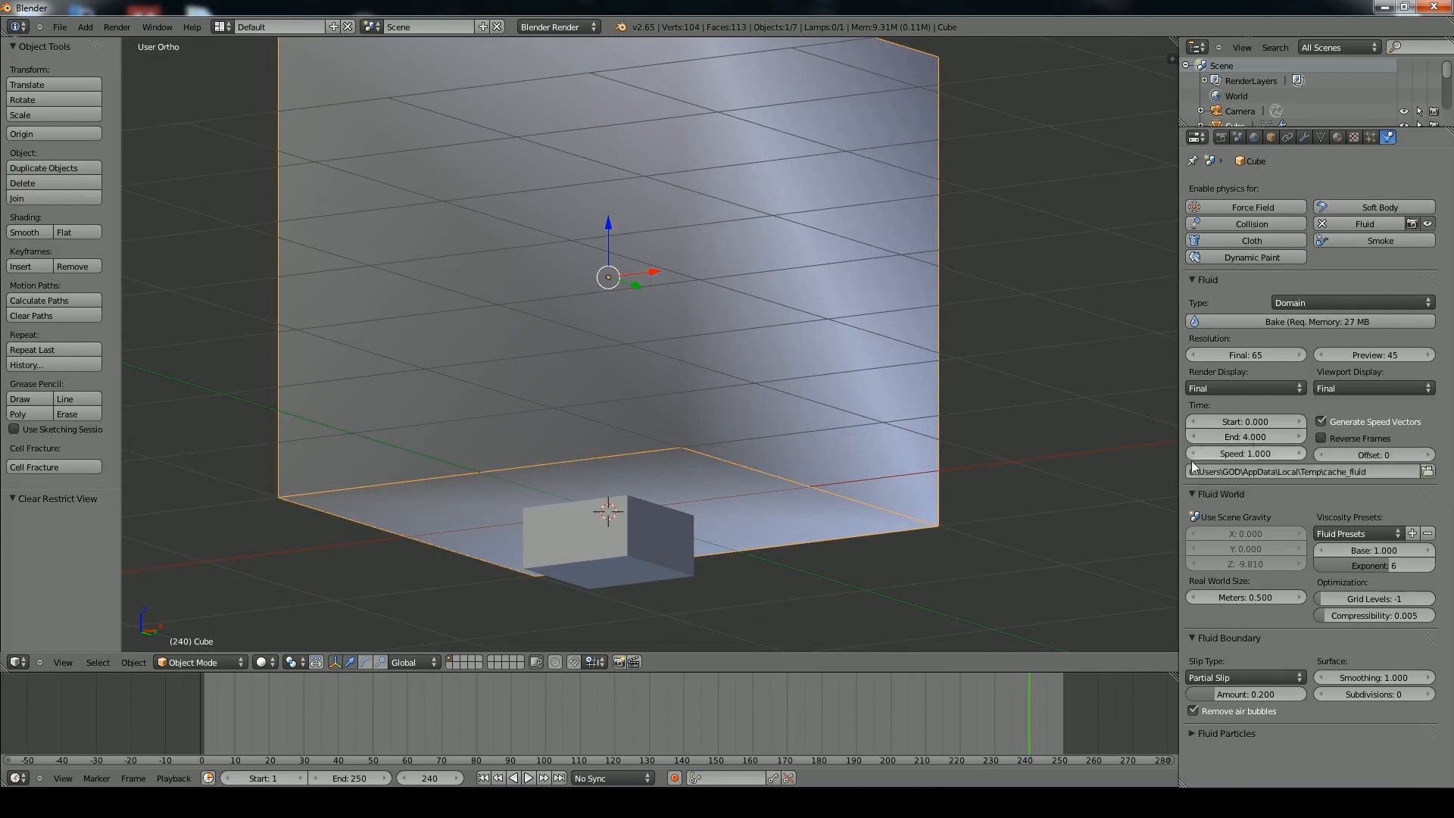
{"action": "middle_click_drag", "start_coordinate": [1134, 466], "coordinate": [958, 473]}
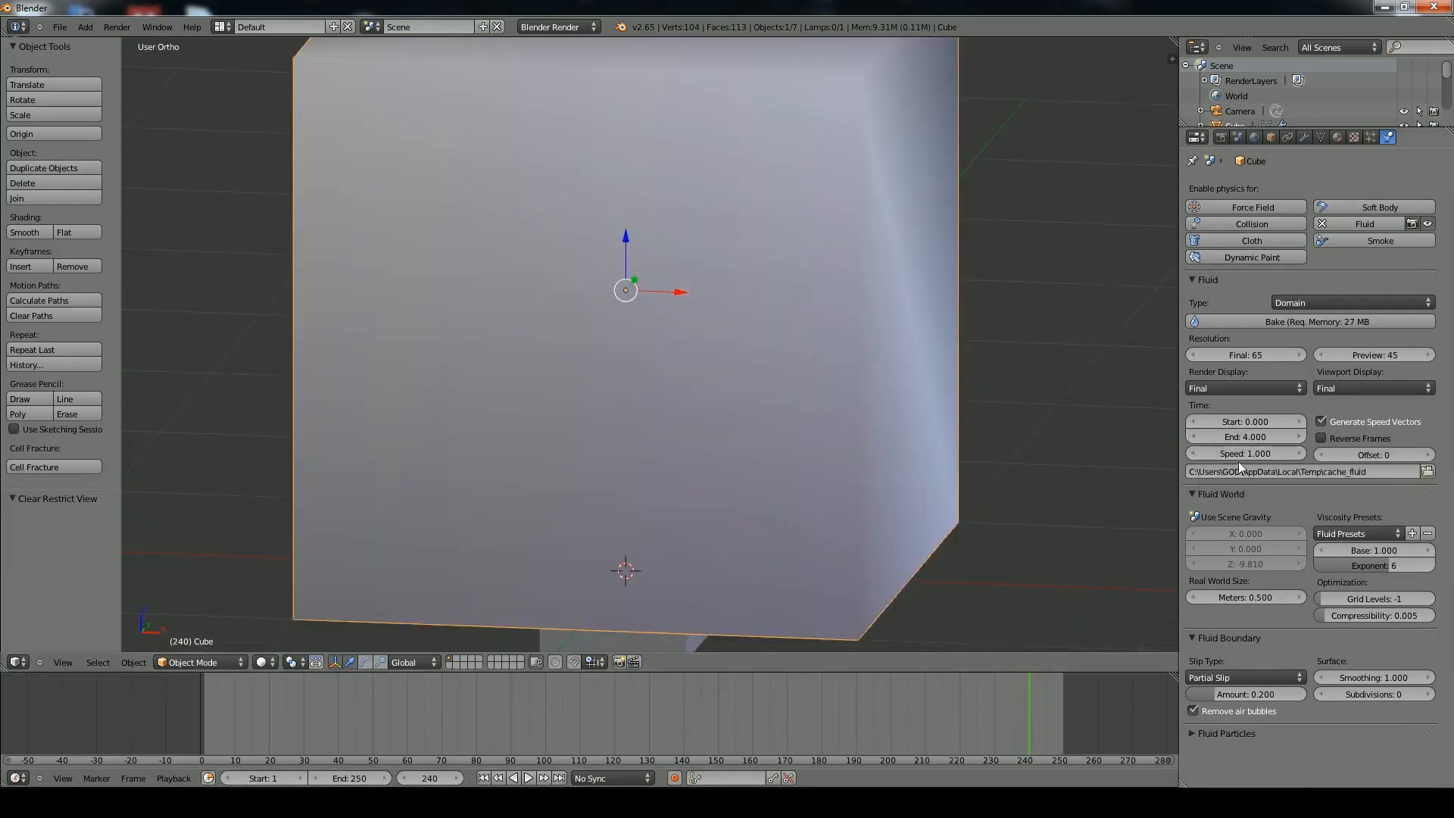
Set the timeline's end frame to 100 and scrub back to frame 97
{"action": "left_click", "coordinate": [1266, 443]}
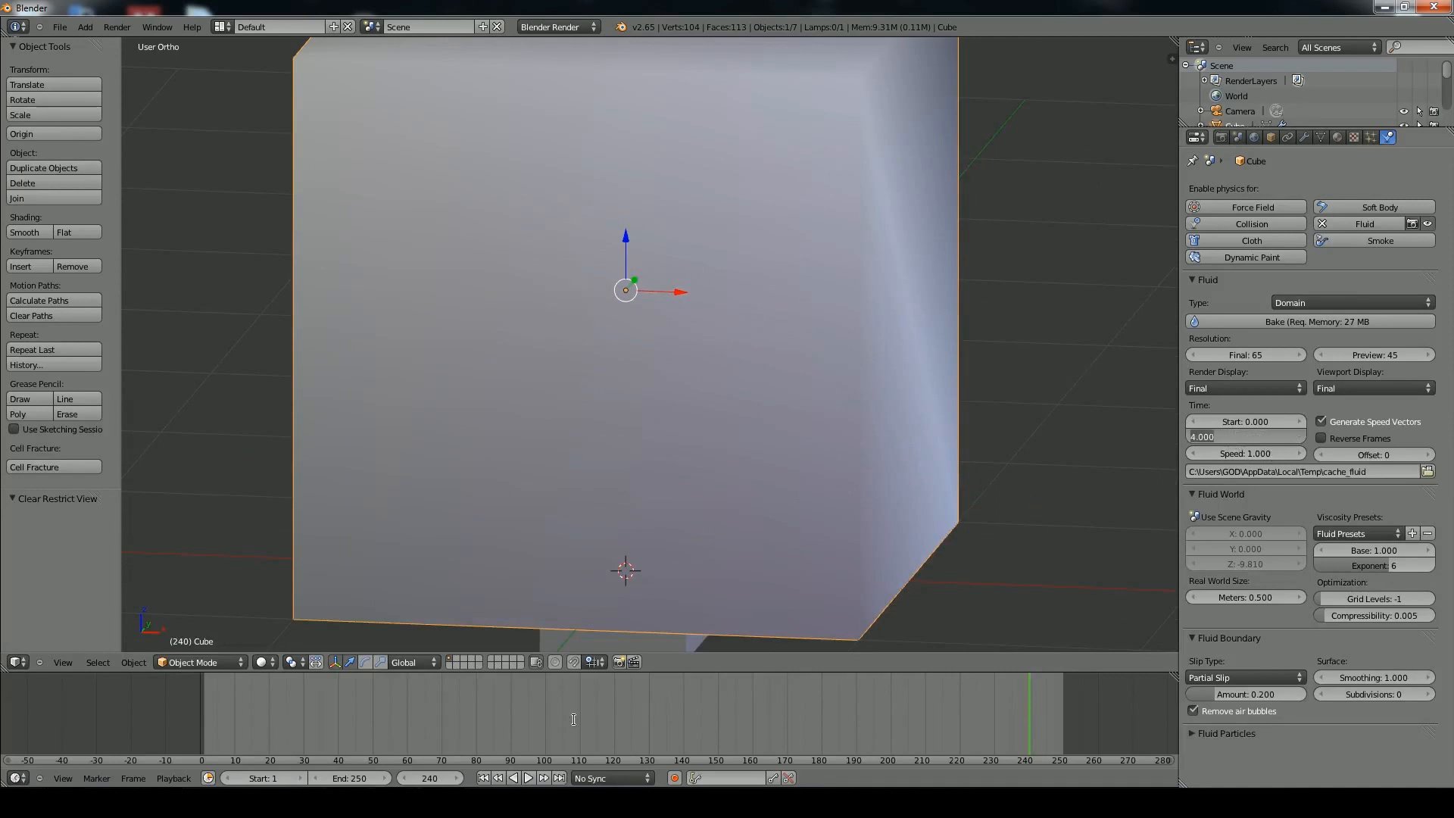
{"action": "left_click", "coordinate": [402, 775]}
{"action": "left_click", "coordinate": [350, 775]}
{"action": "type", "text": "100"}
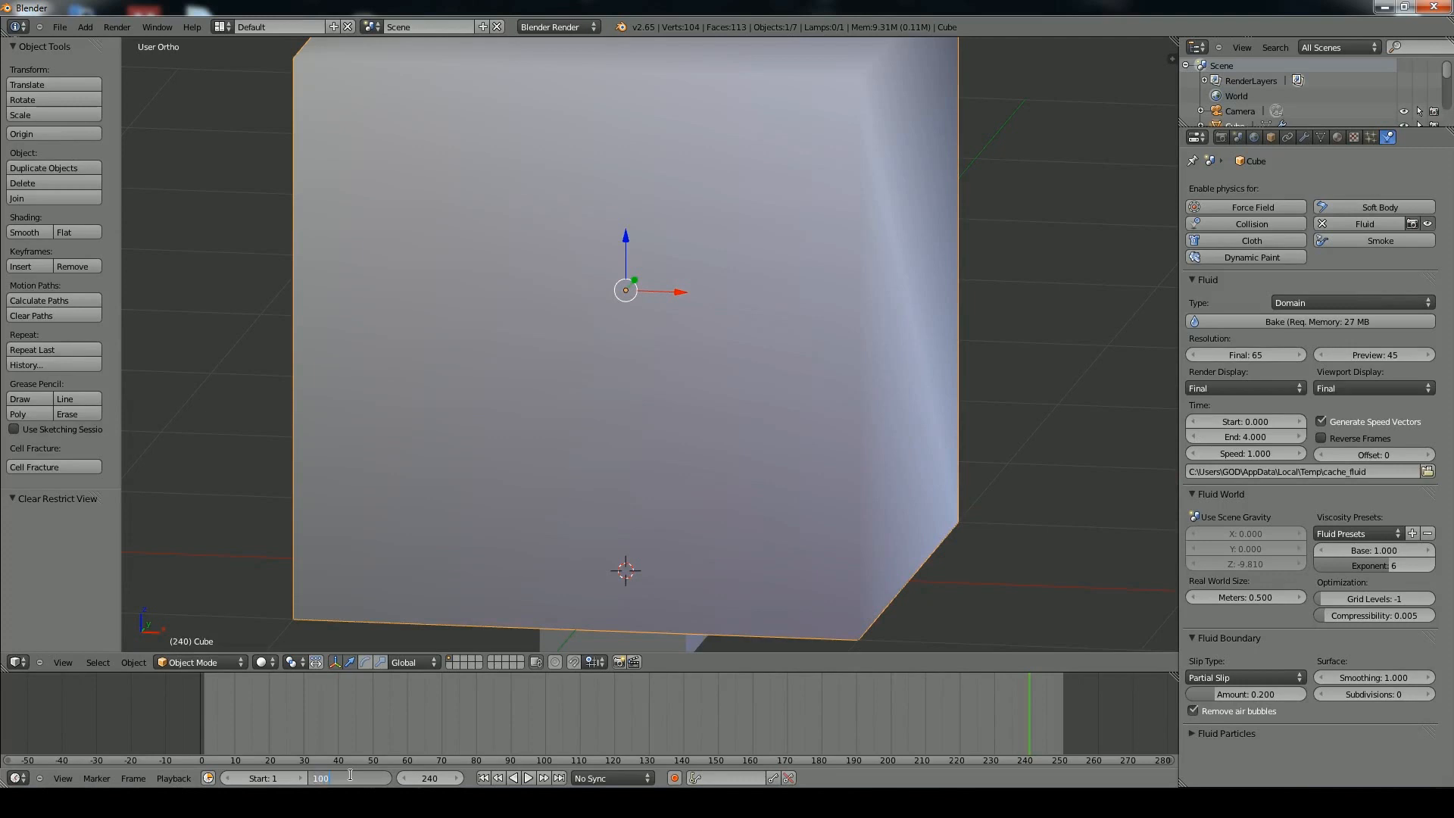
{"action": "key", "text": "Return"}
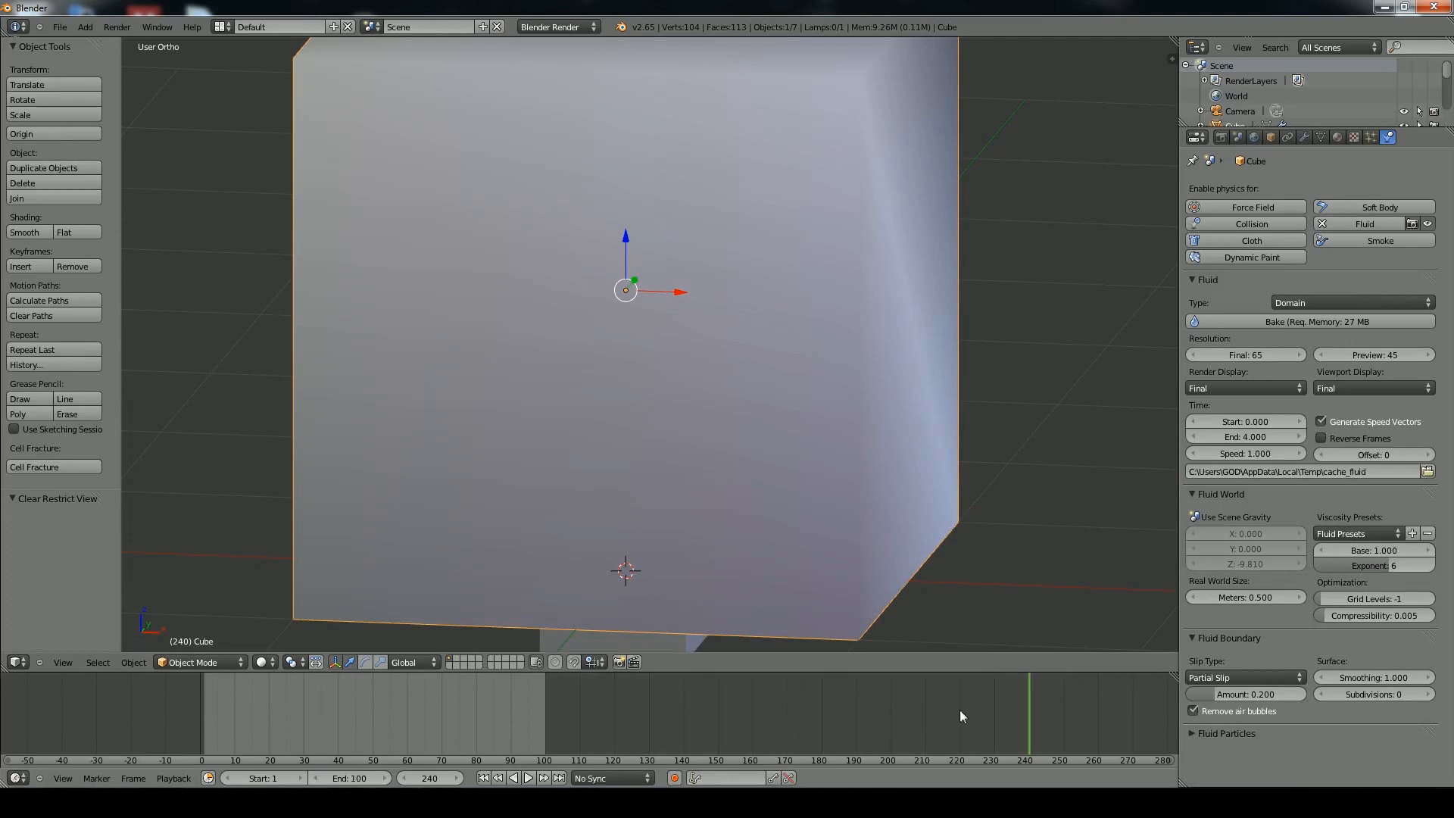
{"action": "left_click_drag", "start_coordinate": [1022, 708], "coordinate": [536, 719]}
Set the fluid domain's end time to 20 and bake the simulation
{"action": "left_click", "coordinate": [1266, 438]}
{"action": "type", "text": "20"}
{"action": "key", "text": "Return"}
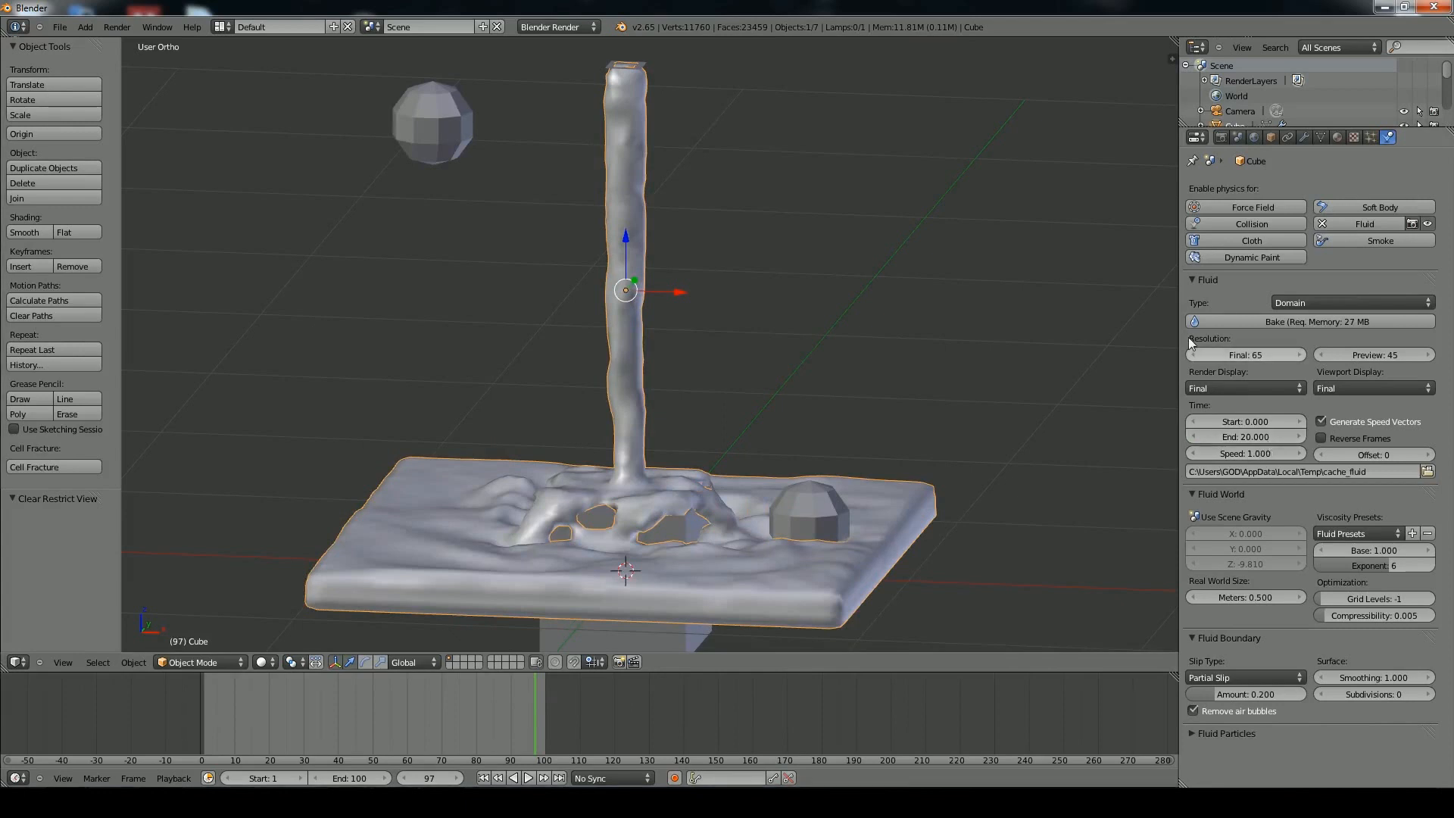
{"action": "left_click", "coordinate": [1281, 321]}
Go to frame 1 and step back and forth through the first baked frames, ending at frame 3
{"action": "left_click_drag", "start_coordinate": [220, 718], "coordinate": [204, 717]}
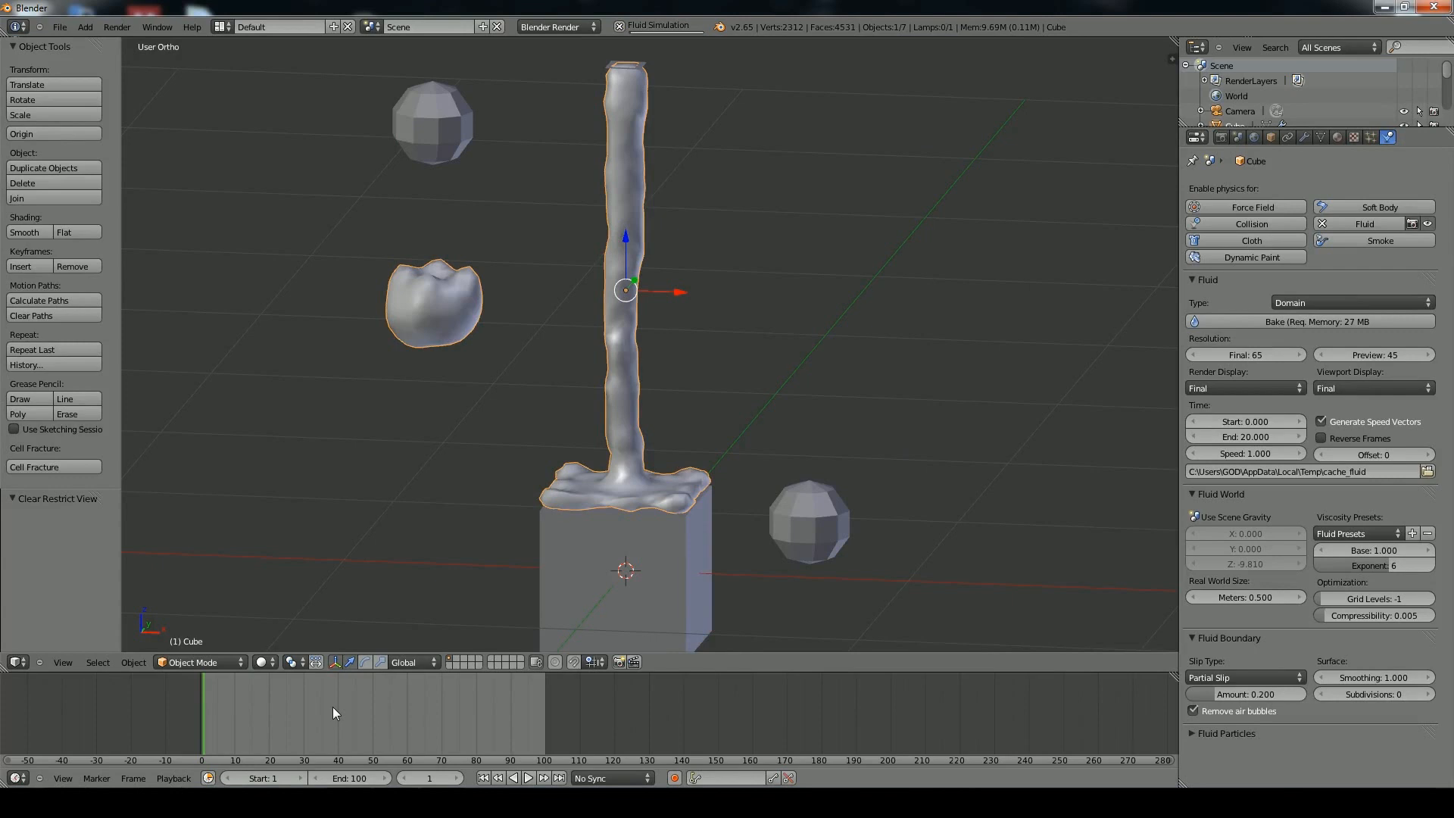
{"action": "key", "text": "Right"}
{"action": "key", "text": "Right"}
{"action": "key", "text": "Right"}
{"action": "key", "text": "Left"}
{"action": "key", "text": "Left"}
{"action": "key", "text": "Left"}
{"action": "key", "text": "Right"}
{"action": "key", "text": "Right"}
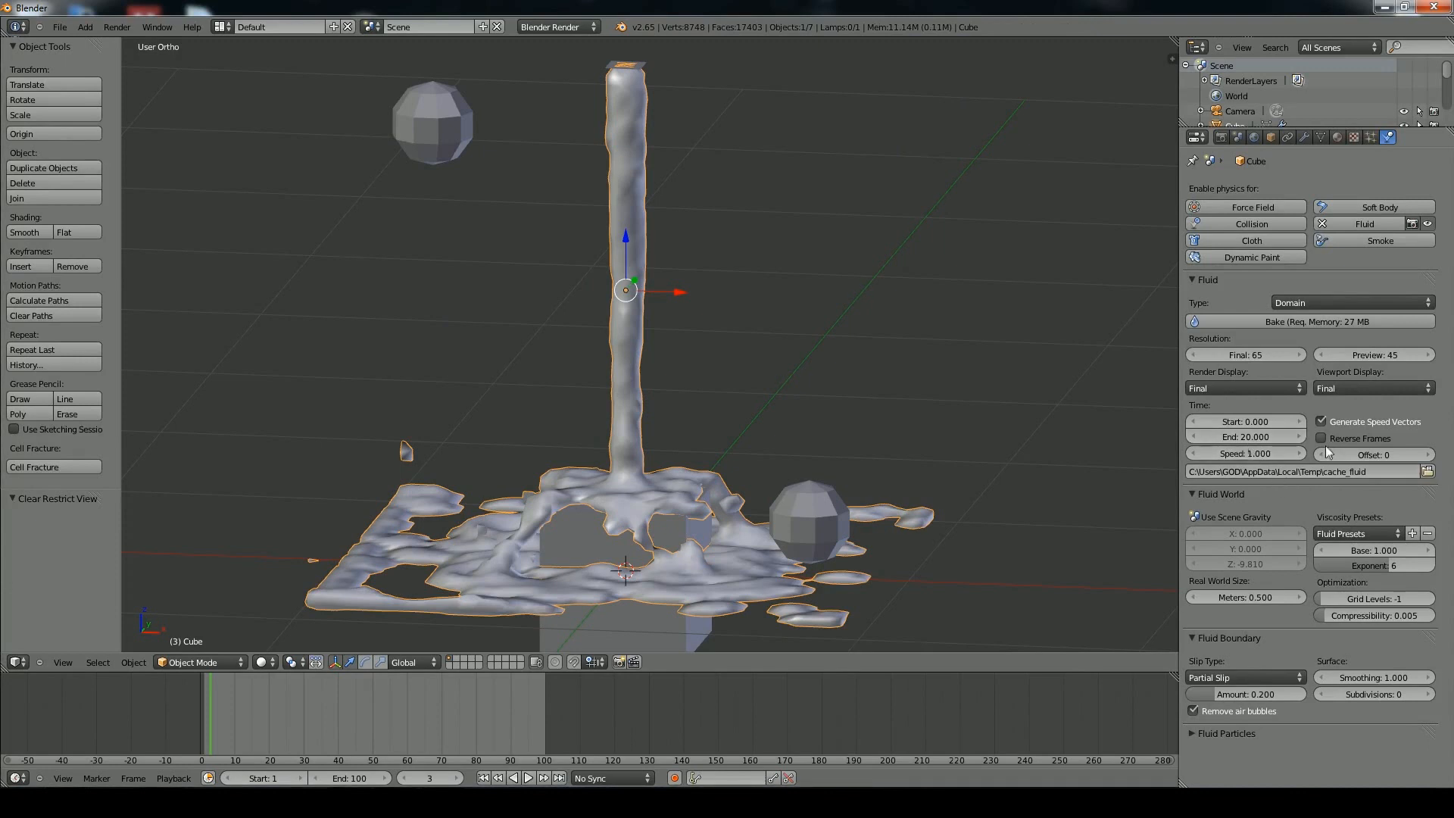
Examine the viscosity presets offered in the domain's fluid world settings without choosing one
{"action": "left_click", "coordinate": [1348, 533]}
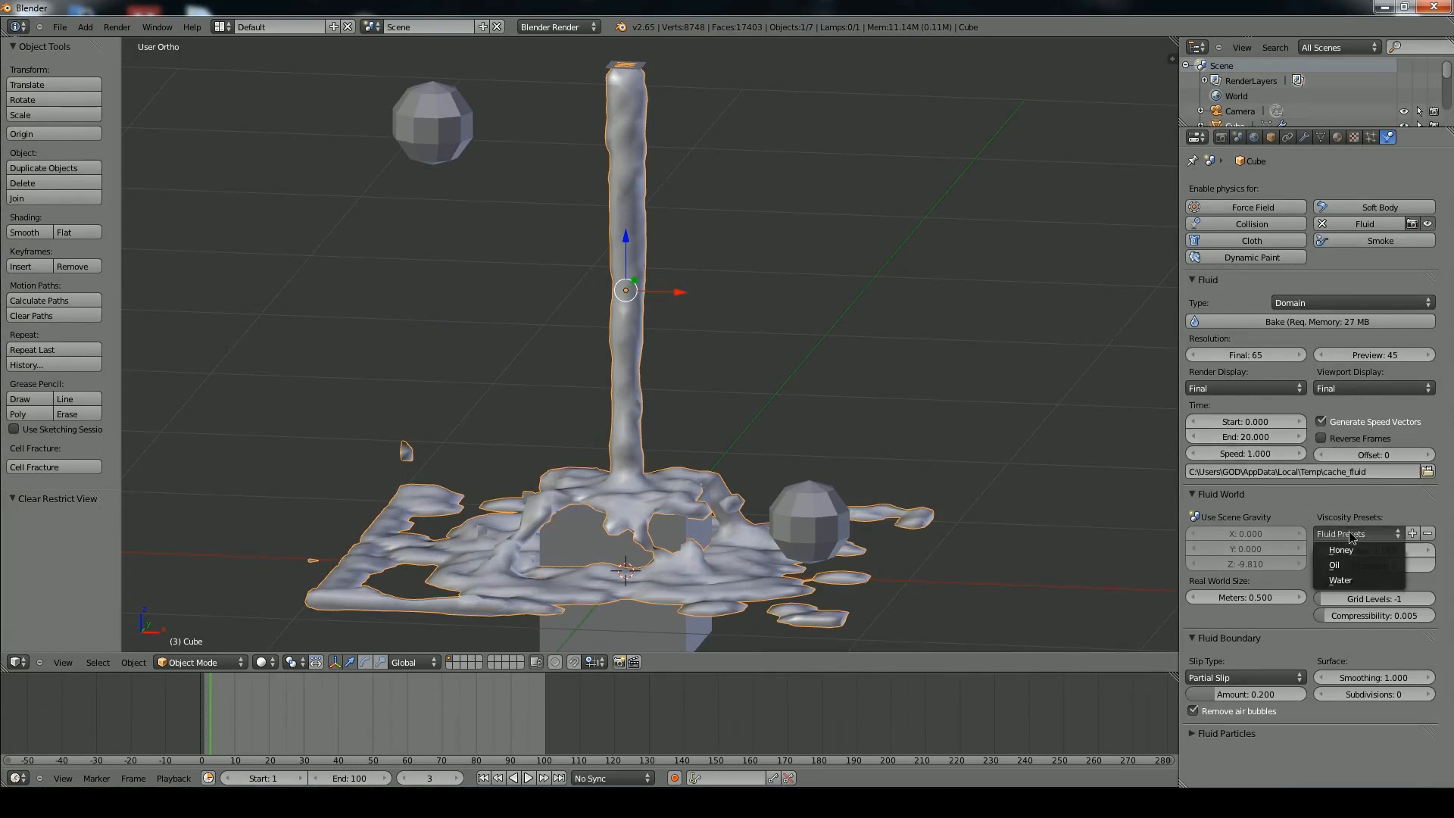
{"action": "left_click", "coordinate": [1358, 532]}
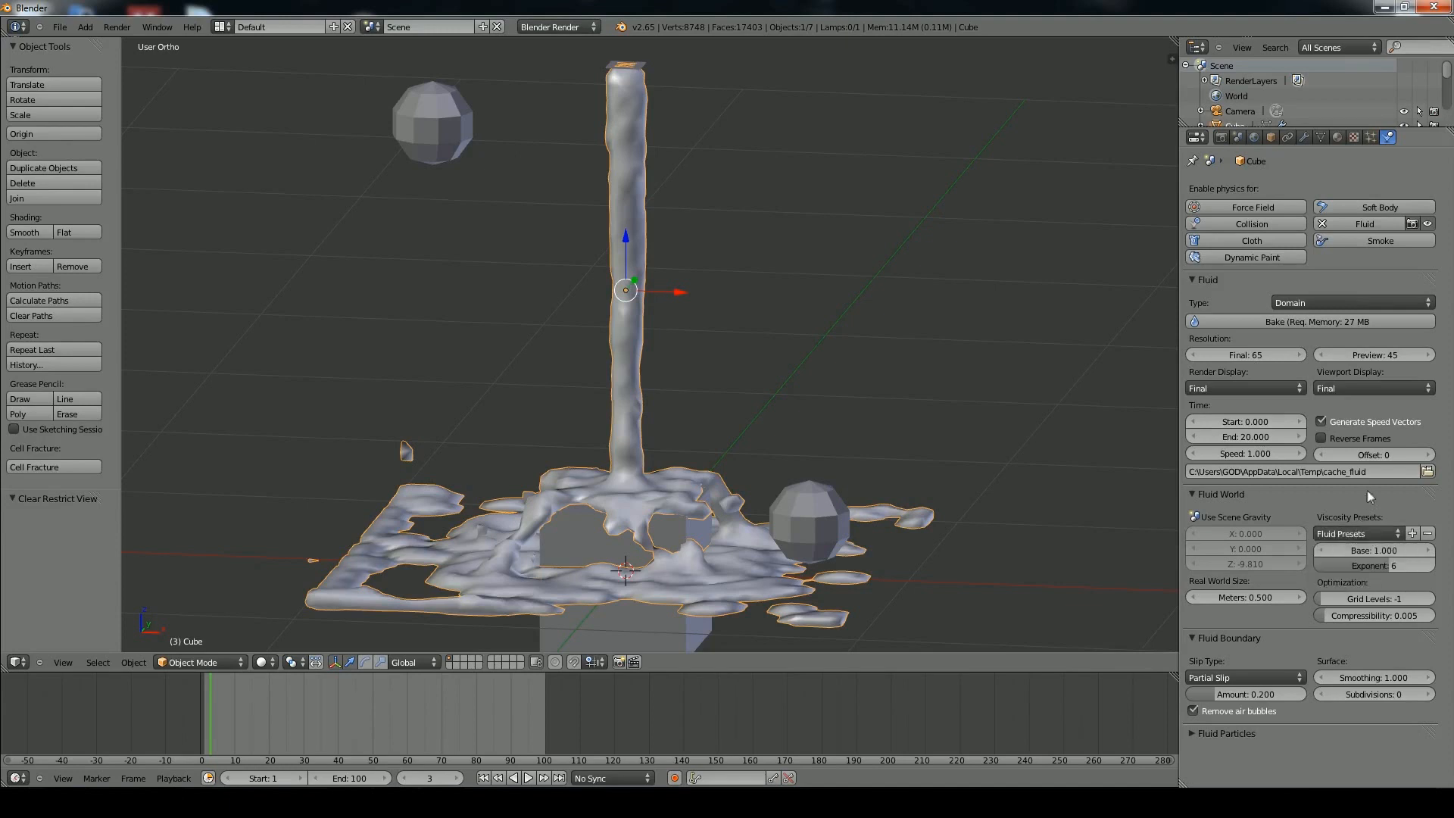
{"action": "left_click", "coordinate": [1361, 494]}
{"action": "left_click", "coordinate": [1346, 493]}
{"action": "left_click", "coordinate": [1360, 535]}
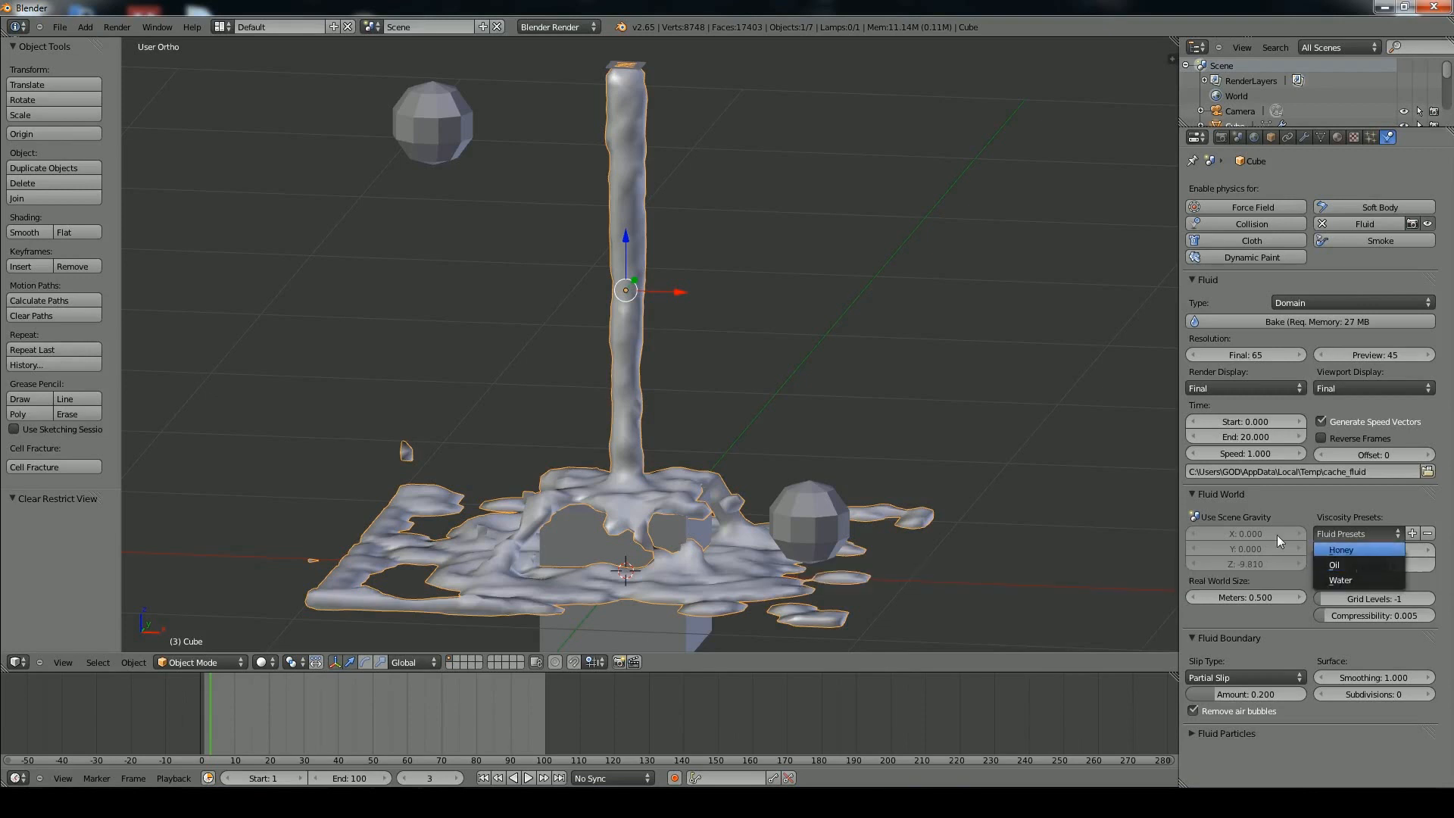
{"action": "left_click", "coordinate": [1352, 533]}
{"action": "left_click", "coordinate": [1332, 498]}
{"action": "left_click", "coordinate": [1320, 492]}
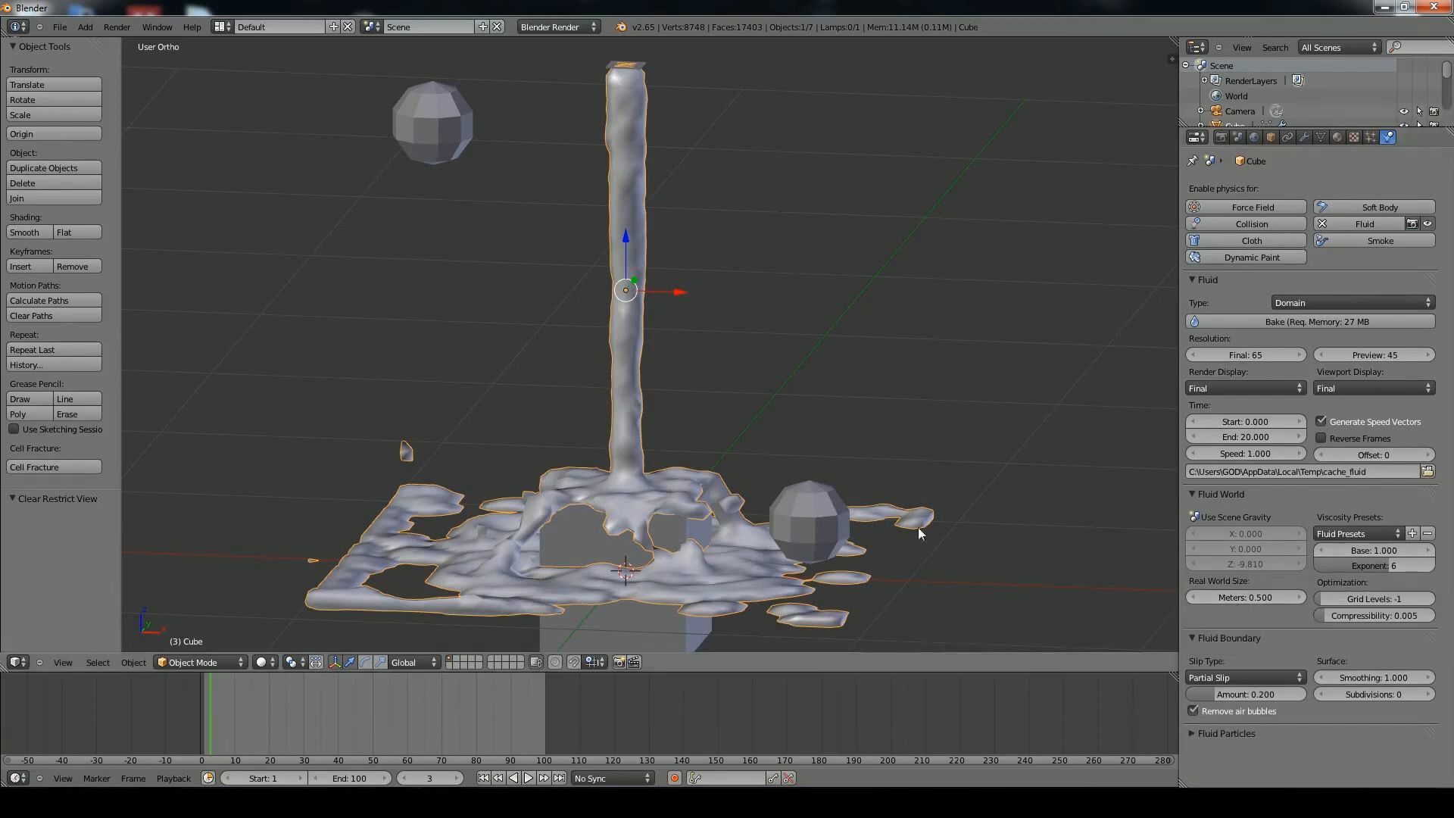
Step the timeline back to frame 0 and scrub it forward to frame 59
{"action": "scroll", "coordinate": [838, 468], "scroll_direction": "down", "scroll_amount": 3}
{"action": "middle_click_drag", "start_coordinate": [905, 469], "coordinate": [704, 454]}
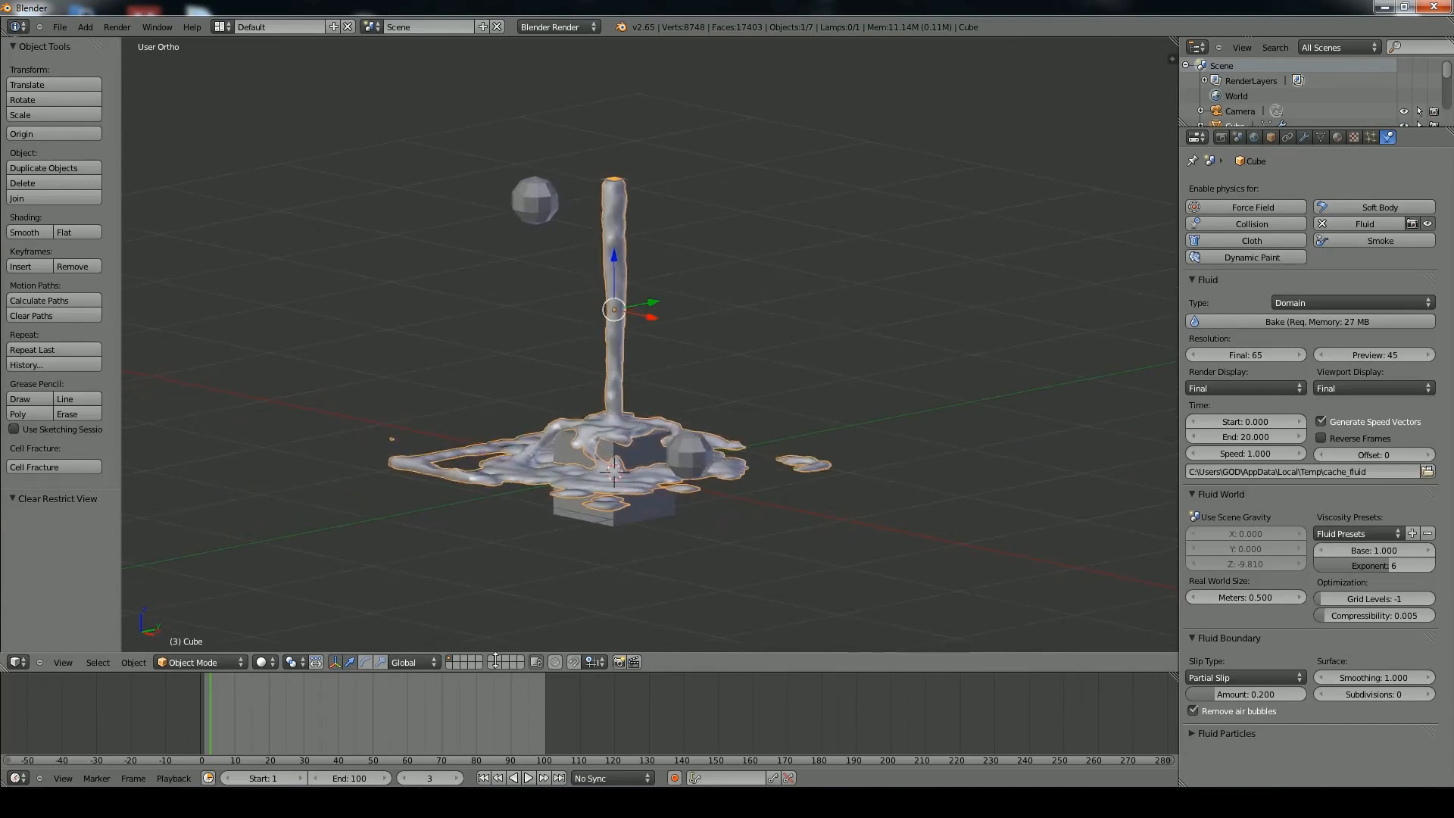
{"action": "left_click", "coordinate": [403, 777]}
{"action": "left_click", "coordinate": [403, 778]}
{"action": "left_click", "coordinate": [403, 777]}
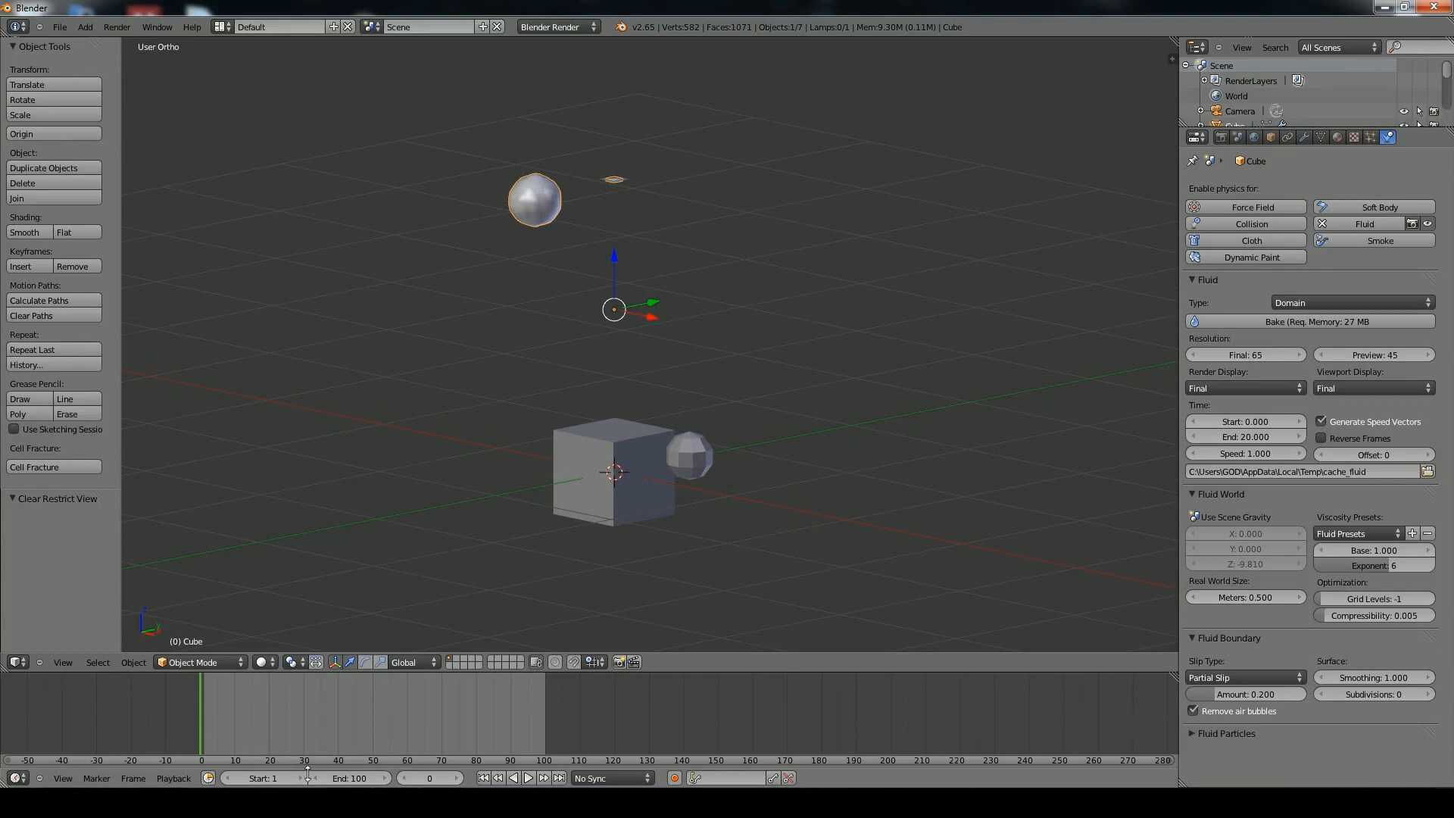
{"action": "left_click", "coordinate": [433, 775]}
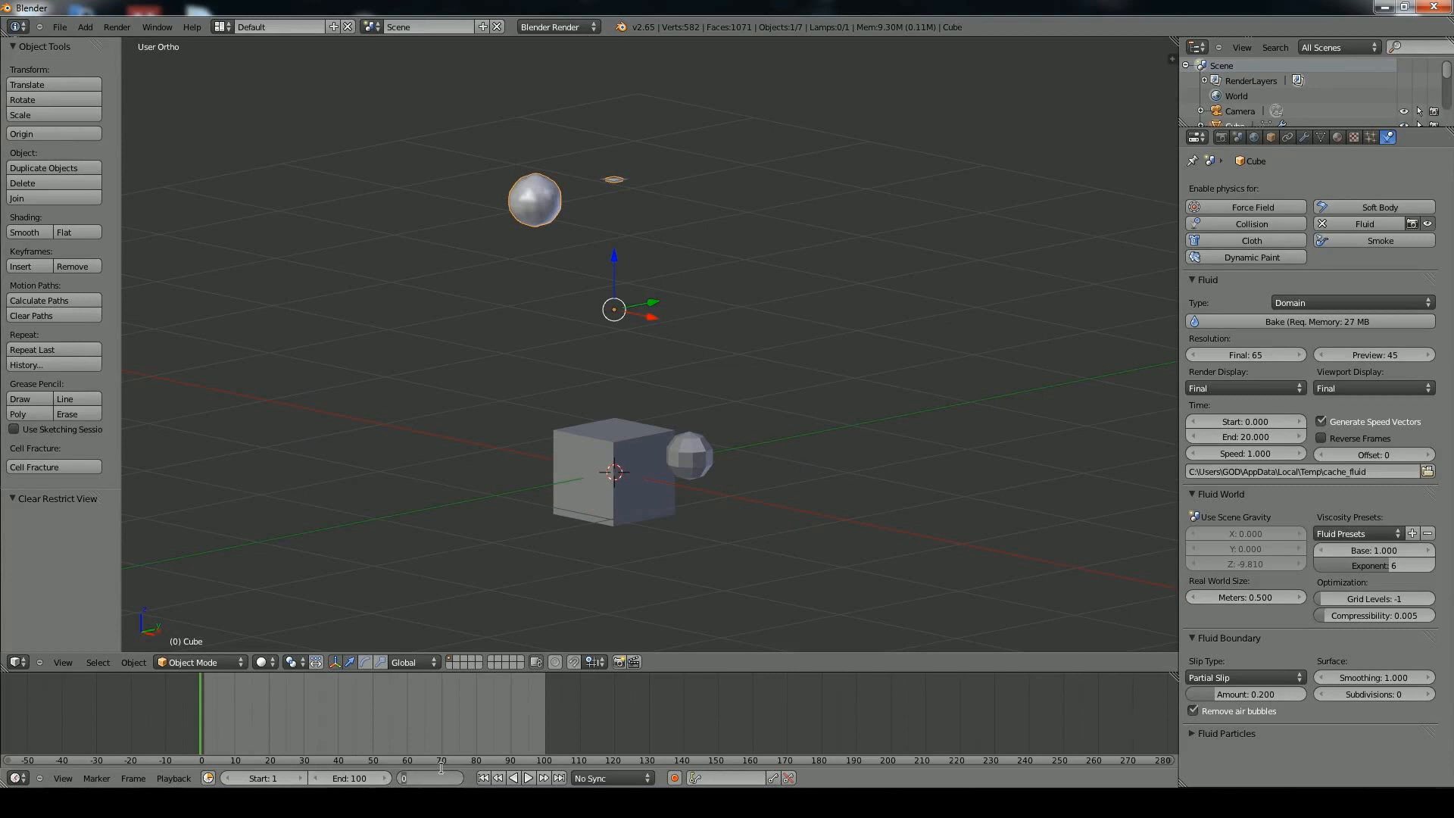
{"action": "key", "text": "Return"}
{"action": "left_click_drag", "start_coordinate": [434, 758], "coordinate": [404, 738]}
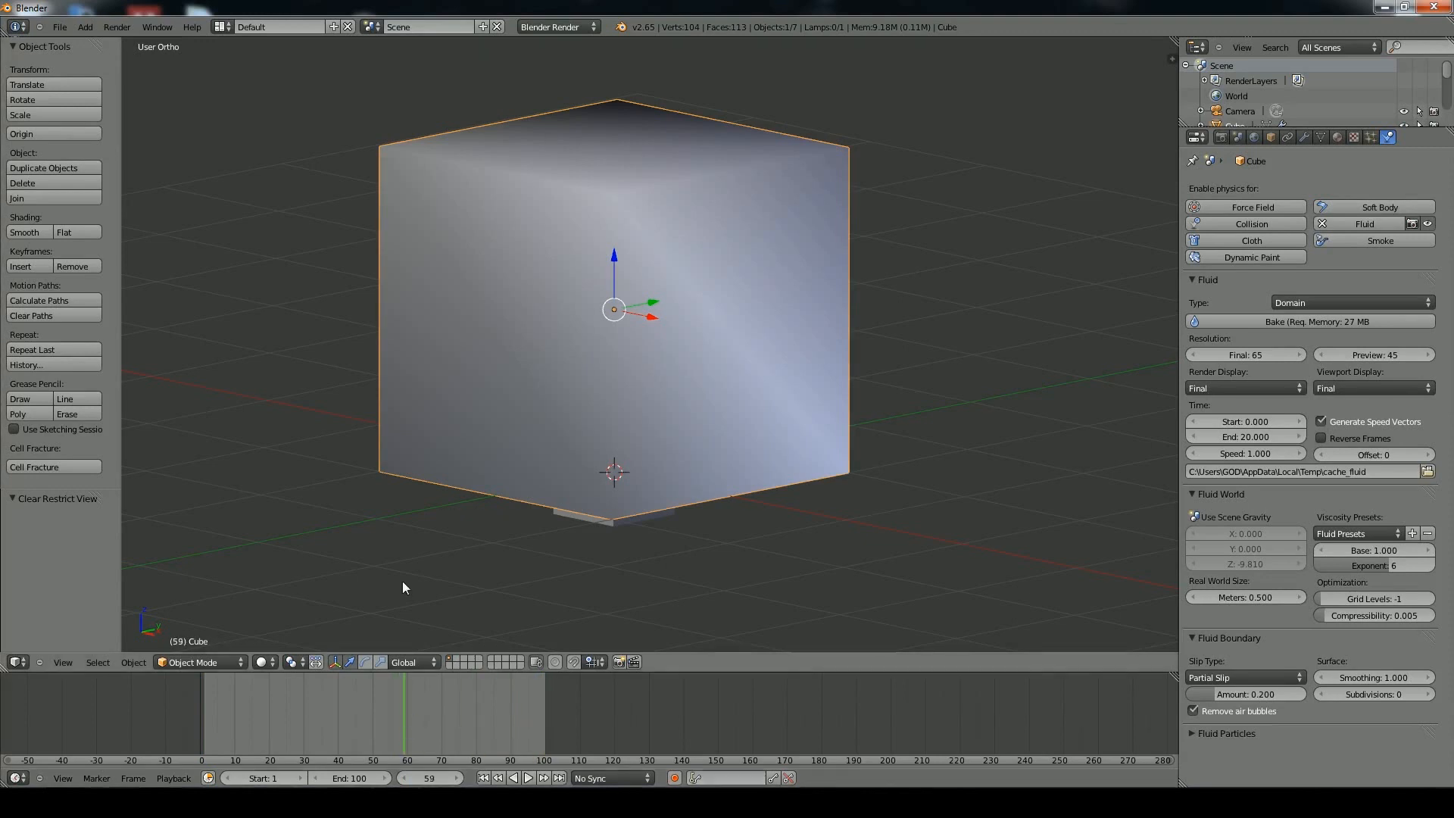
Examine the domain cube from several angles and scrub the timeline to frame 12
{"action": "middle_click_drag", "start_coordinate": [552, 406], "coordinate": [621, 414]}
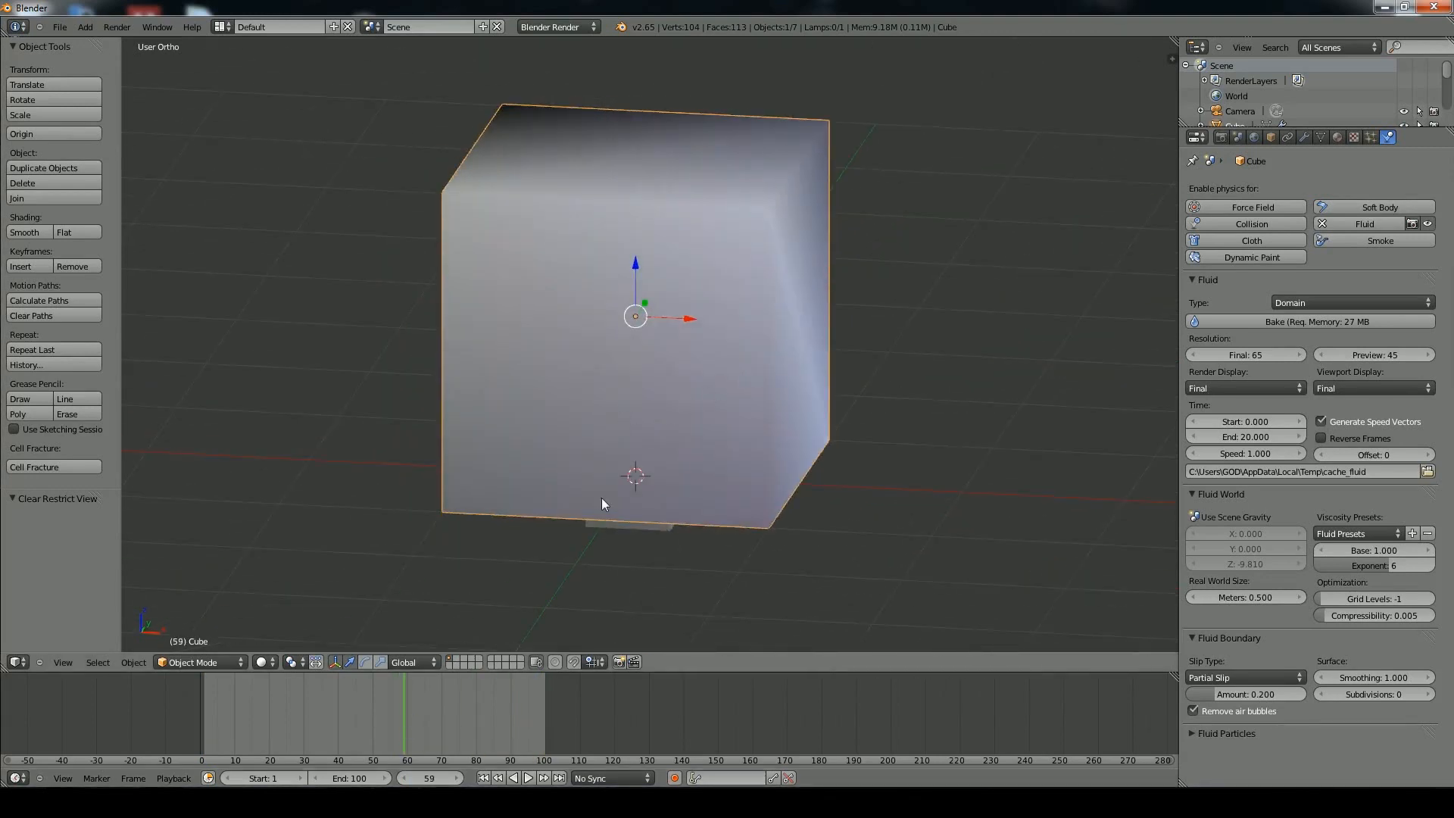
{"action": "middle_click_drag", "start_coordinate": [556, 496], "coordinate": [602, 490]}
{"action": "middle_click_drag", "start_coordinate": [704, 477], "coordinate": [568, 544]}
{"action": "scroll", "coordinate": [601, 453], "scroll_direction": "down", "scroll_amount": 2}
{"action": "left_click_drag", "start_coordinate": [281, 701], "coordinate": [242, 704]}
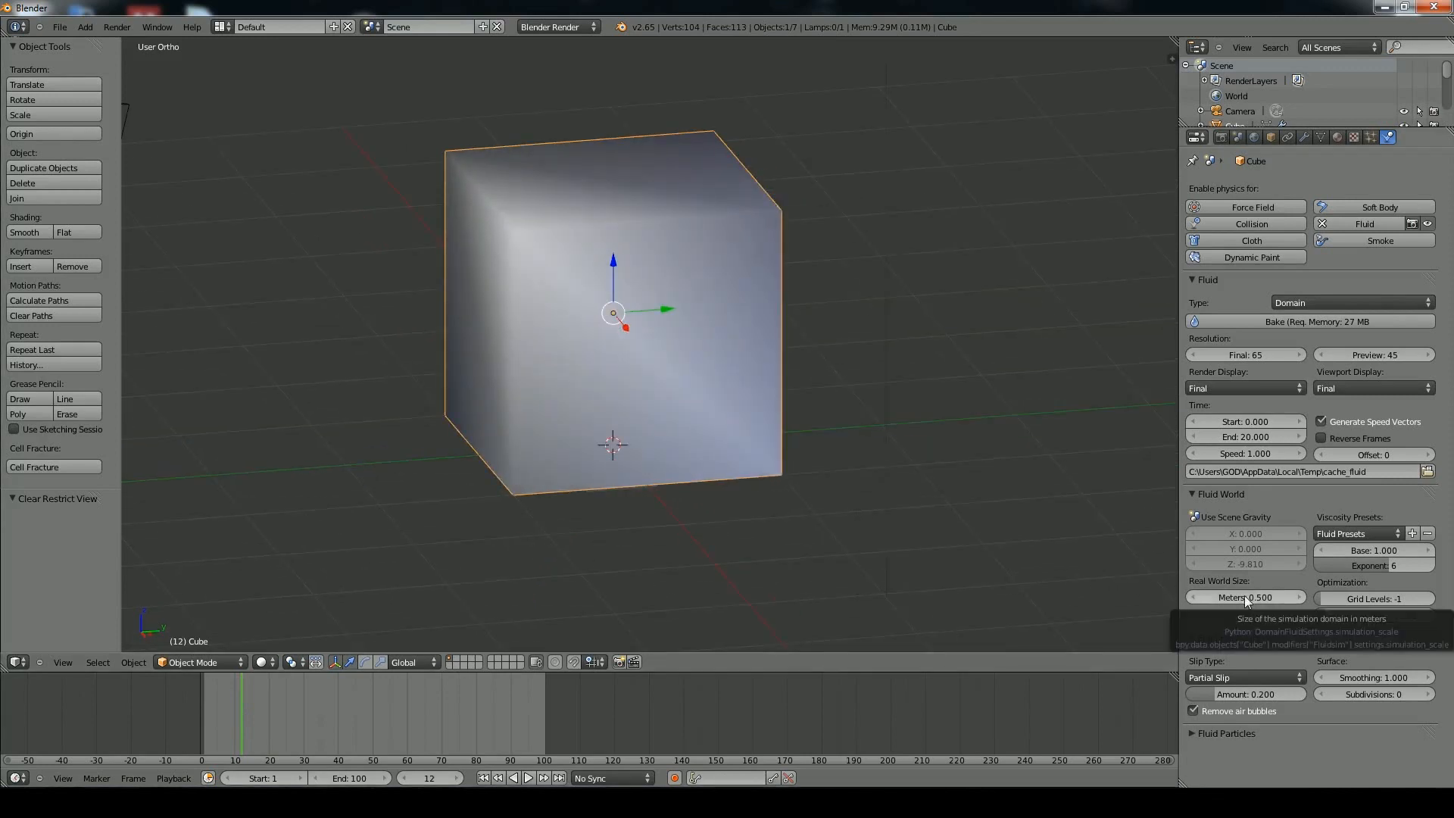
Set the domain's real world size to 10 meters and rebake the fluid
{"action": "middle_click_drag", "start_coordinate": [560, 461], "coordinate": [679, 494]}
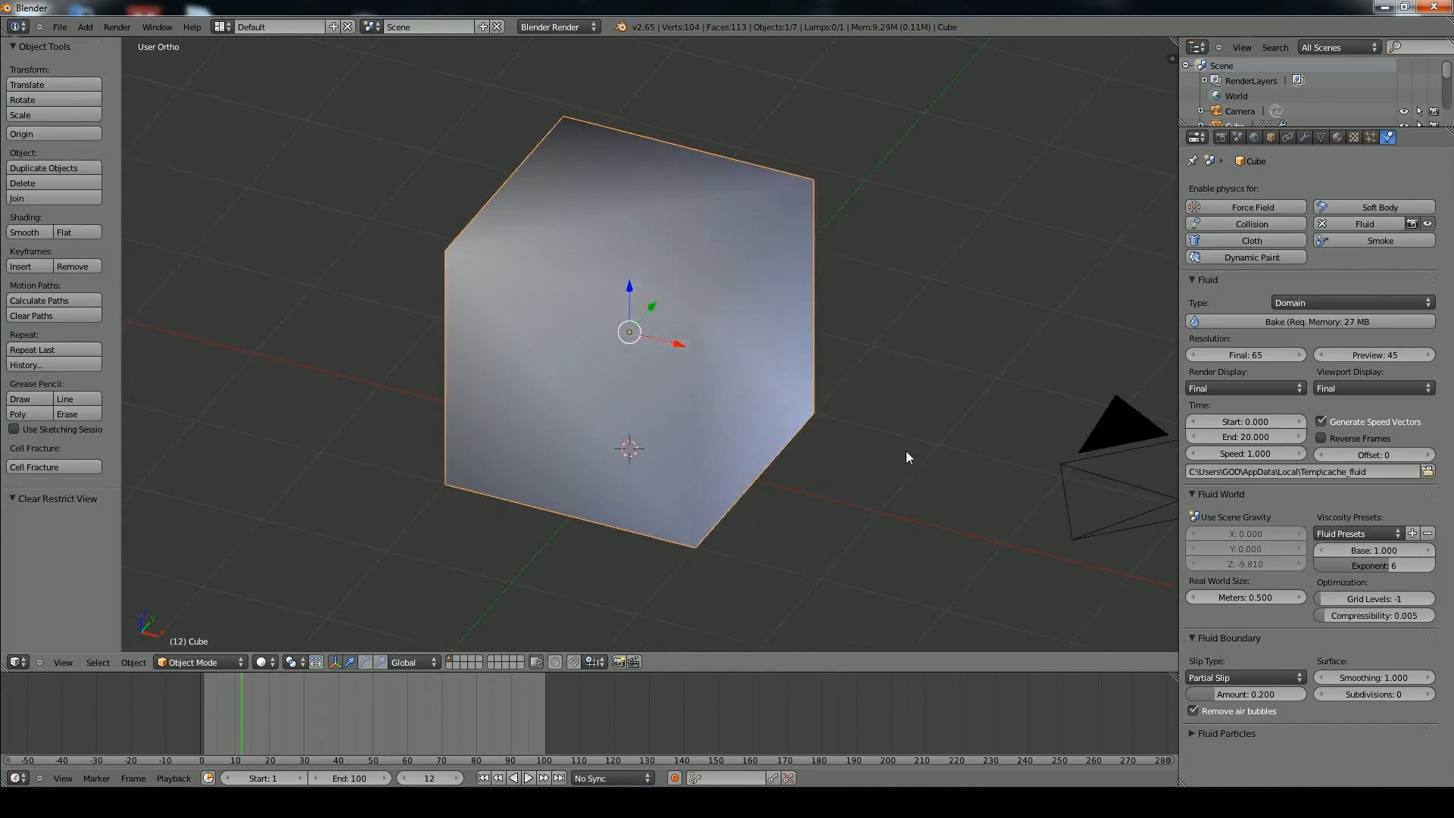
{"action": "middle_click_drag", "start_coordinate": [906, 457], "coordinate": [1090, 529]}
{"action": "left_click", "coordinate": [1255, 599]}
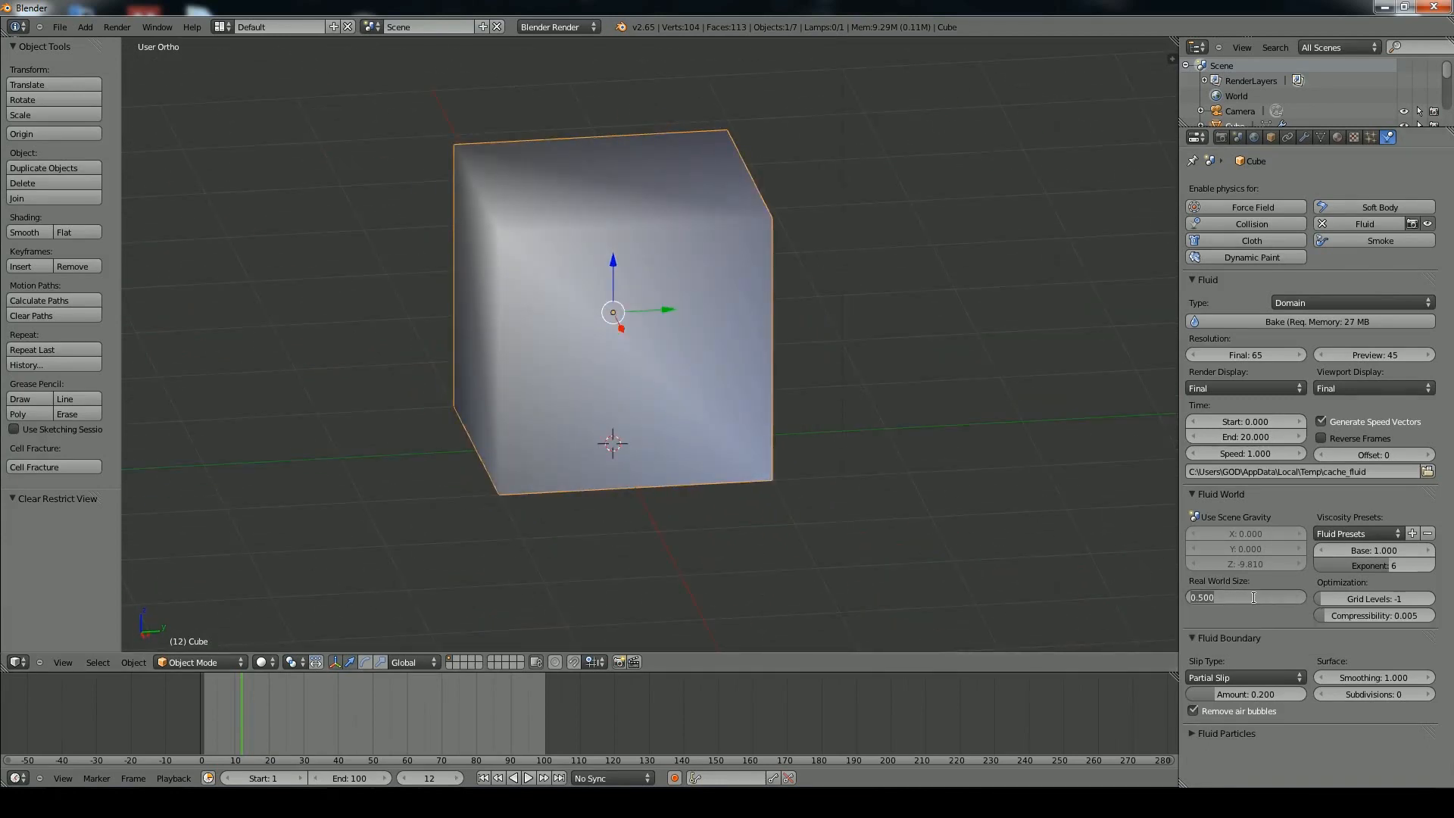
{"action": "type", "text": "10"}
{"action": "key", "text": "Return"}
{"action": "scroll", "coordinate": [777, 470], "scroll_direction": "up", "scroll_amount": 4}
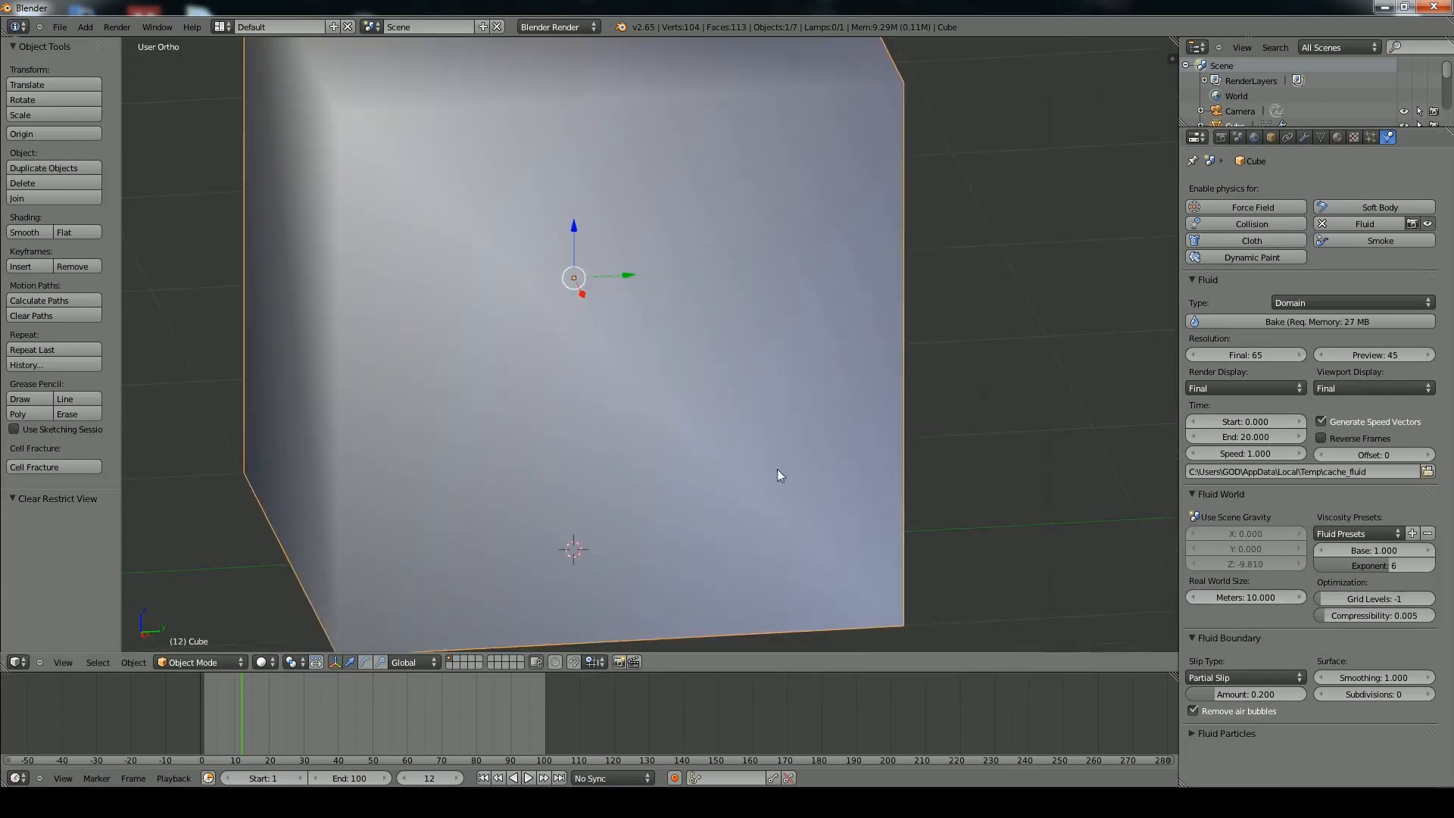
{"action": "middle_click_drag", "start_coordinate": [776, 470], "coordinate": [830, 438]}
{"action": "left_click", "coordinate": [1251, 321]}
Scrub through the early baked frames to frame 9 and examine the fluid
{"action": "left_click_drag", "start_coordinate": [234, 689], "coordinate": [225, 704]}
{"action": "middle_click_drag", "start_coordinate": [523, 494], "coordinate": [471, 557]}
{"action": "mouse_move", "coordinate": [224, 711]}
{"action": "left_mouse_down"}
{"action": "mouse_move", "coordinate": [249, 720]}
{"action": "mouse_move", "coordinate": [232, 717]}
{"action": "left_mouse_up"}
{"action": "mouse_move", "coordinate": [494, 477]}
{"action": "middle_mouse_down"}
{"action": "mouse_move", "coordinate": [697, 545]}
{"action": "mouse_move", "coordinate": [483, 496]}
{"action": "middle_mouse_up"}
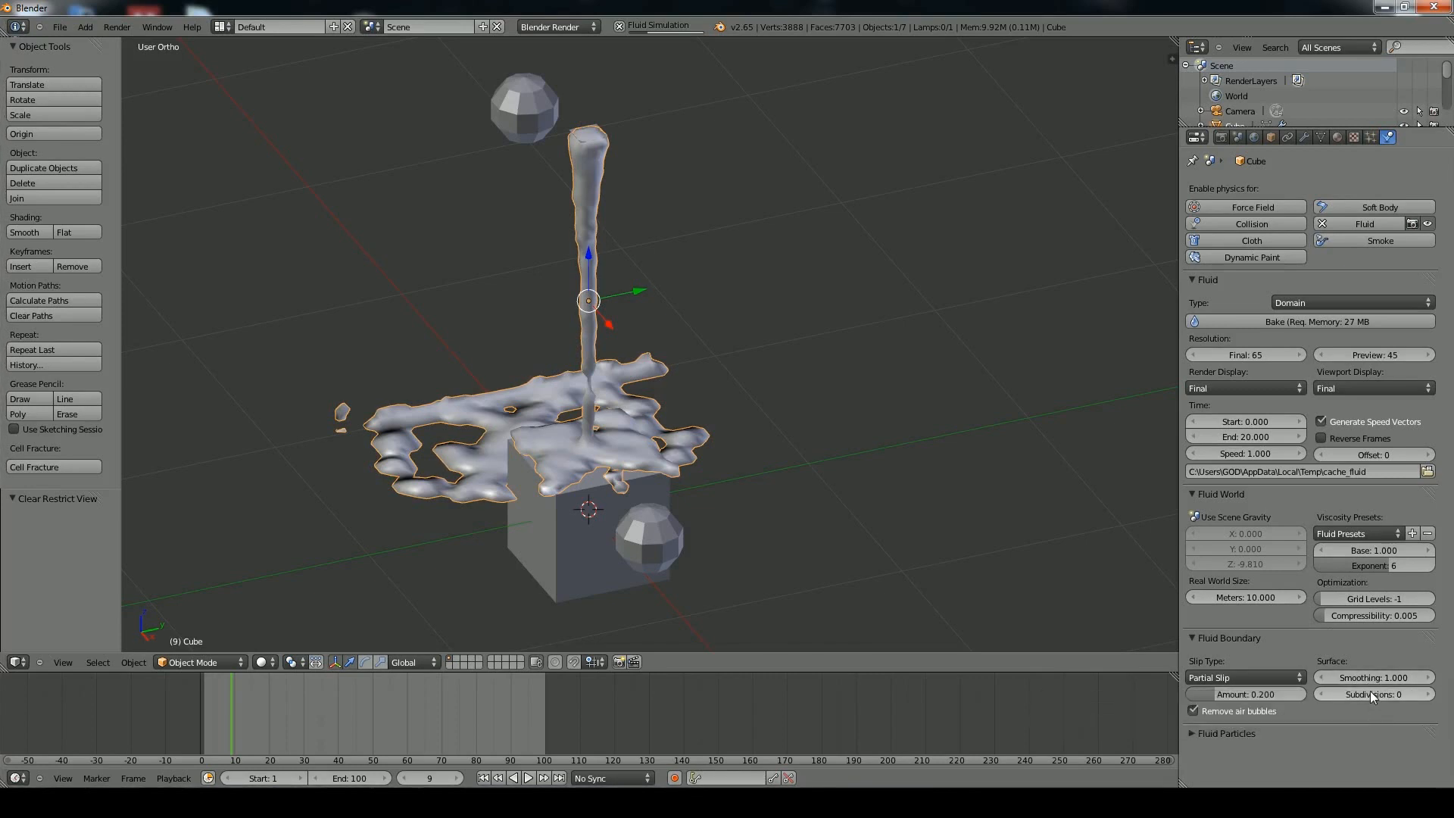
Set the fluid's surface subdivisions to 2, scrub to frame 5 and rebake the simulation
{"action": "scroll", "coordinate": [732, 598], "scroll_direction": "up", "scroll_amount": 3}
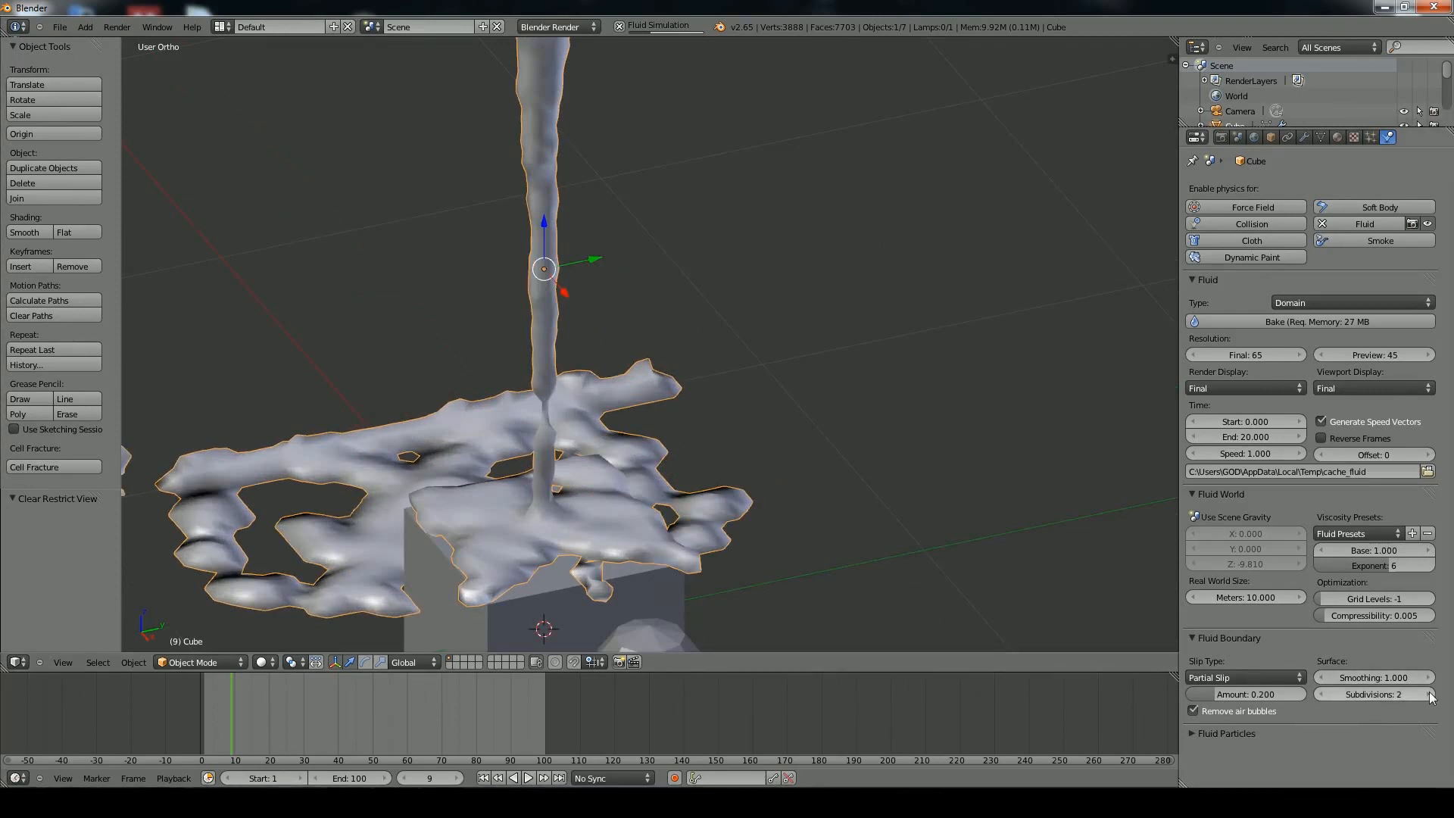
{"action": "middle_click_drag", "start_coordinate": [886, 587], "coordinate": [937, 594]}
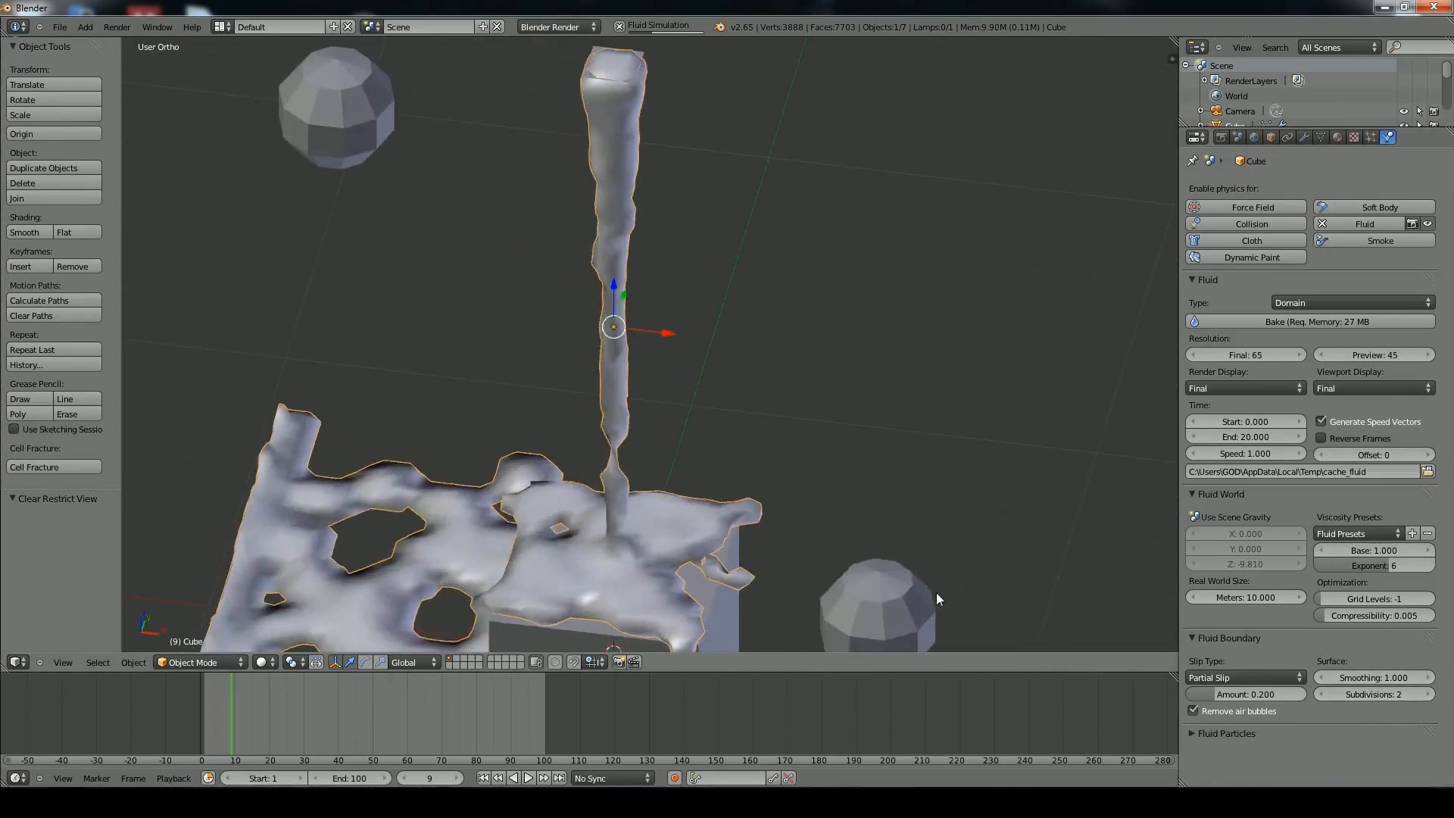
{"action": "scroll", "coordinate": [937, 593], "scroll_direction": "down", "scroll_amount": 2}
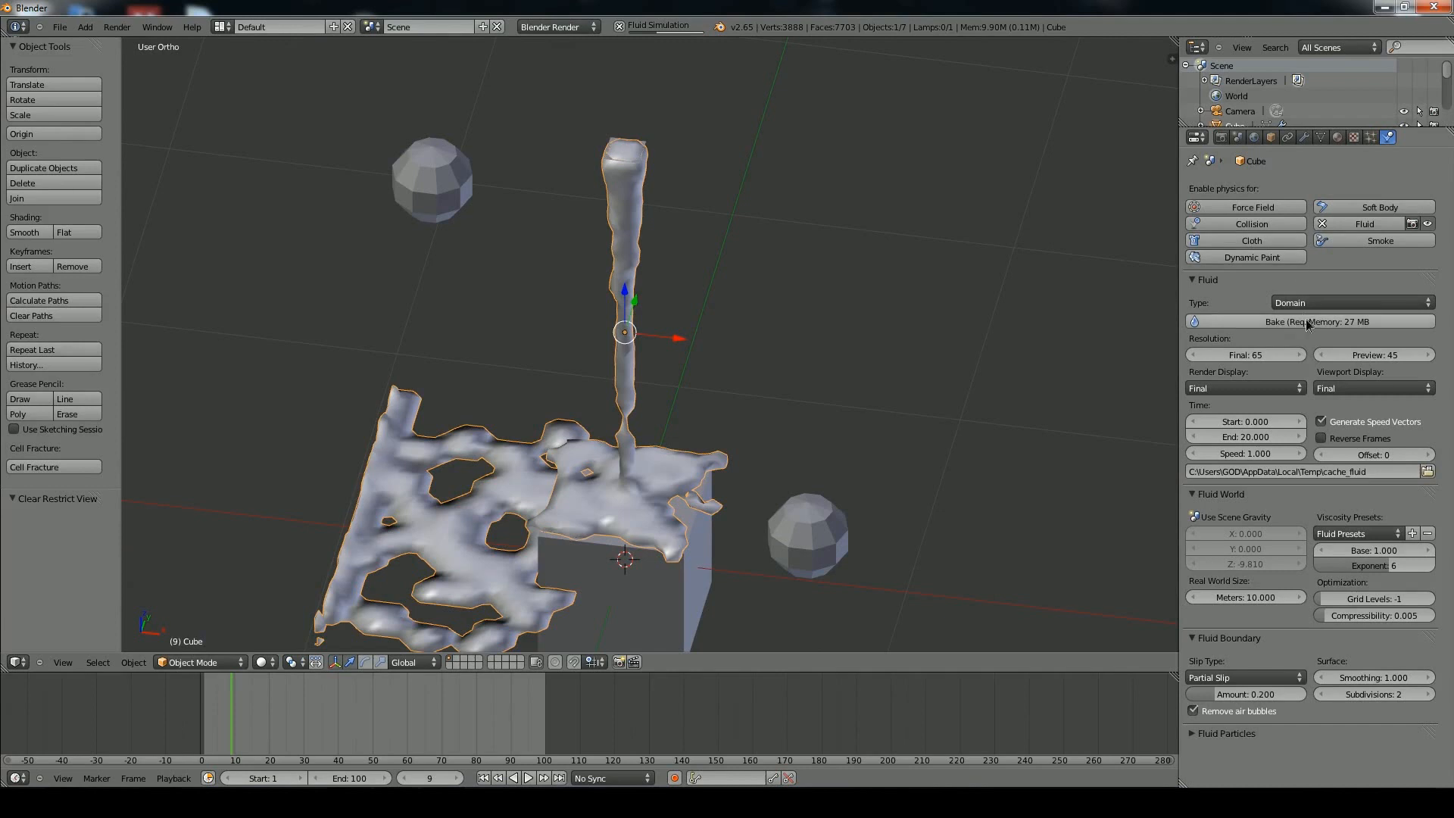
{"action": "left_click_drag", "start_coordinate": [229, 712], "coordinate": [218, 723]}
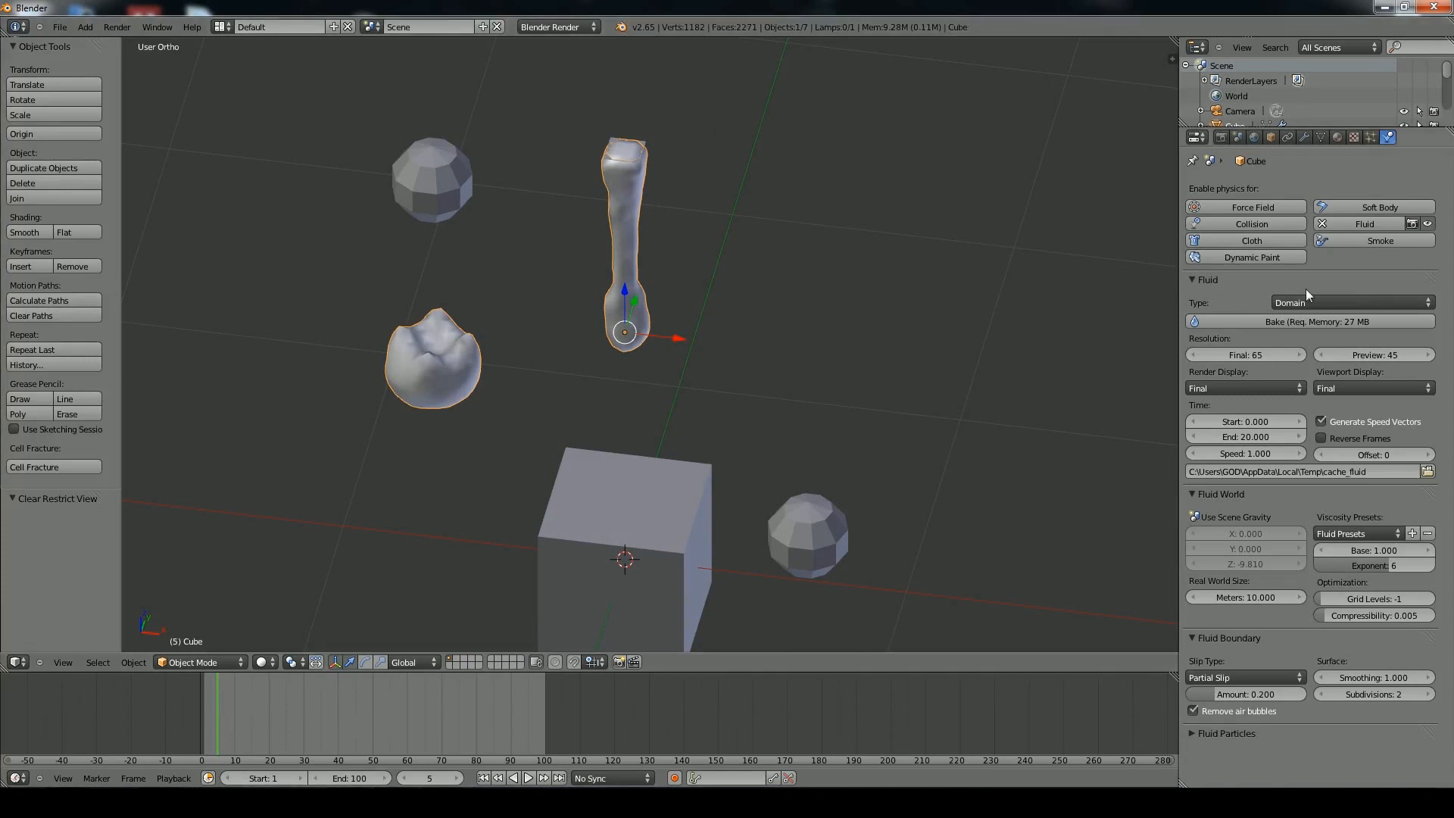
{"action": "left_click", "coordinate": [1316, 321]}
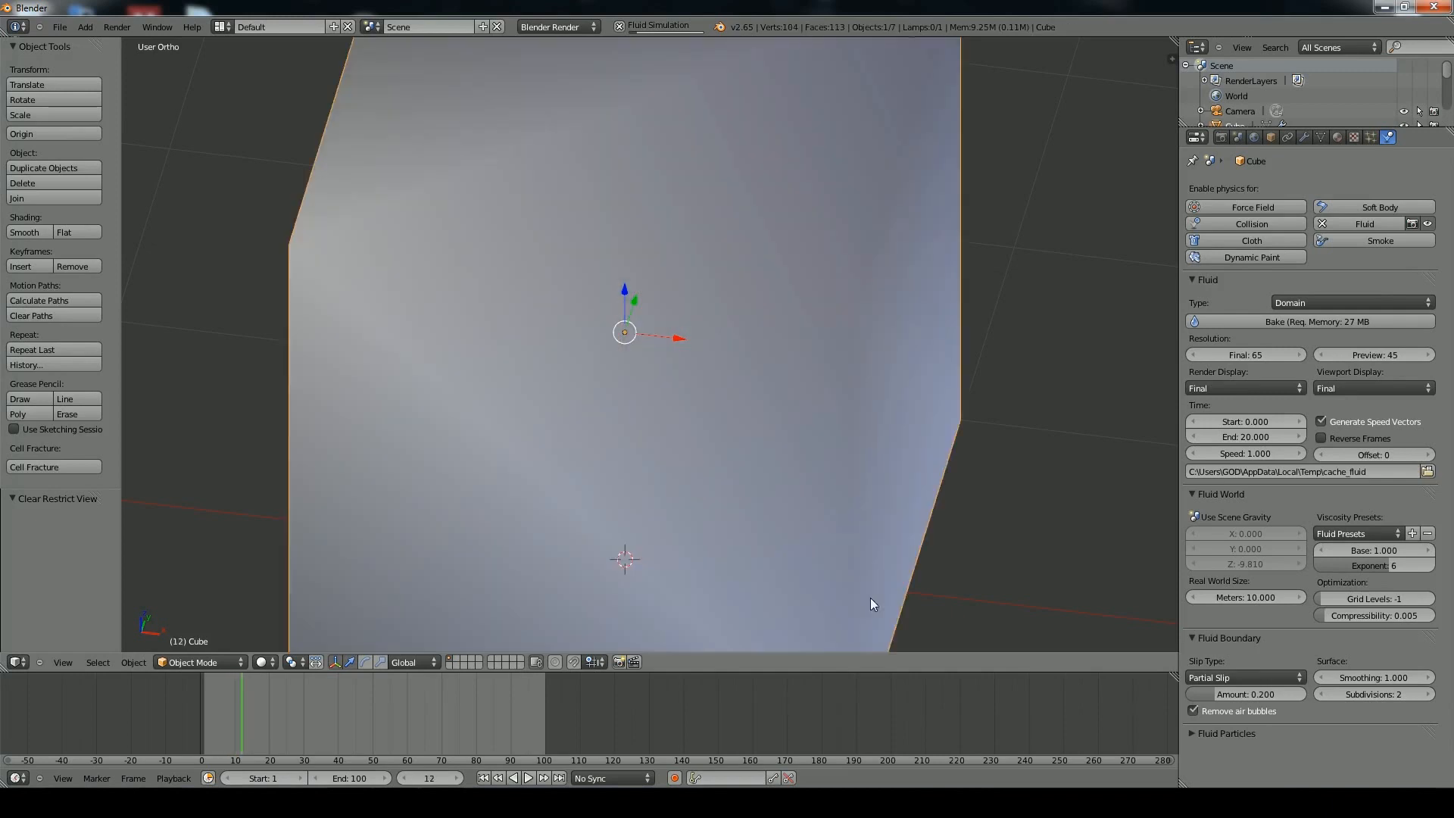
Step back to frame 11 and examine the subdivided fluid from several sides
{"action": "key", "text": "Left"}
{"action": "middle_click_drag", "start_coordinate": [792, 462], "coordinate": [815, 621]}
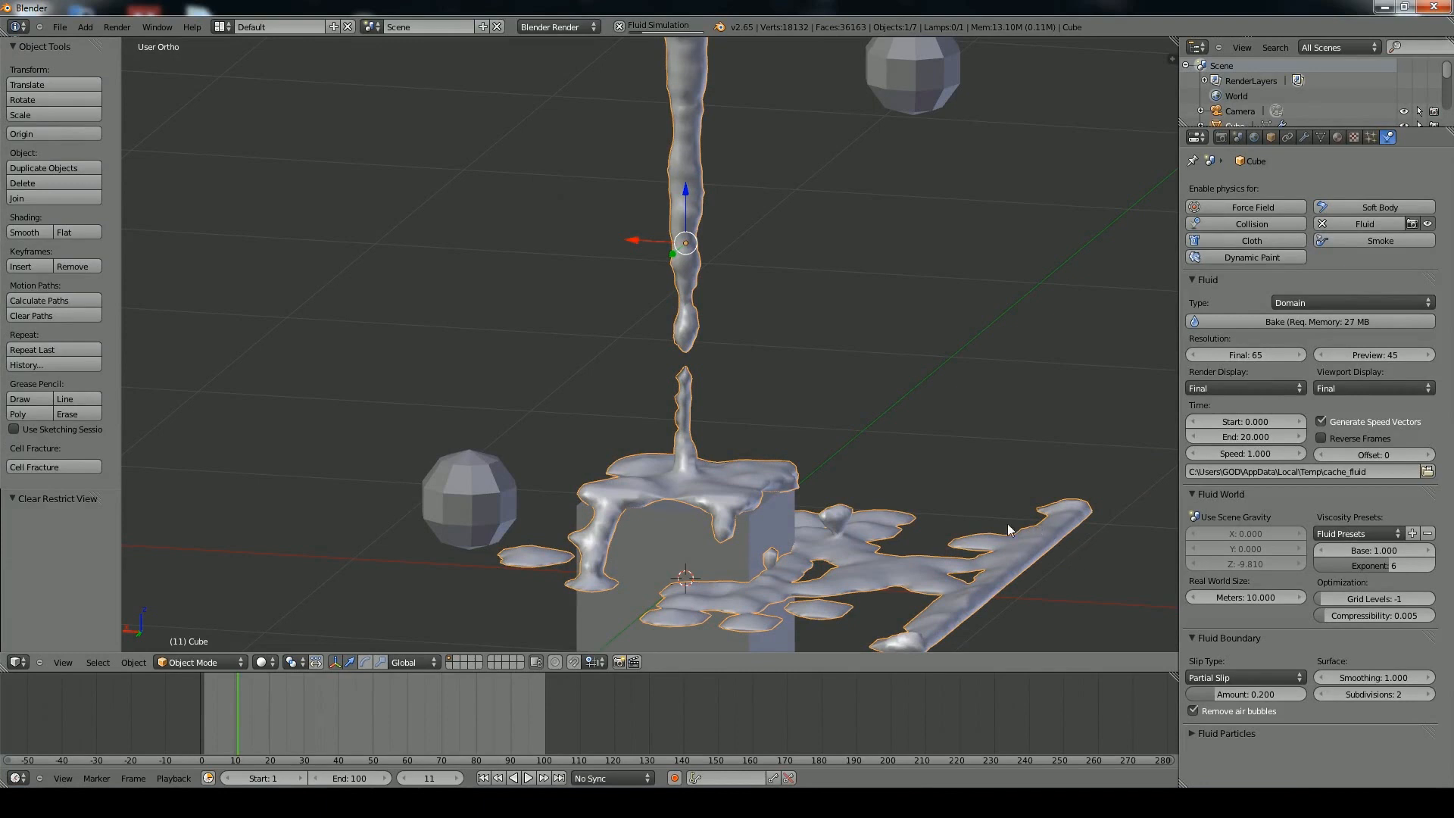
{"action": "middle_click_drag", "start_coordinate": [784, 512], "coordinate": [759, 561]}
{"action": "scroll", "coordinate": [896, 539], "scroll_direction": "down", "scroll_amount": 2}
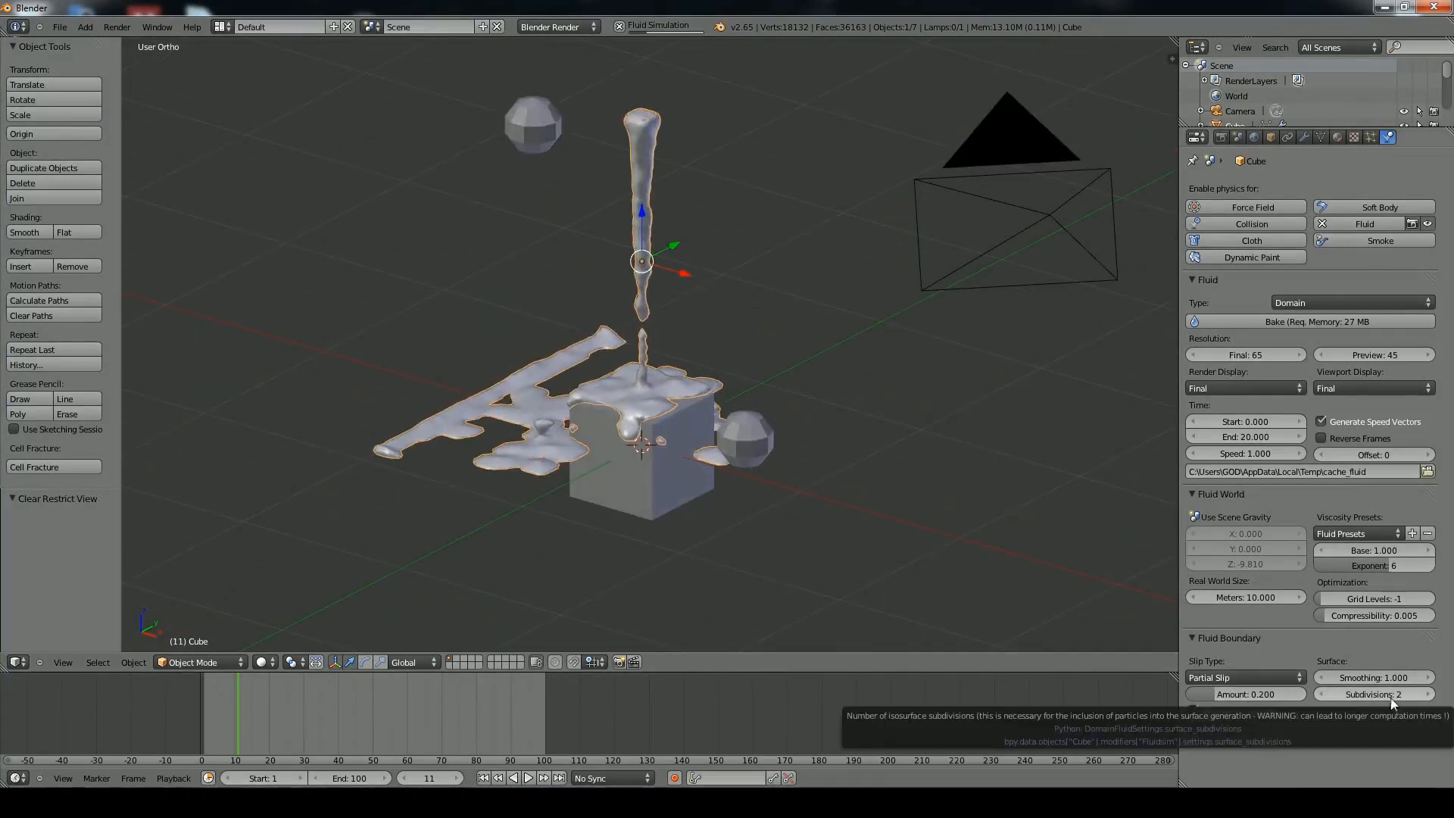
Set the domain's tracer particles to 20 and generated particles to 2.3, and rebake the fluid
{"action": "left_click", "coordinate": [1252, 731]}
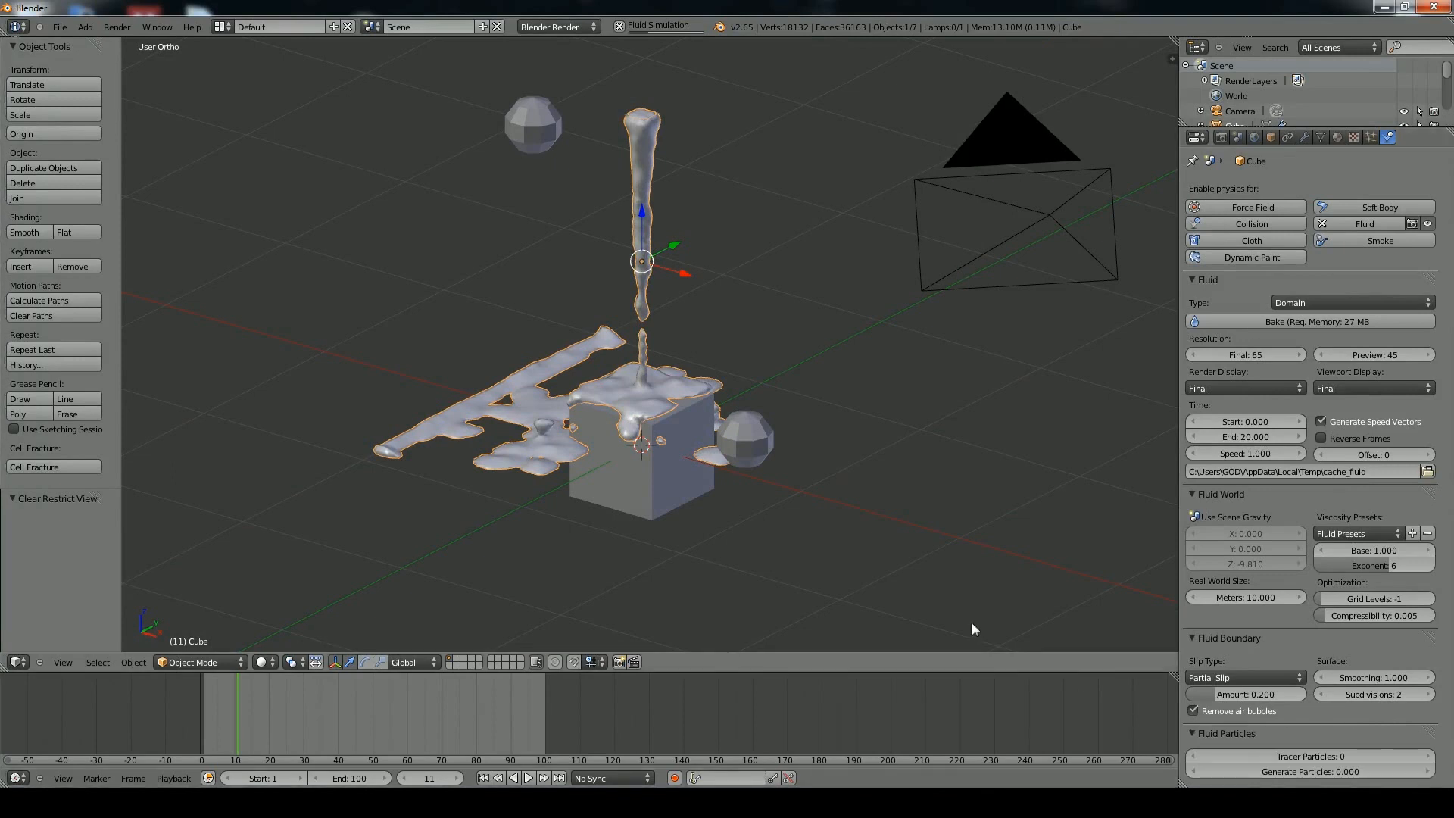
{"action": "scroll", "coordinate": [1003, 583], "scroll_direction": "down", "scroll_amount": 2}
{"action": "left_click_drag", "start_coordinate": [1342, 771], "coordinate": [1386, 771]}
{"action": "left_click", "coordinate": [1296, 756]}
{"action": "type", "text": "38"}
{"action": "key", "text": "Return"}
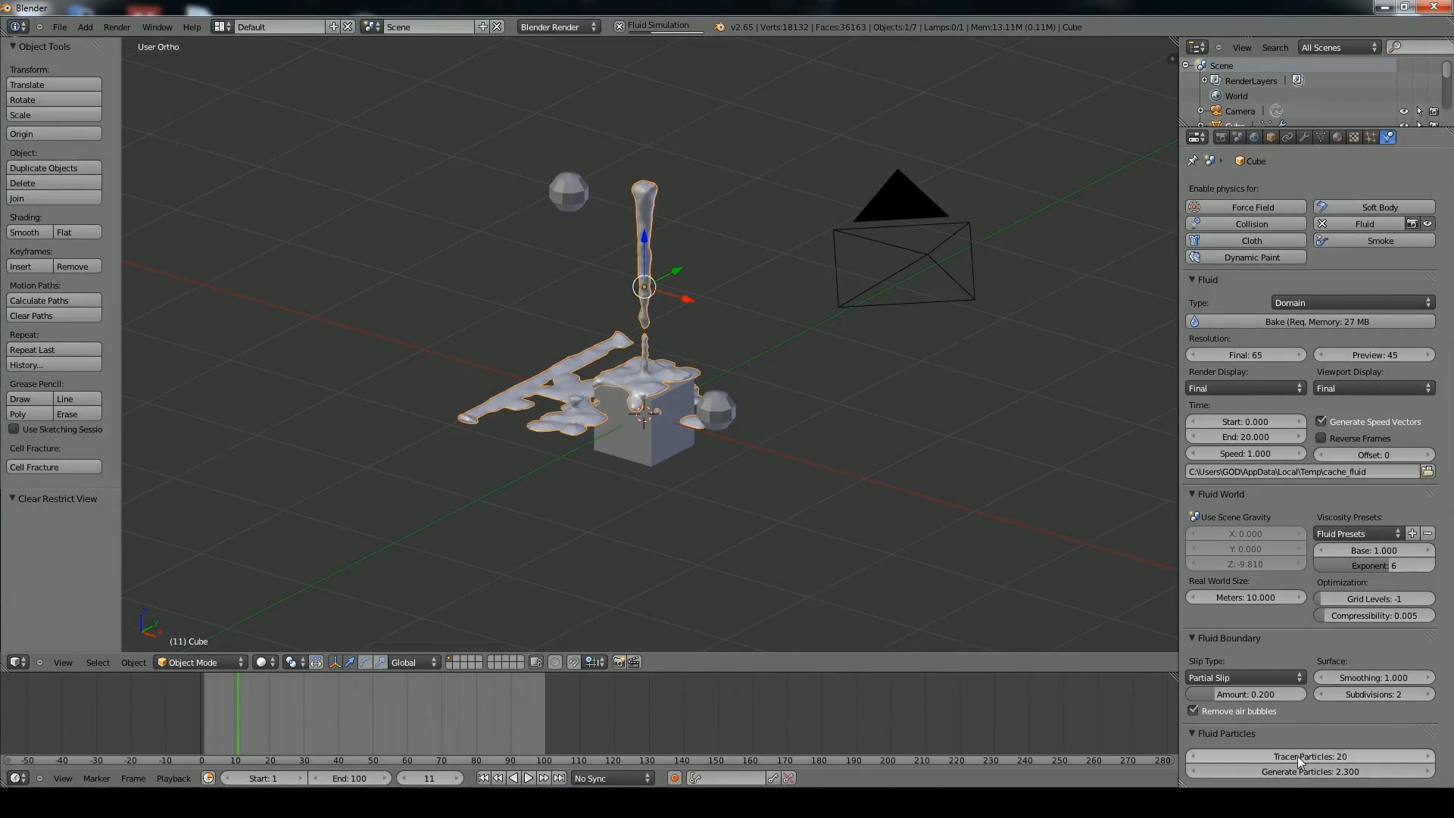
{"action": "scroll", "coordinate": [727, 558], "scroll_direction": "up", "scroll_amount": 3}
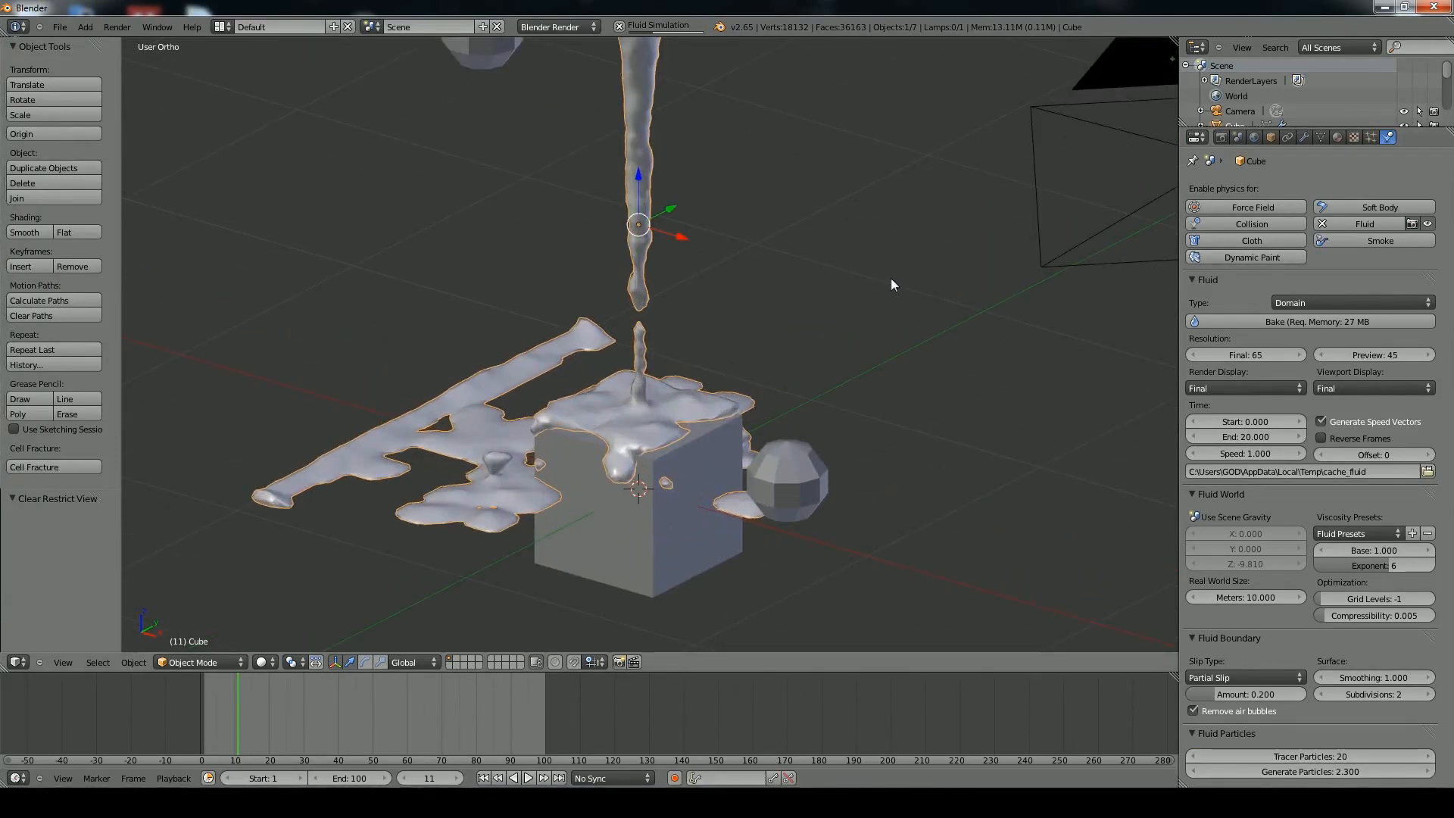
{"action": "left_click", "coordinate": [1242, 320]}
Scrub back near the start of the timeline and step forward to frame 6
{"action": "left_click_drag", "start_coordinate": [247, 696], "coordinate": [210, 710]}
{"action": "middle_click_drag", "start_coordinate": [593, 253], "coordinate": [577, 396]}
{"action": "key", "text": "Right"}
{"action": "key", "text": "Right"}
{"action": "key", "text": "Right"}
{"action": "key", "text": "Right"}
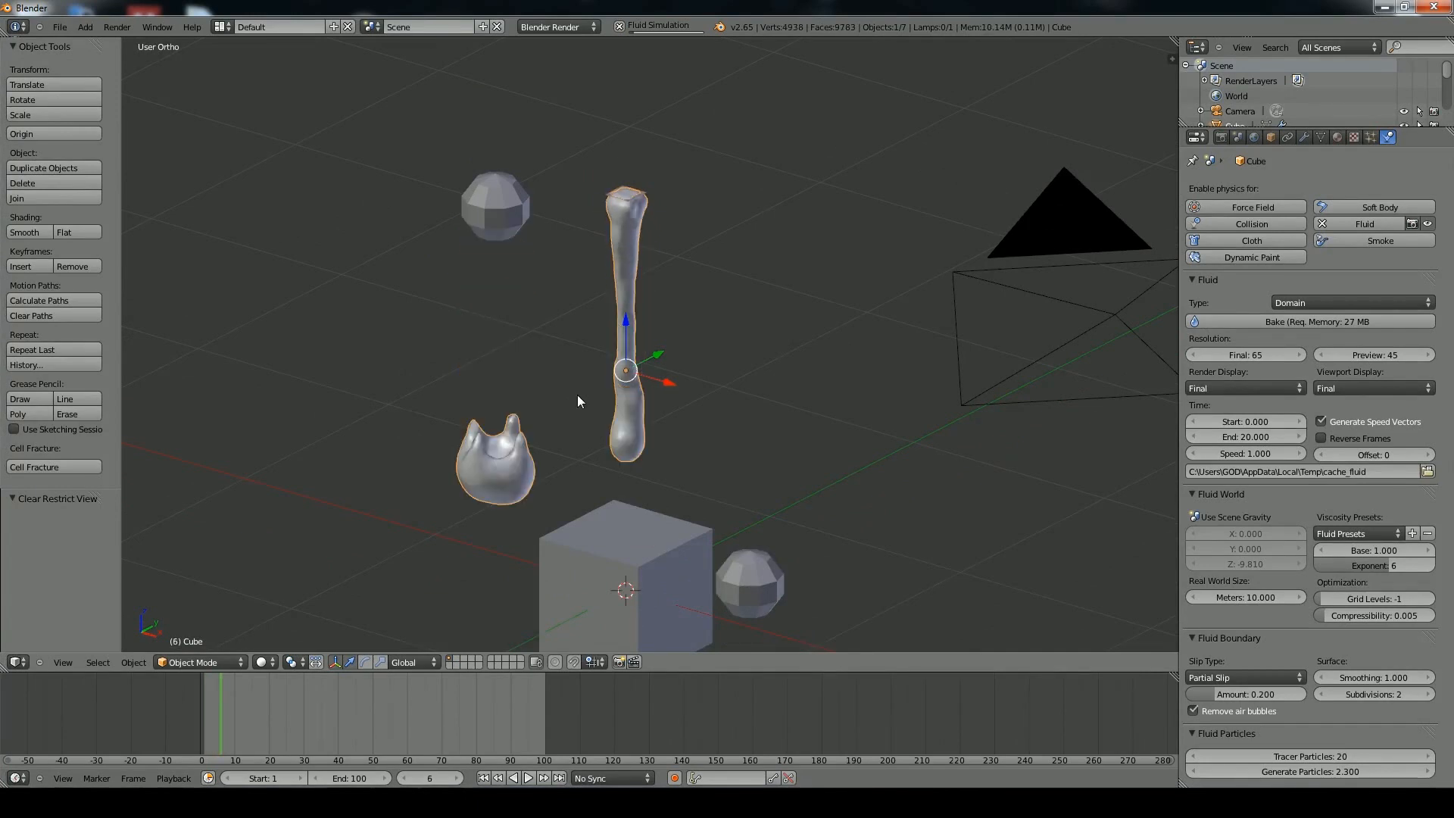
Step on to frame 8 and examine the fluid splashing on and beside the block up close
{"action": "key", "text": "Right"}
{"action": "scroll", "coordinate": [557, 465], "scroll_direction": "up", "scroll_amount": 1}
{"action": "scroll", "coordinate": [557, 465], "scroll_direction": "up", "scroll_amount": 1}
{"action": "middle_click_drag", "start_coordinate": [563, 510], "coordinate": [761, 332], "text": "shift"}
{"action": "scroll", "coordinate": [666, 448], "scroll_direction": "up", "scroll_amount": 3}
{"action": "scroll", "coordinate": [668, 448], "scroll_direction": "up", "scroll_amount": 1}
{"action": "middle_click_drag", "start_coordinate": [670, 447], "coordinate": [778, 403]}
{"action": "middle_click_drag", "start_coordinate": [665, 478], "coordinate": [870, 253], "text": "shift"}
{"action": "key", "text": "Right"}
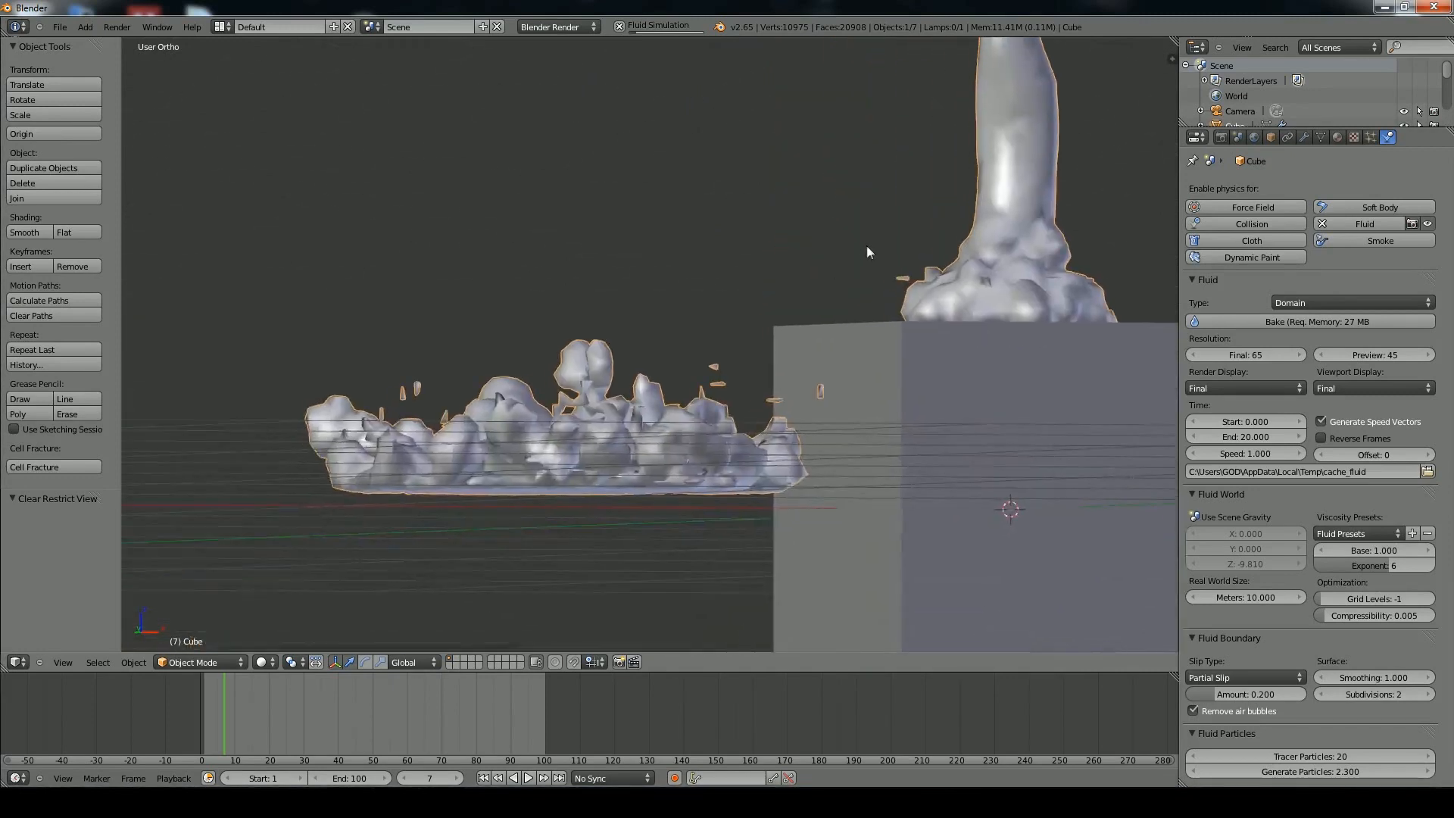
{"action": "scroll", "coordinate": [854, 305], "scroll_direction": "down", "scroll_amount": 2}
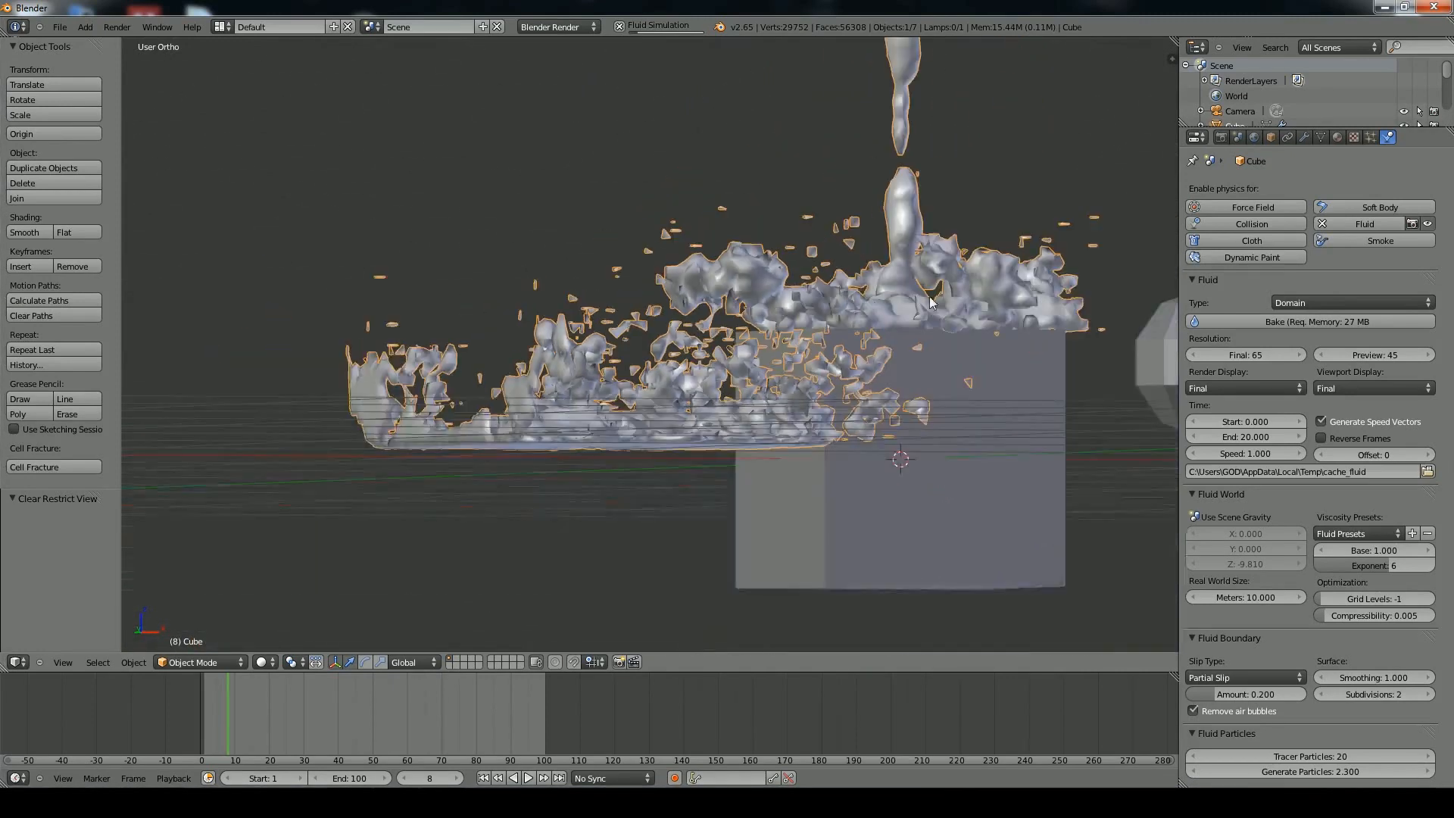
Examine the whole splash from a raised angle and step forward to frame 11
{"action": "middle_click_drag", "start_coordinate": [853, 304], "coordinate": [768, 367]}
{"action": "scroll", "coordinate": [769, 367], "scroll_direction": "down", "scroll_amount": 3}
{"action": "middle_click_drag", "start_coordinate": [917, 328], "coordinate": [839, 374], "text": "shift"}
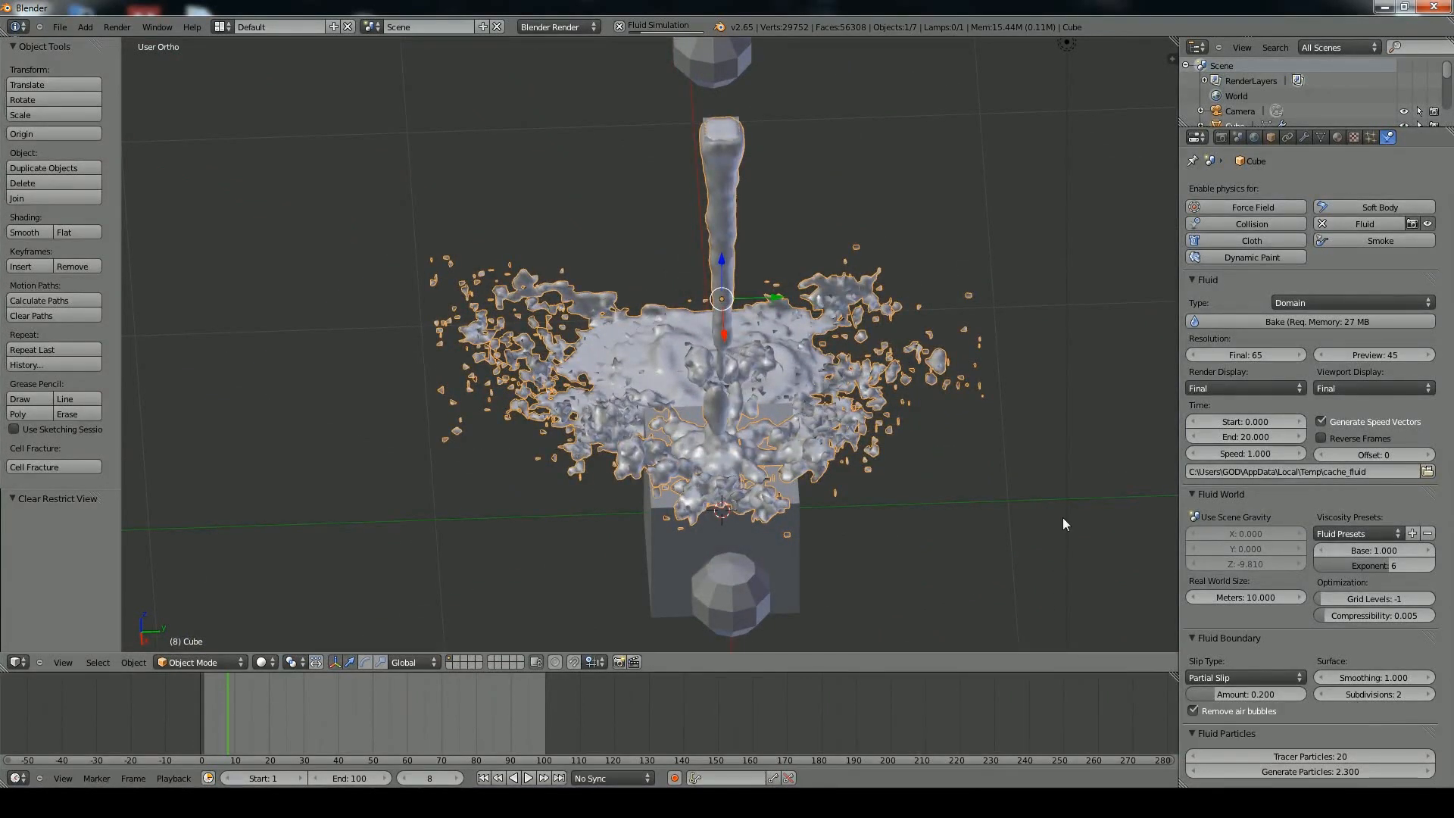
{"action": "key", "text": "Right"}
{"action": "key", "text": "Right"}
{"action": "key", "text": "Right"}
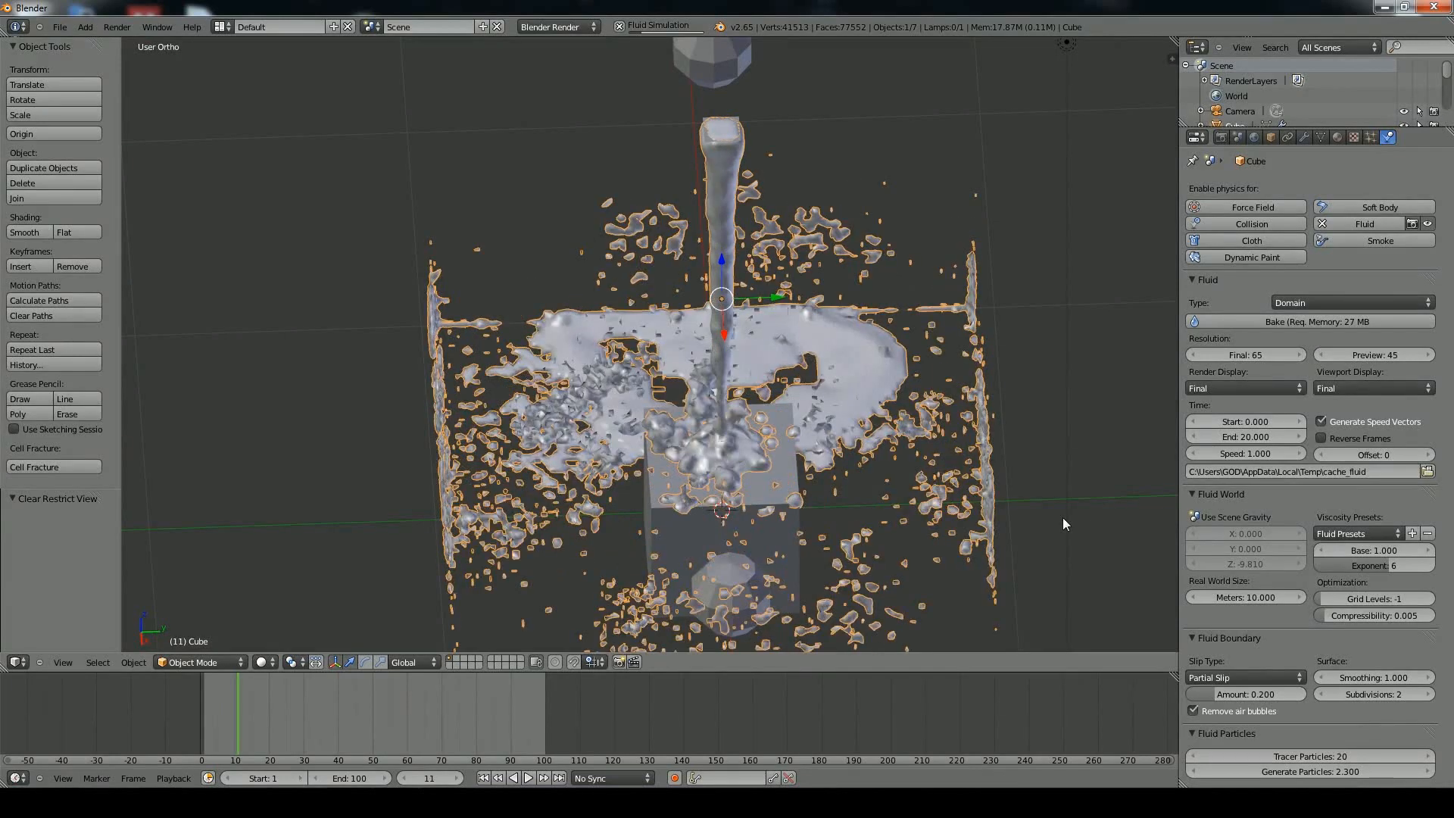
Step forward to frame 23 and examine how the fluid spreads across the domain from overhead and from the side
{"action": "middle_click_drag", "start_coordinate": [1040, 451], "coordinate": [588, 360]}
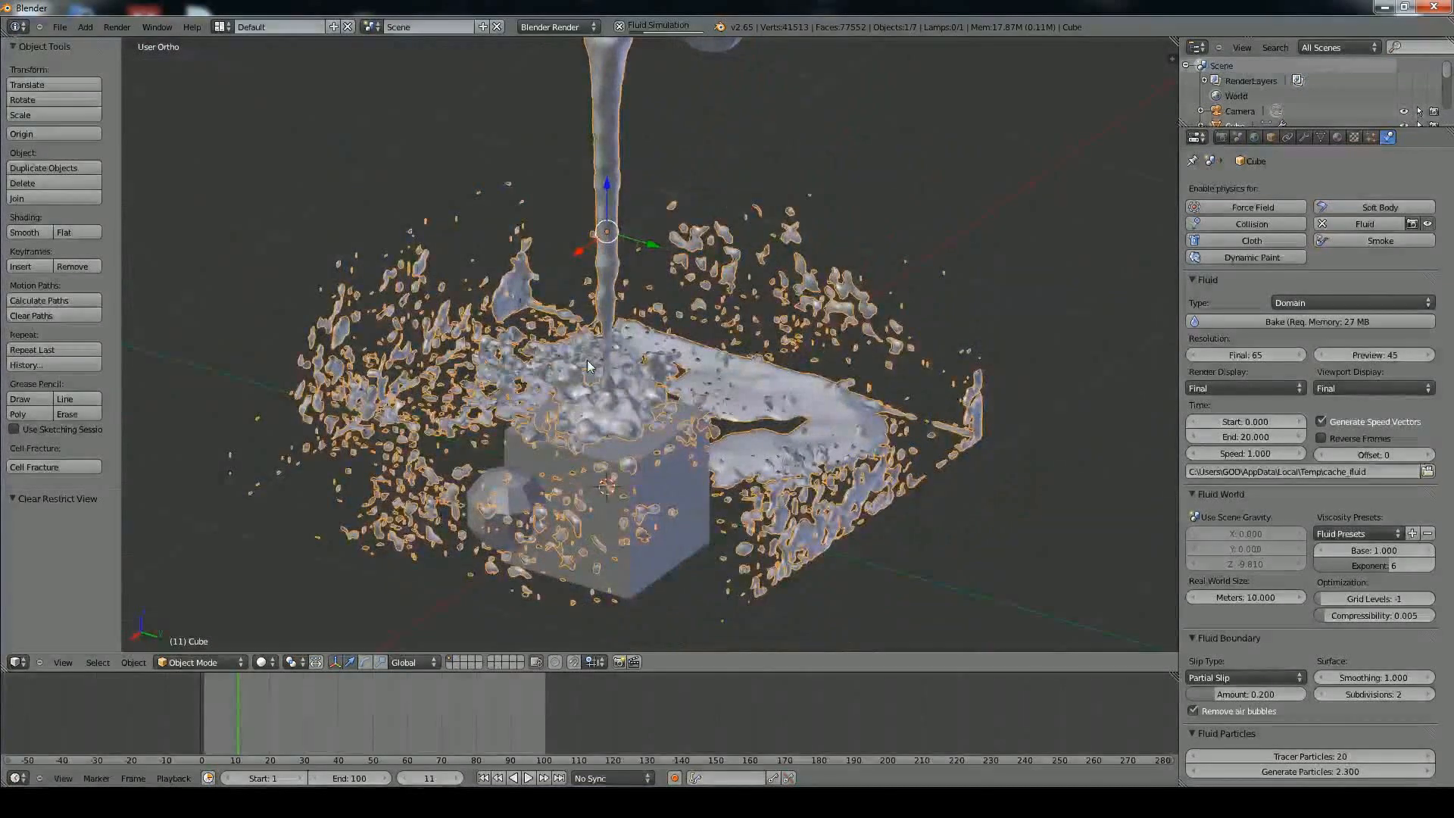
{"action": "key", "text": "Right"}
{"action": "key", "text": "Right"}
{"action": "key", "text": "Right"}
{"action": "key", "text": "Right"}
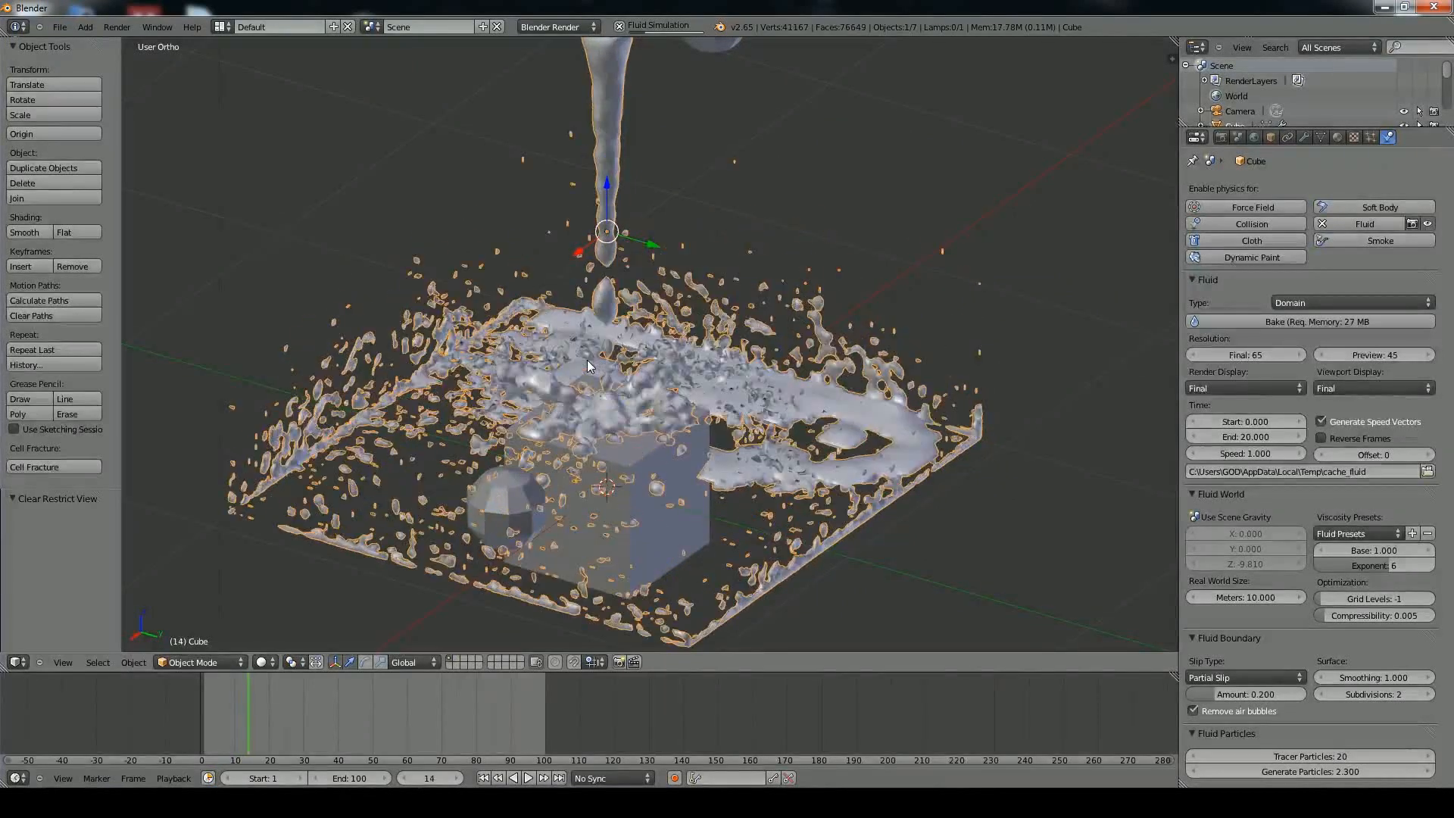
{"action": "key", "text": "Right"}
{"action": "key", "text": "Right"}
{"action": "key", "text": "Right"}
{"action": "key", "text": "Right"}
{"action": "key", "text": "Right"}
{"action": "key", "text": "Right"}
{"action": "key", "text": "Right"}
{"action": "key", "text": "Right"}
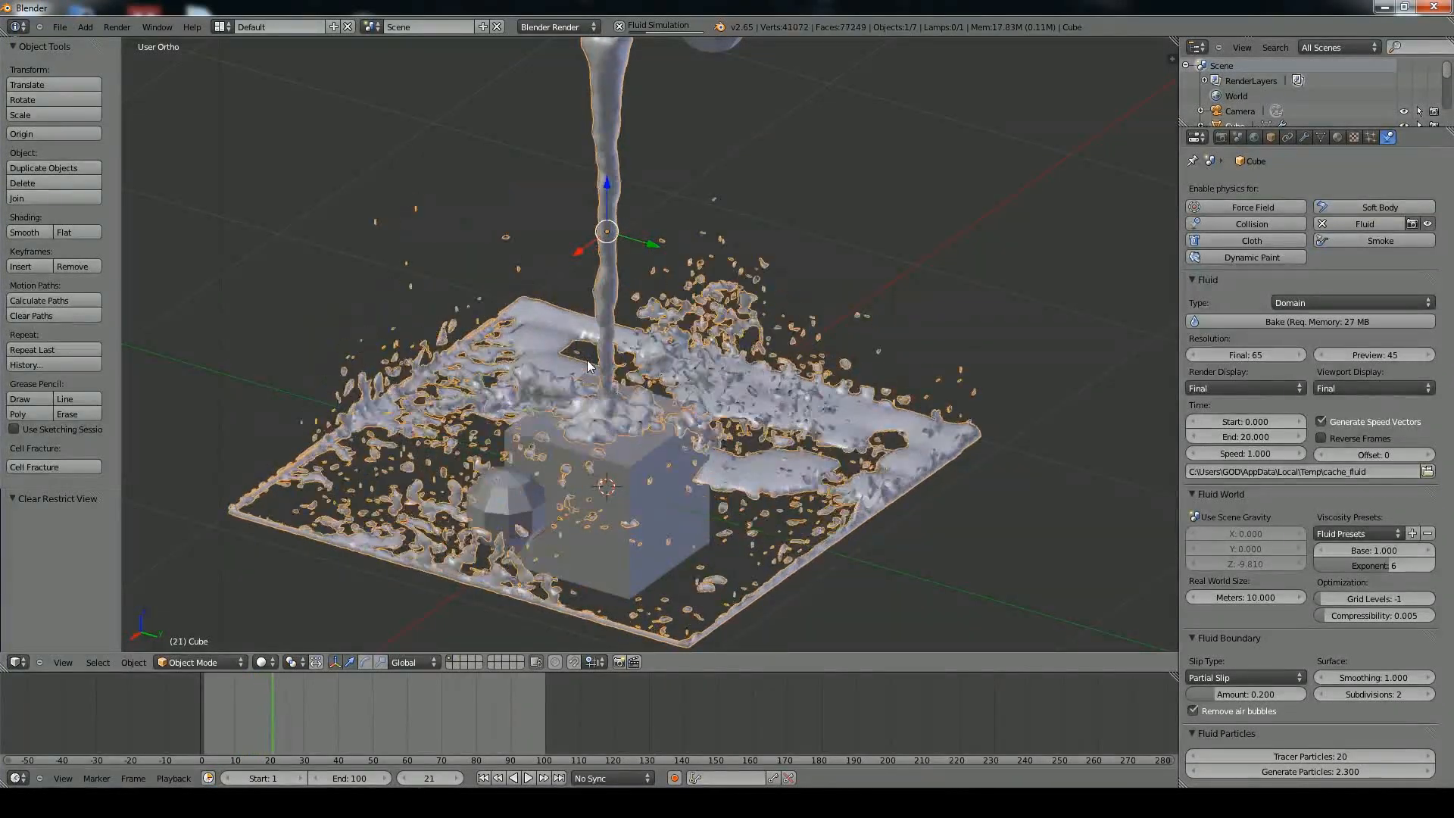
{"action": "middle_click_drag", "start_coordinate": [650, 297], "coordinate": [714, 376]}
{"action": "scroll", "coordinate": [694, 339], "scroll_direction": "down", "scroll_amount": 4}
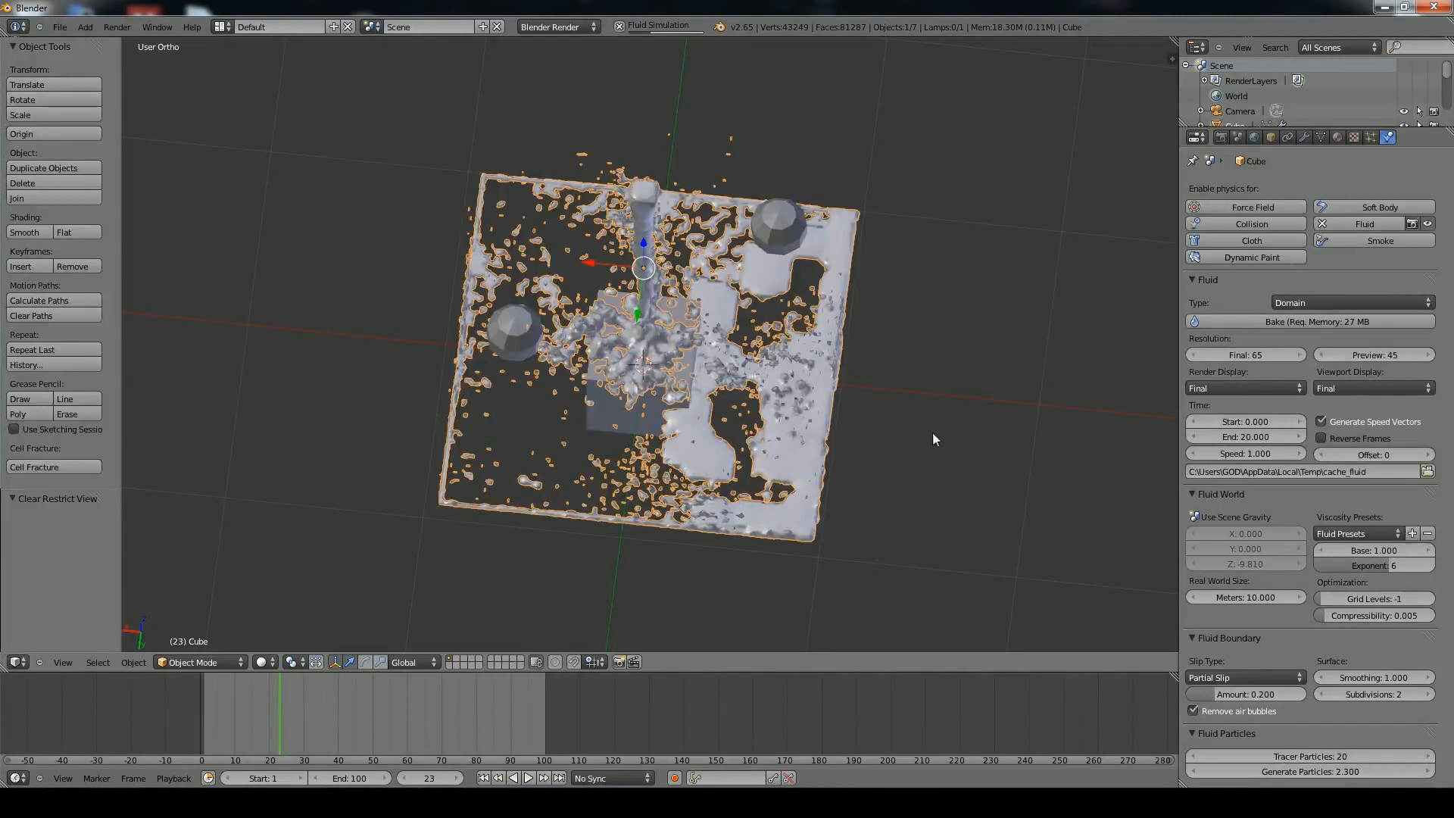
{"action": "middle_click_drag", "start_coordinate": [922, 431], "coordinate": [780, 327]}
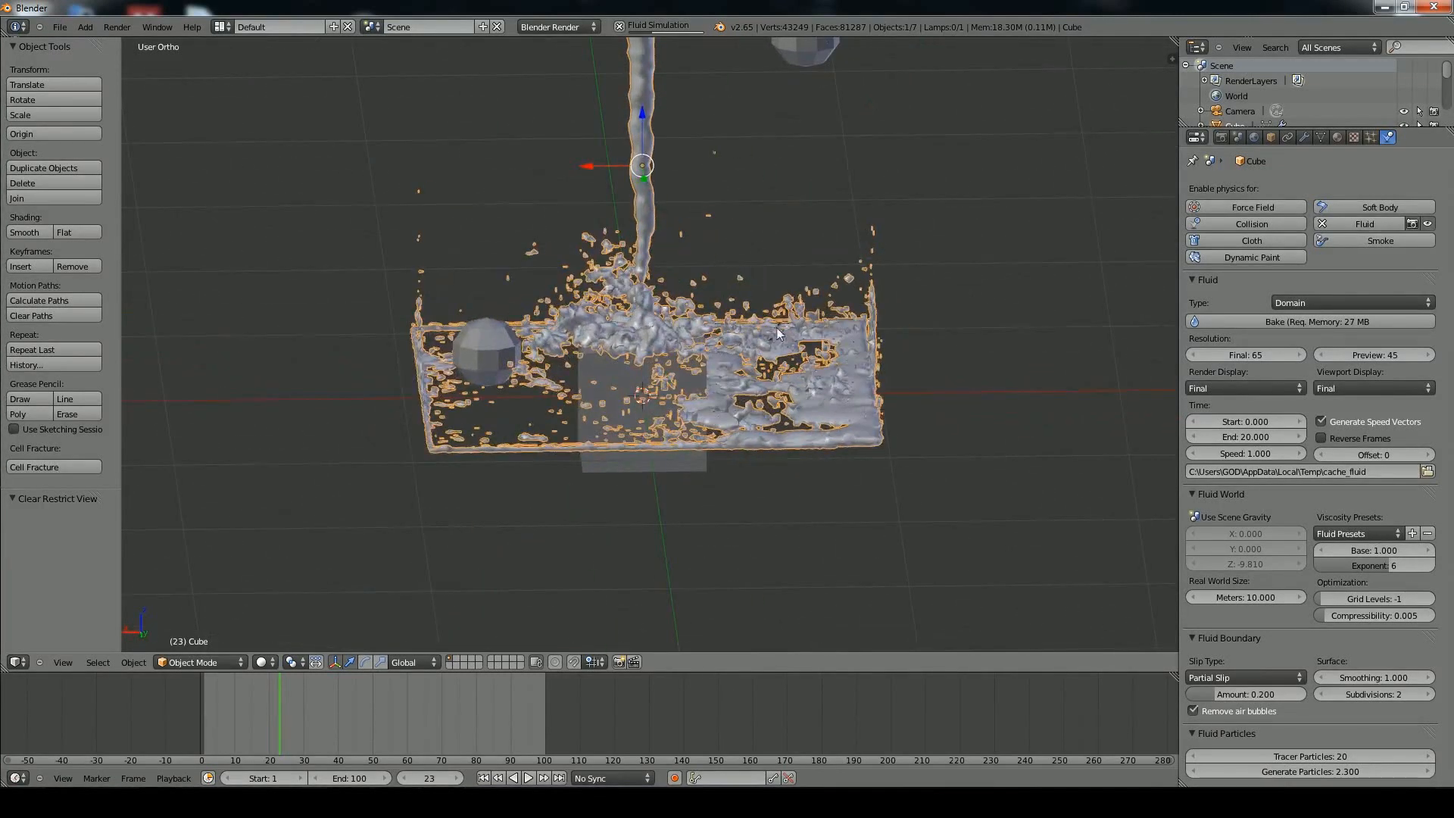
Switch the render engine to Cycles Render and frame the splash around the block
{"action": "left_click", "coordinate": [547, 27]}
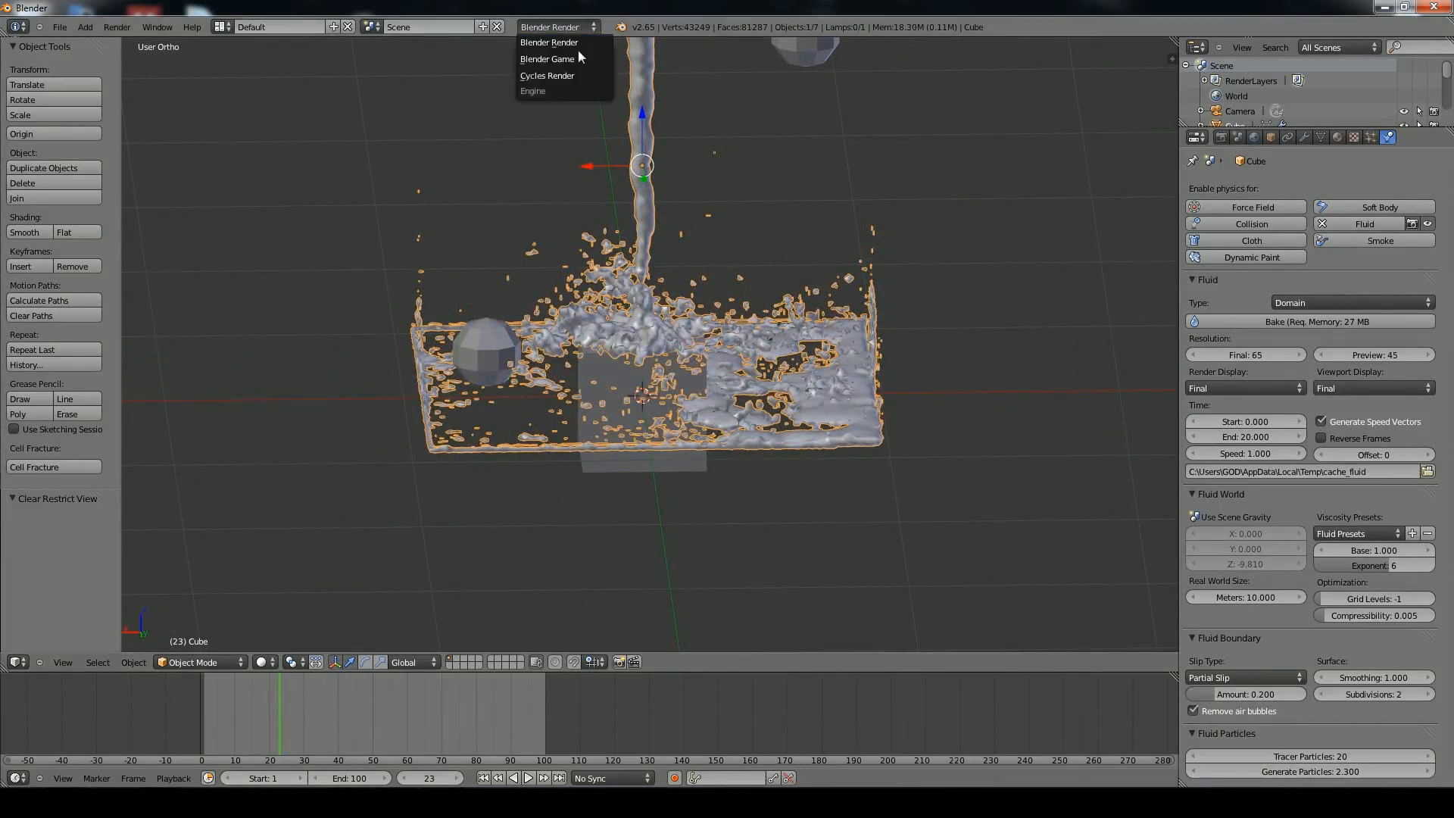
{"action": "left_click", "coordinate": [573, 70]}
{"action": "scroll", "coordinate": [666, 183], "scroll_direction": "up", "scroll_amount": 3}
{"action": "scroll", "coordinate": [670, 182], "scroll_direction": "down", "scroll_amount": 5}
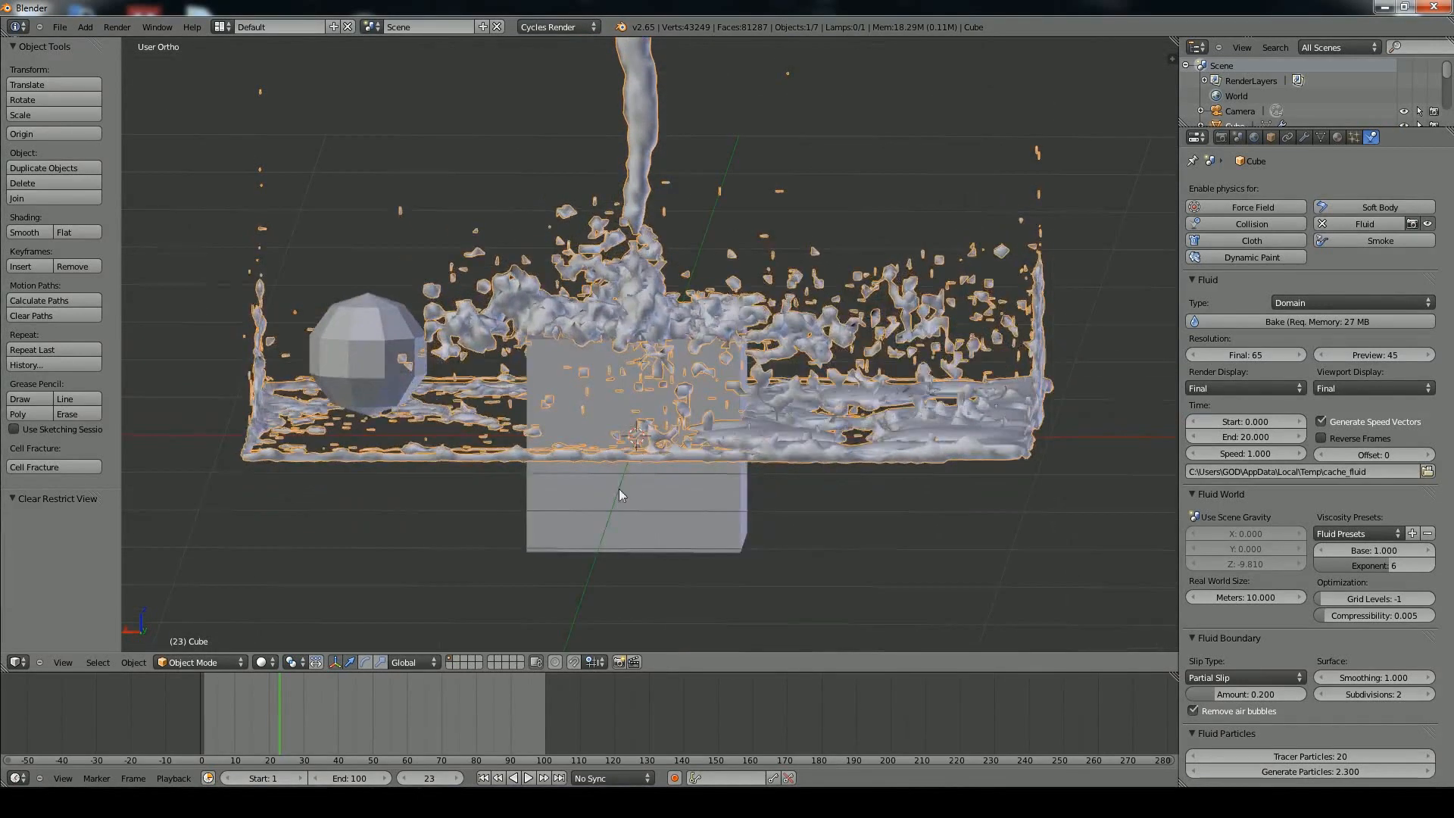
{"action": "scroll", "coordinate": [561, 455], "scroll_direction": "up", "scroll_amount": 3}
{"action": "middle_click_drag", "start_coordinate": [695, 260], "coordinate": [656, 423], "text": "shift"}
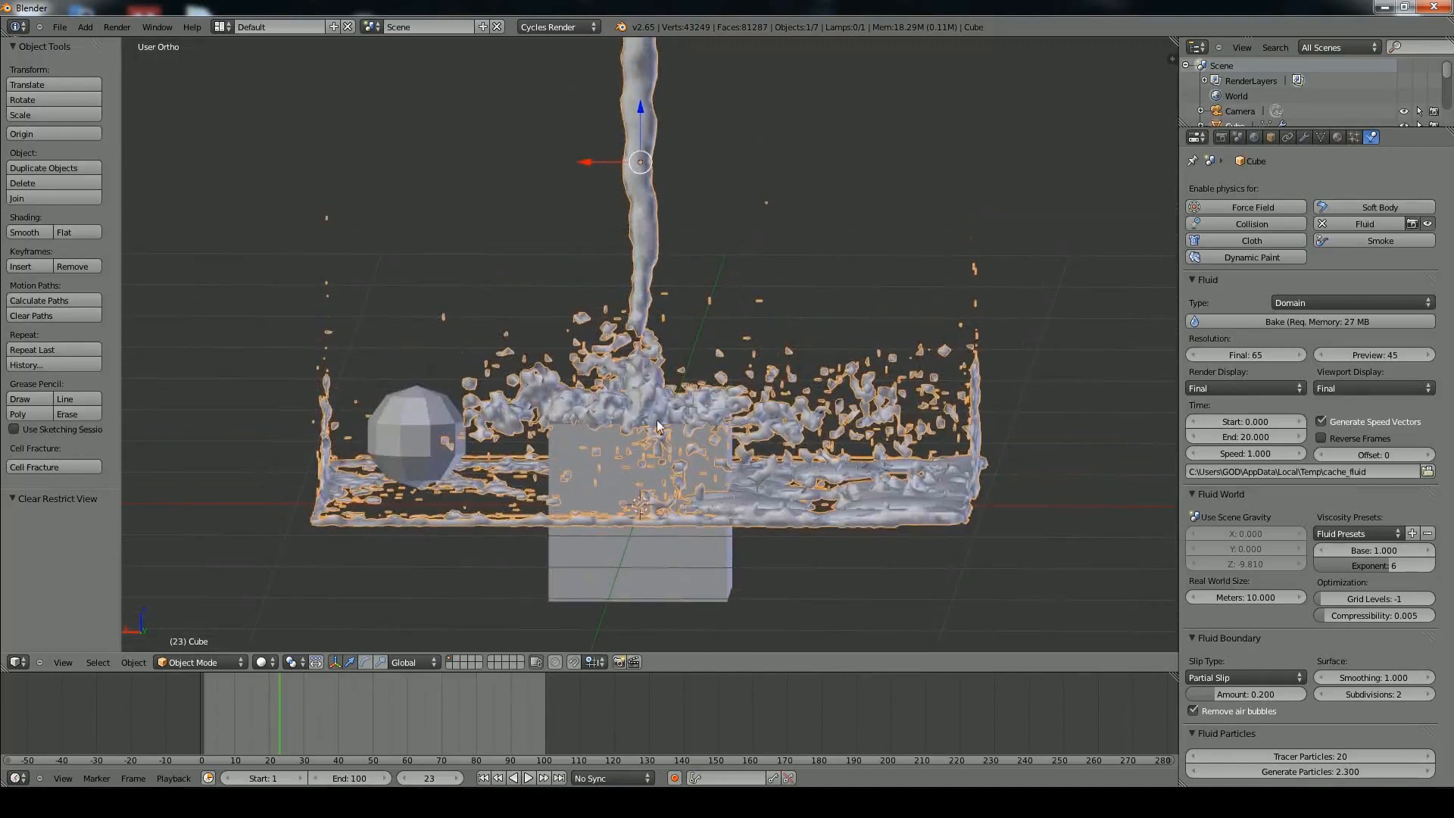
Delete the block obstacle beneath the stream and the outflow sphere beside it
{"action": "right_click", "coordinate": [575, 450]}
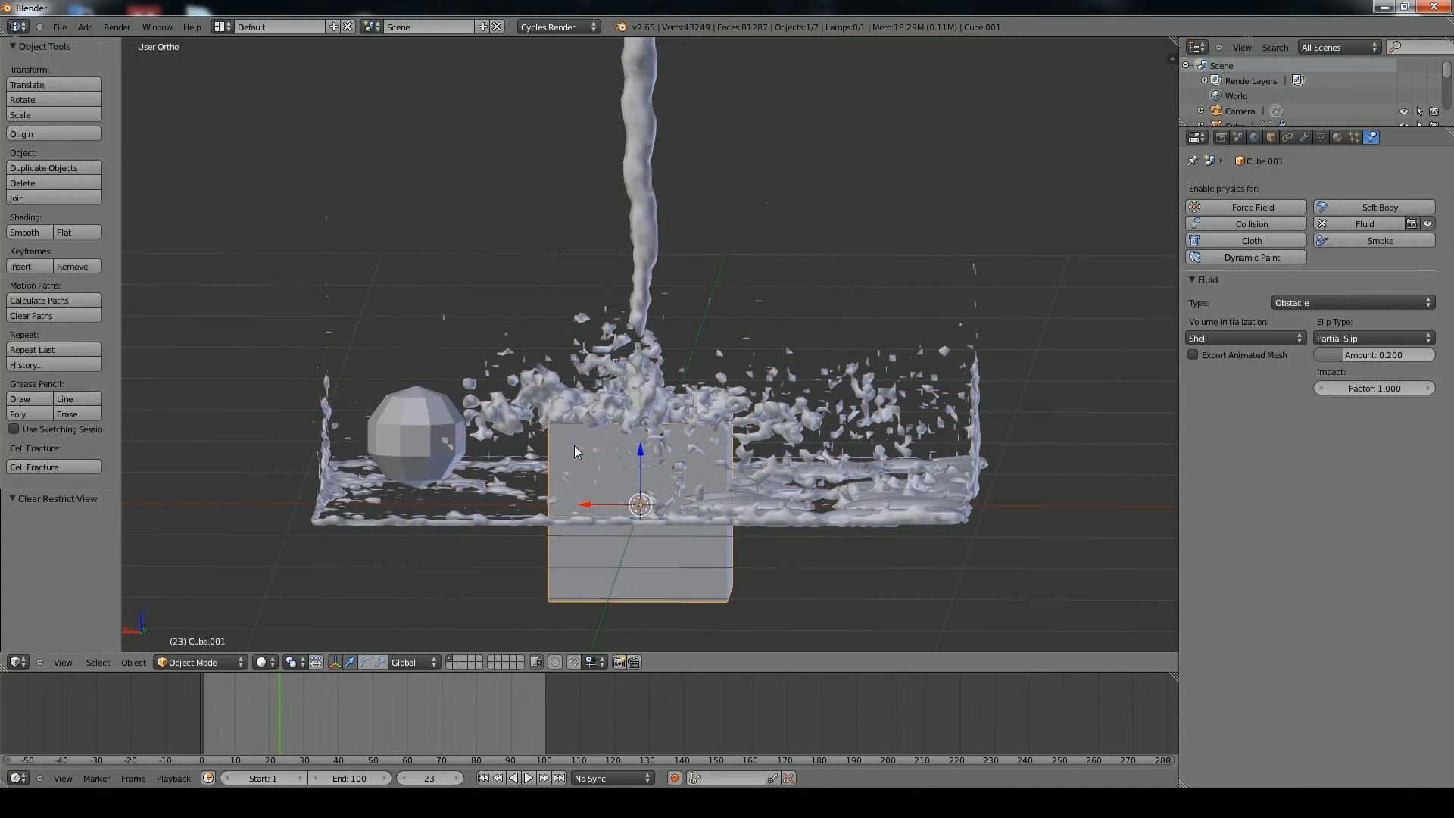
{"action": "key", "text": "x"}
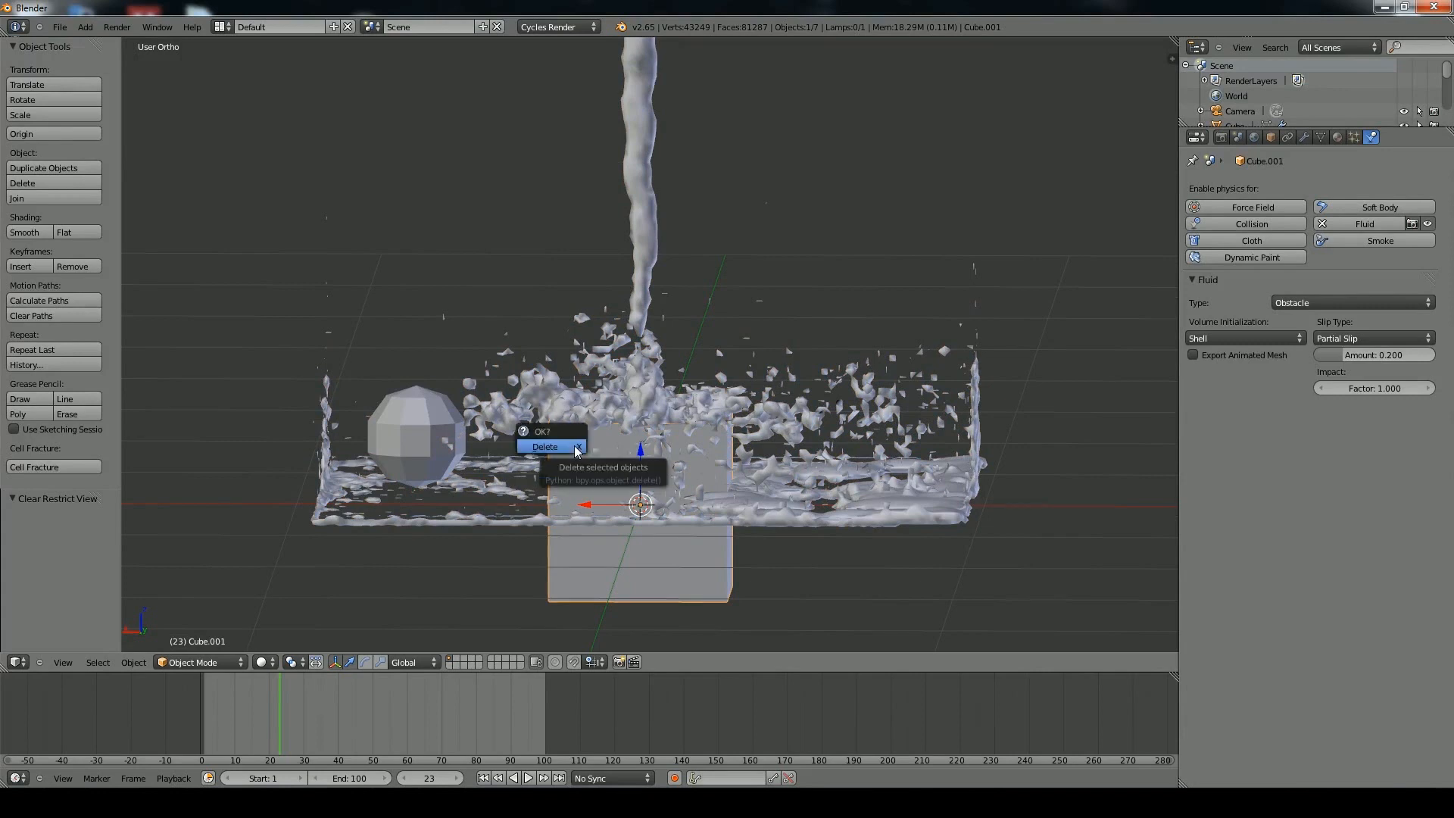
{"action": "left_click", "coordinate": [547, 447]}
{"action": "right_click", "coordinate": [412, 417]}
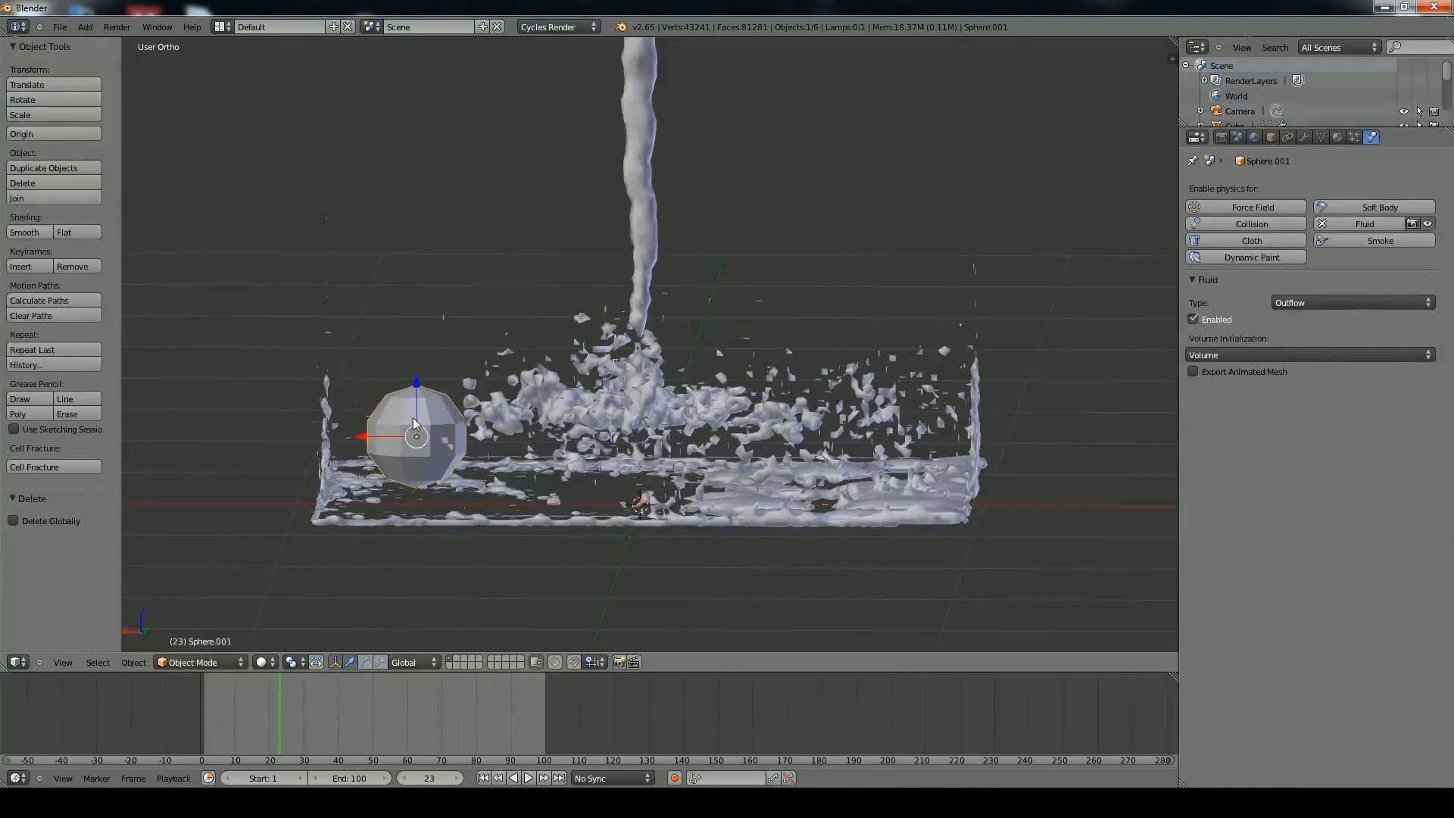
{"action": "key", "text": "x"}
{"action": "left_click", "coordinate": [414, 424]}
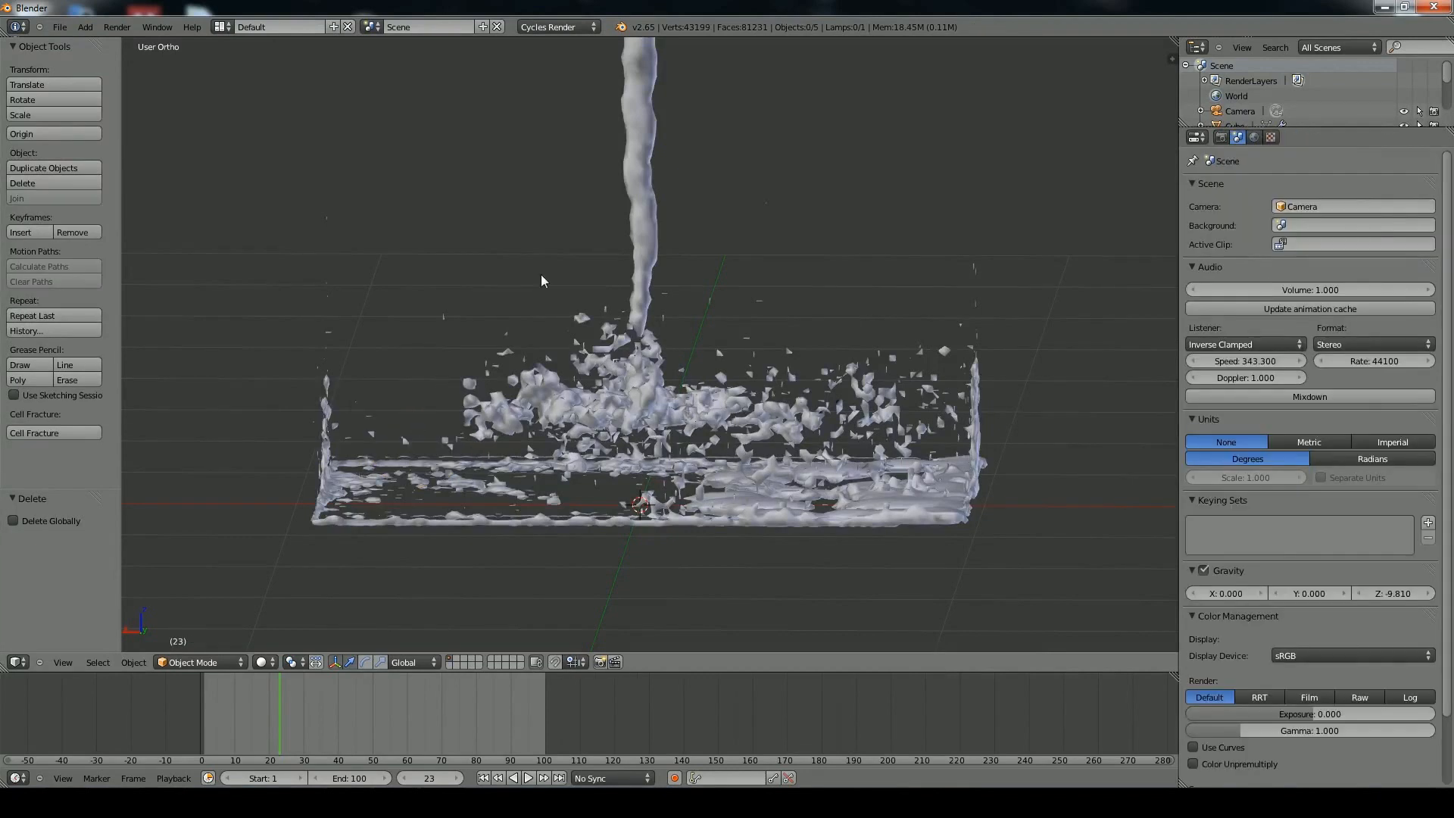
Delete the fluid sphere hanging beside the upper part of the stream
{"action": "scroll", "coordinate": [616, 265], "scroll_direction": "up", "scroll_amount": 5, "text": "shift"}
{"action": "right_click", "coordinate": [838, 246]}
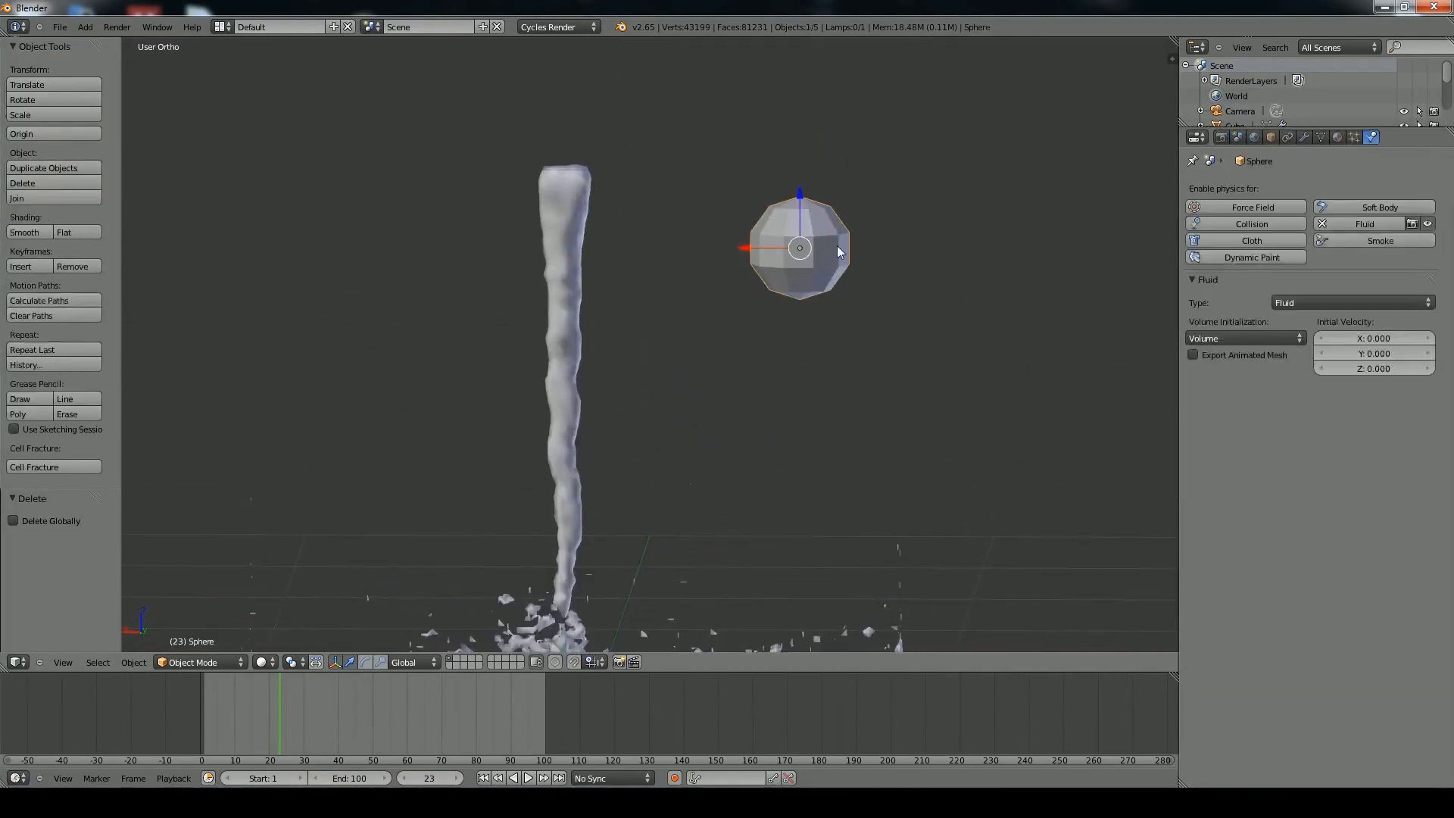
{"action": "key", "text": "x"}
{"action": "left_click", "coordinate": [837, 245]}
Delete the small plane at the top of the fluid stream
{"action": "middle_click_drag", "start_coordinate": [754, 379], "coordinate": [633, 297], "text": "shift"}
{"action": "right_click", "coordinate": [645, 396]}
{"action": "scroll", "coordinate": [715, 370], "scroll_direction": "down", "scroll_amount": 3}
{"action": "middle_click_drag", "start_coordinate": [710, 345], "coordinate": [723, 385]}
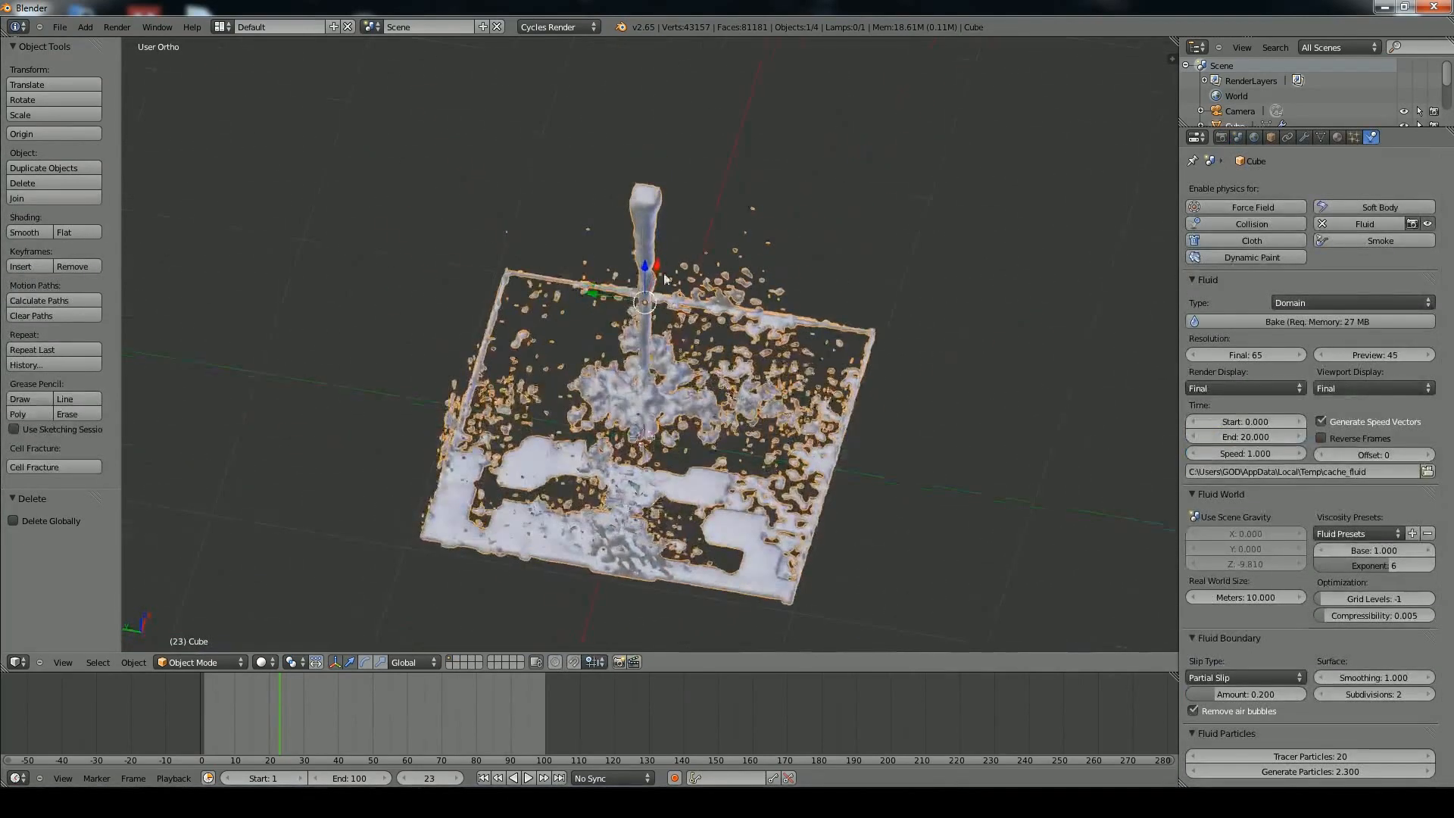
{"action": "right_click", "coordinate": [642, 190]}
{"action": "key", "text": "x"}
{"action": "left_click", "coordinate": [665, 202]}
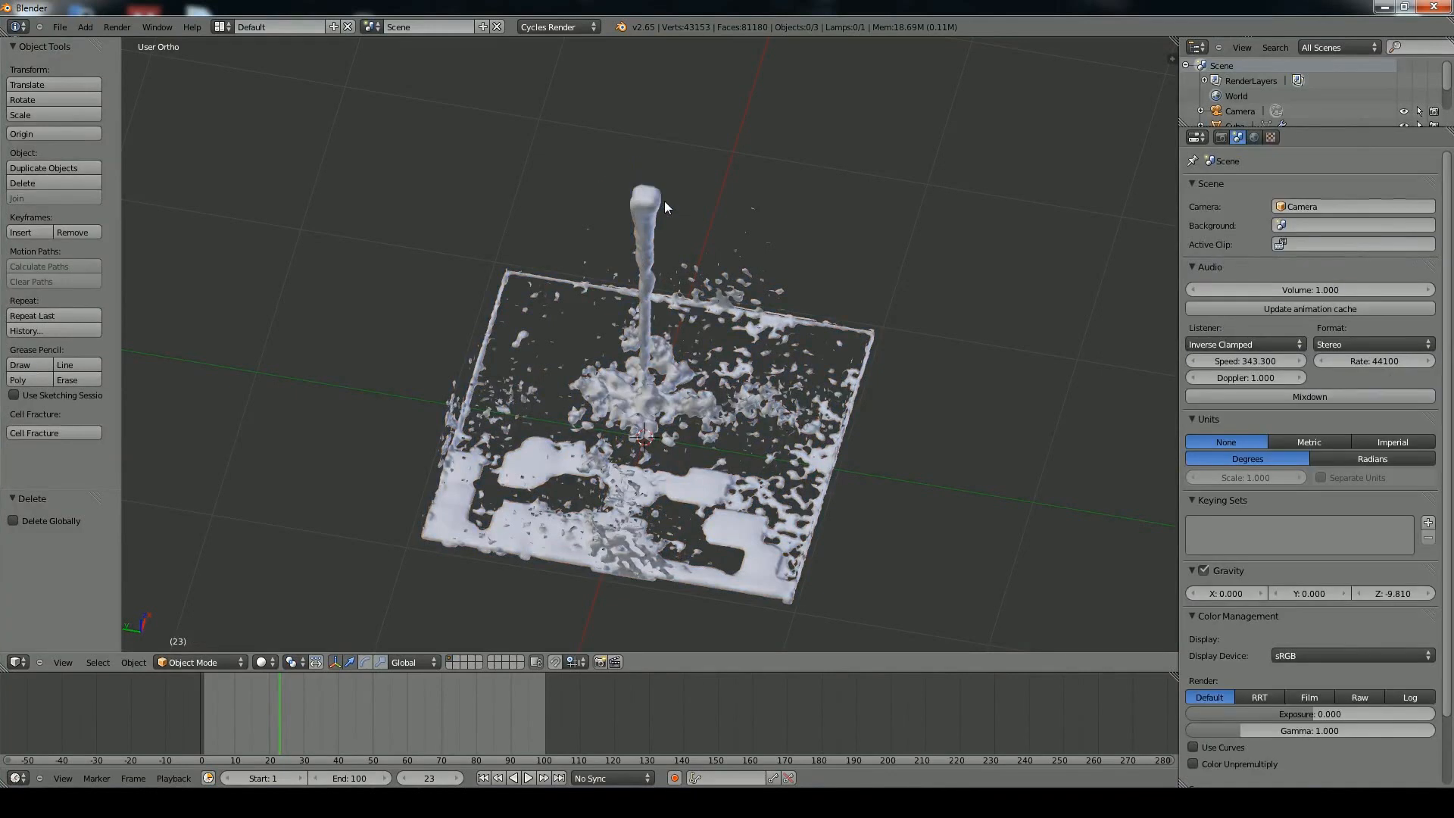
Select the fluid domain and scrub the timeline to frame 22, viewing the splash from a low angle
{"action": "right_click", "coordinate": [611, 403]}
{"action": "left_click_drag", "start_coordinate": [287, 718], "coordinate": [314, 731]}
{"action": "mouse_move", "coordinate": [291, 730]}
{"action": "left_mouse_down"}
{"action": "mouse_move", "coordinate": [214, 733]}
{"action": "mouse_move", "coordinate": [276, 733]}
{"action": "left_mouse_up"}
{"action": "middle_click_drag", "start_coordinate": [591, 545], "coordinate": [797, 415]}
{"action": "scroll", "coordinate": [560, 551], "scroll_direction": "up", "scroll_amount": 3}
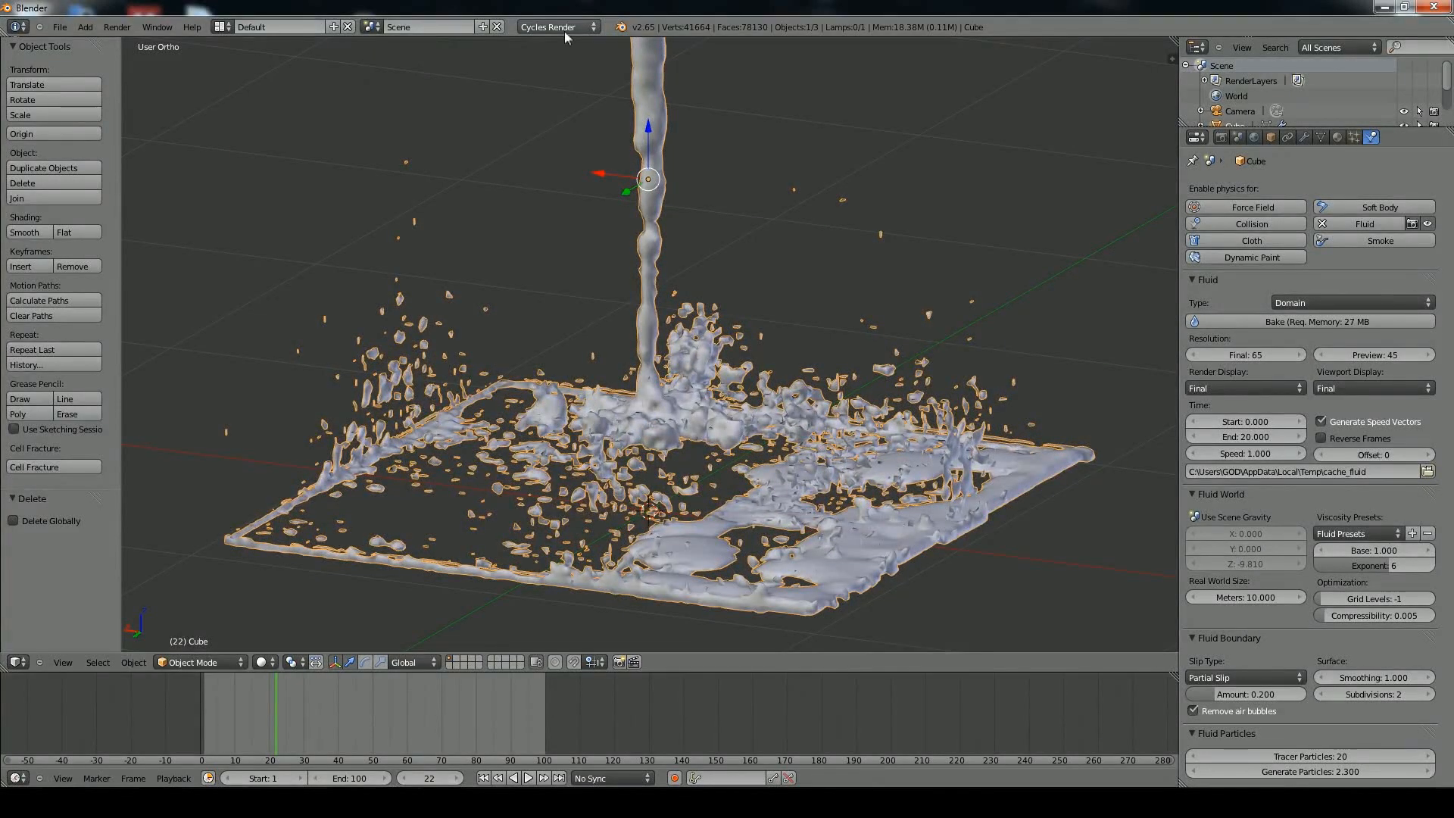
Change the fluid material's surface shader to Glass BSDF and set its IOR to 1.33
{"action": "left_click", "coordinate": [1337, 136]}
{"action": "left_click", "coordinate": [1251, 283]}
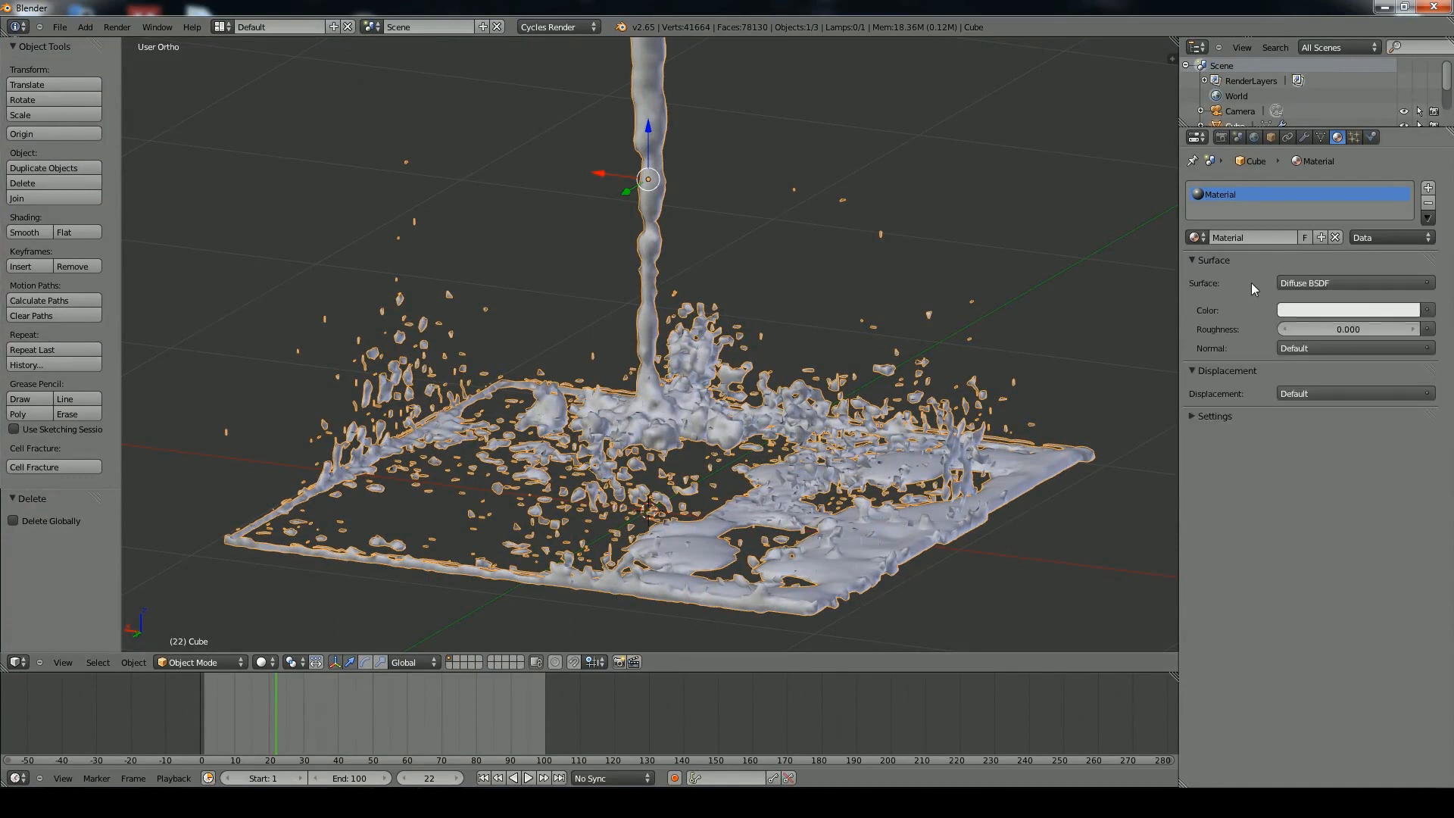
{"action": "left_click", "coordinate": [1307, 282]}
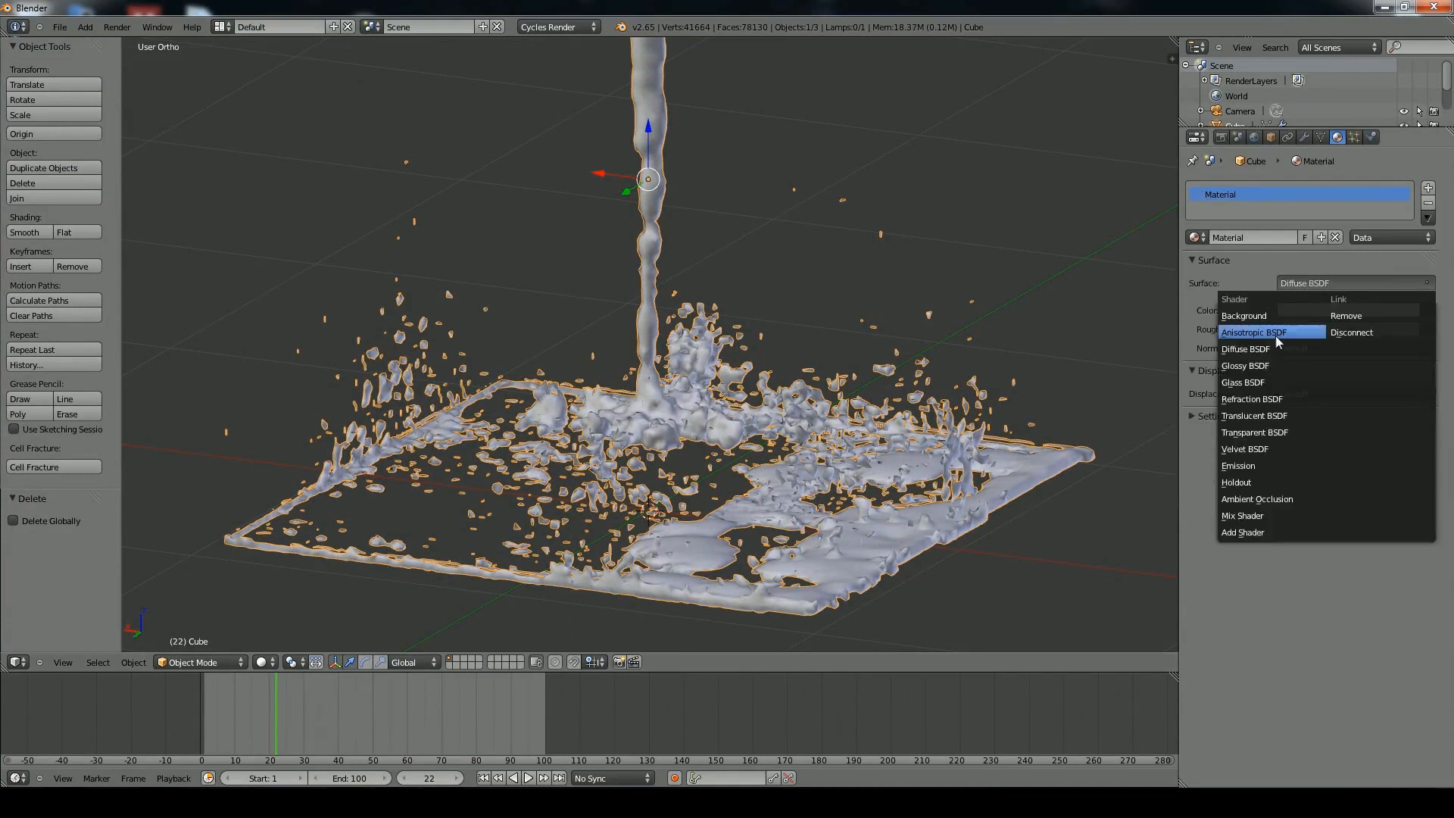
{"action": "left_click", "coordinate": [1269, 382]}
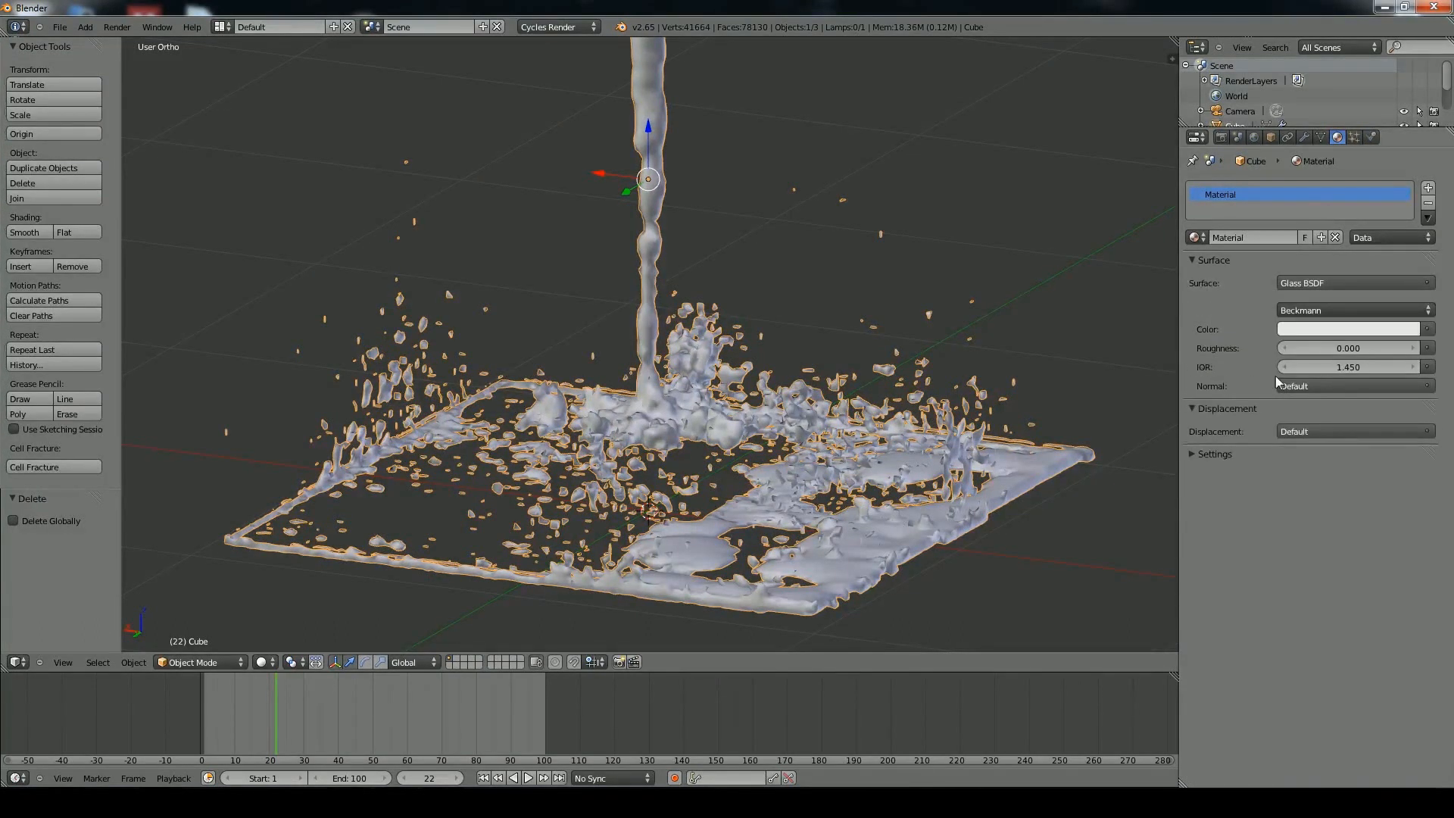
{"action": "left_click", "coordinate": [1348, 367]}
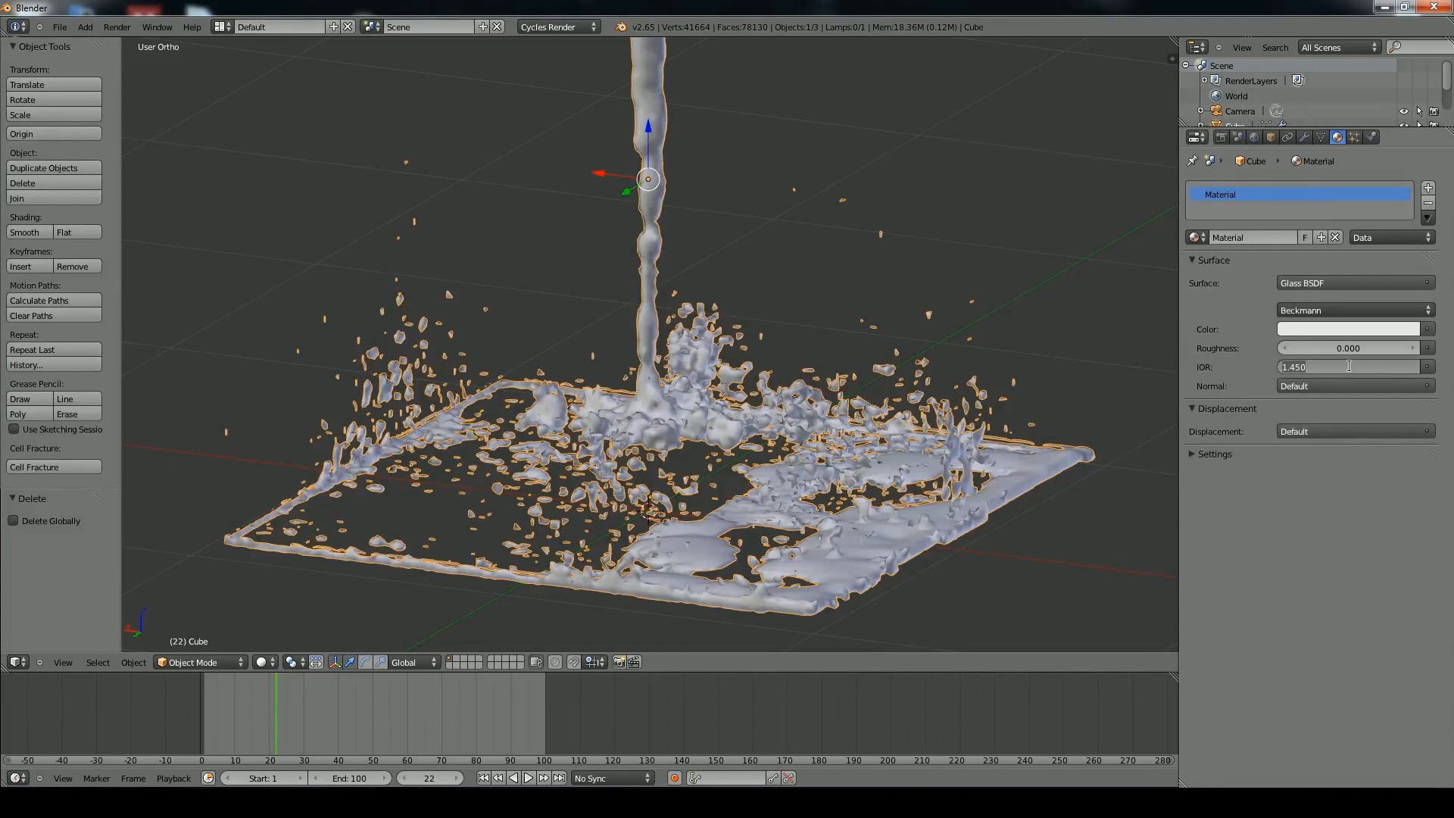
{"action": "type", "text": "1.33"}
{"action": "key", "text": "Return"}
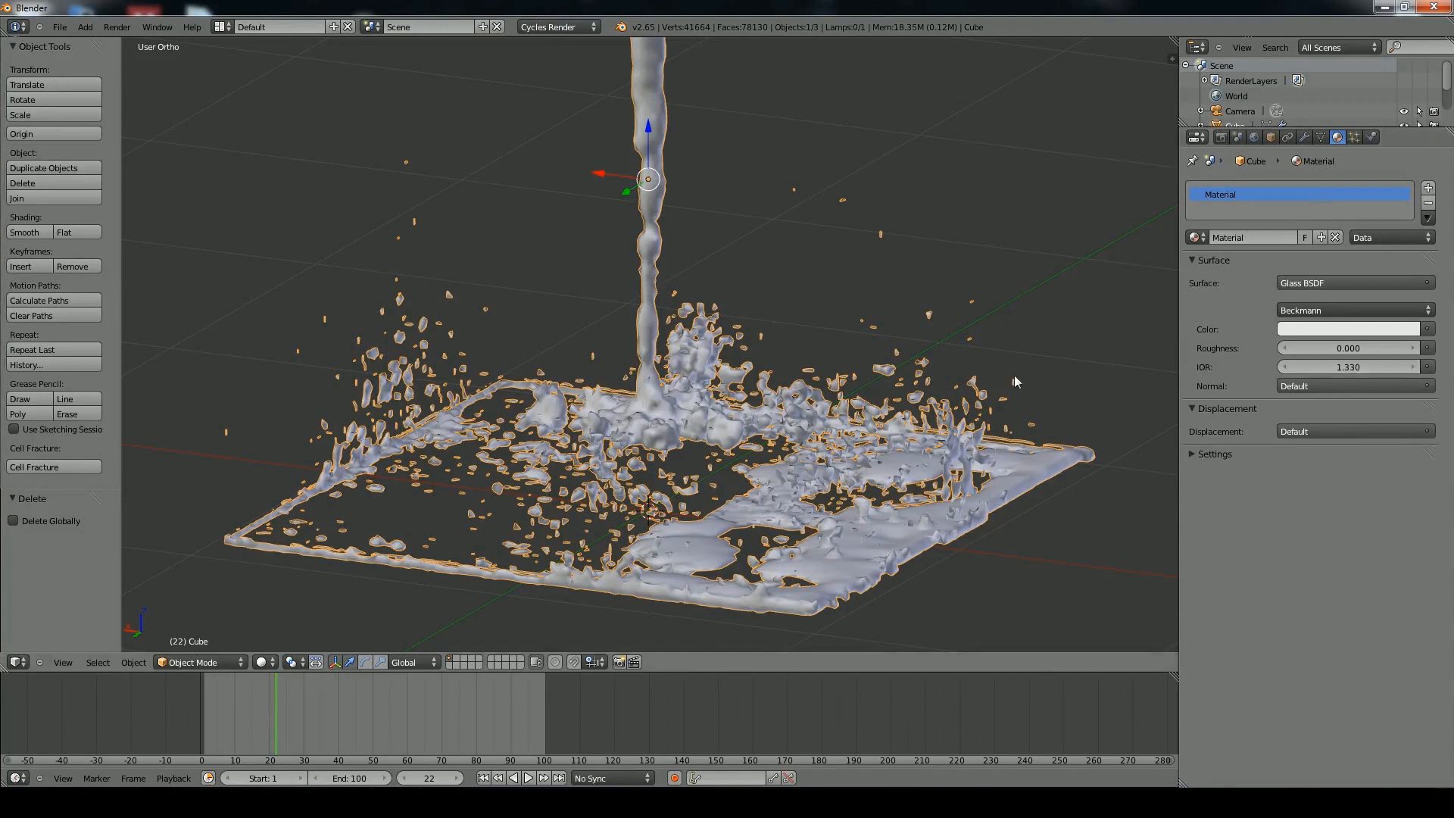
Set the viewport shading to Rendered and view the glass fluid from another side
{"action": "left_click", "coordinate": [266, 664]}
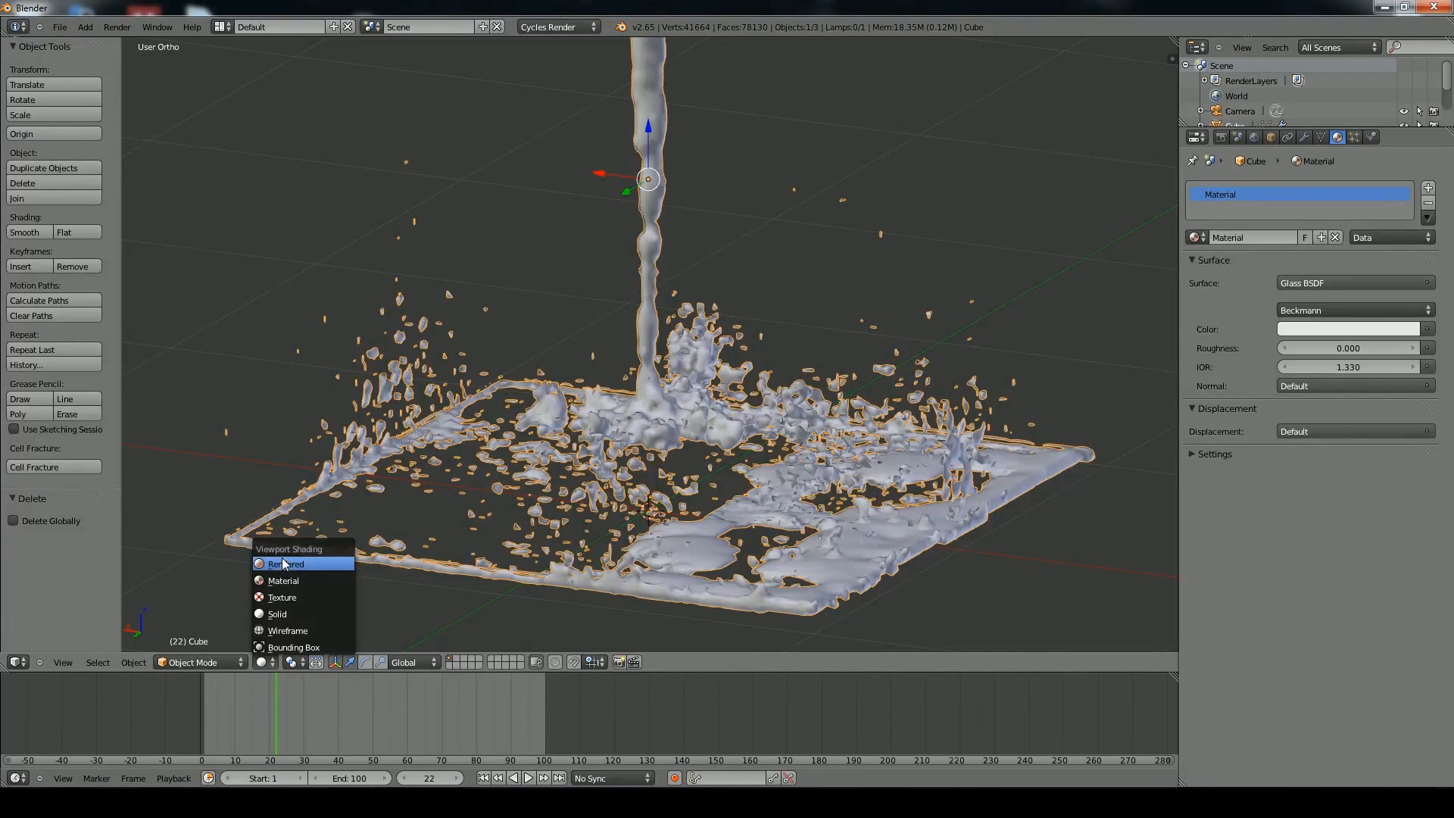
{"action": "left_click", "coordinate": [284, 564]}
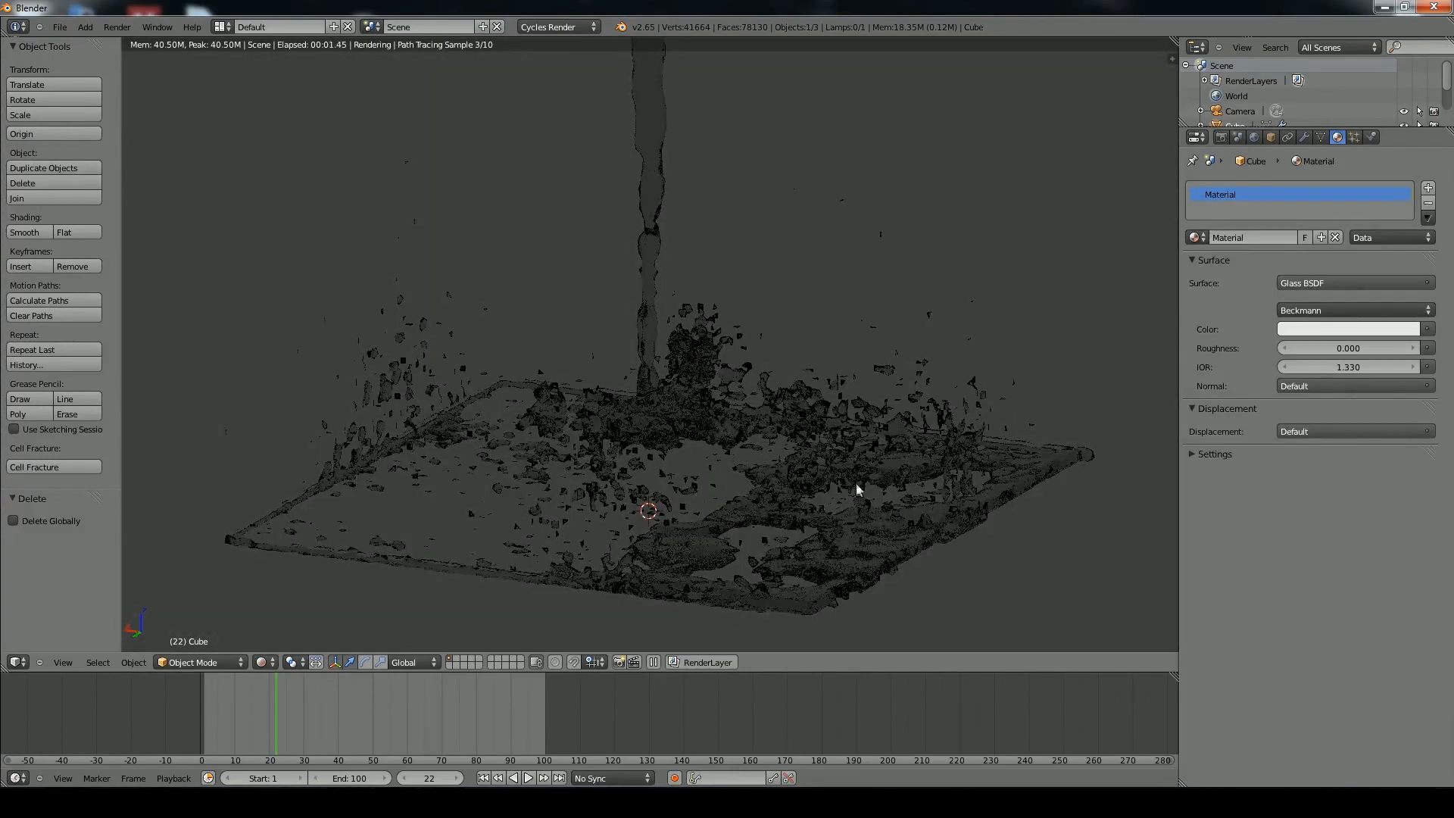
{"action": "middle_click_drag", "start_coordinate": [786, 473], "coordinate": [670, 439]}
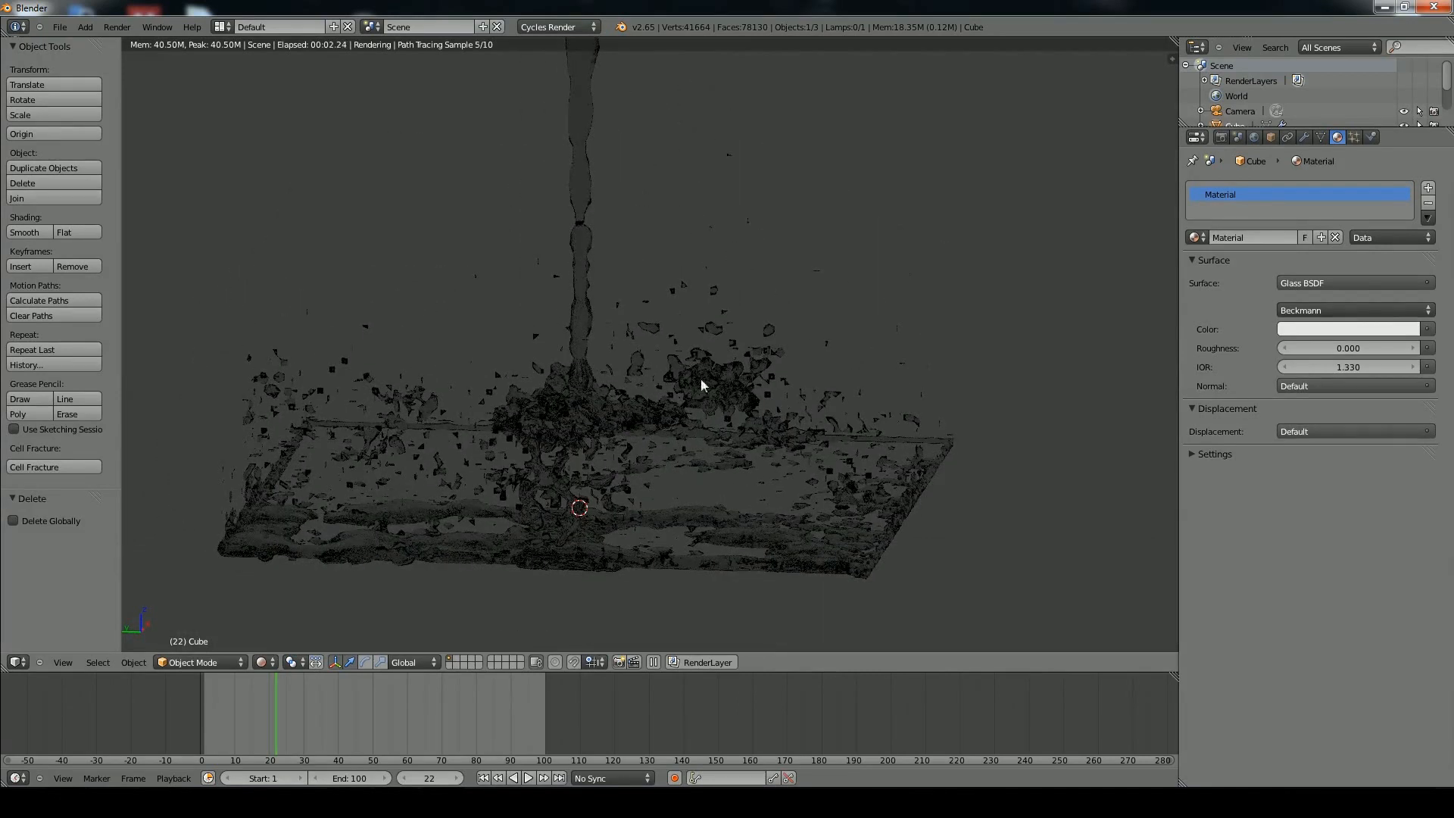